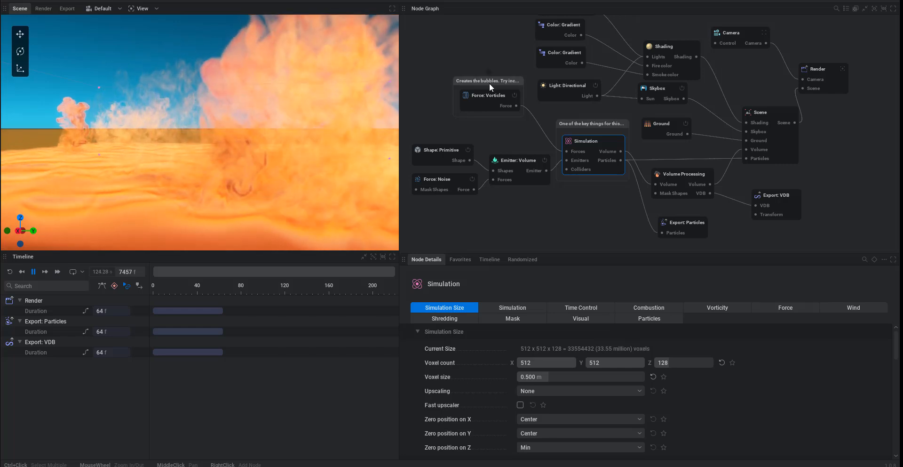
# Step: Reposition the Render node slightly in the node graph and inspect the orientation and life parameters of the Force: Vorticles node
pyautogui.moveTo(498, 44); pyautogui.dragTo(518, 64, button='middle')
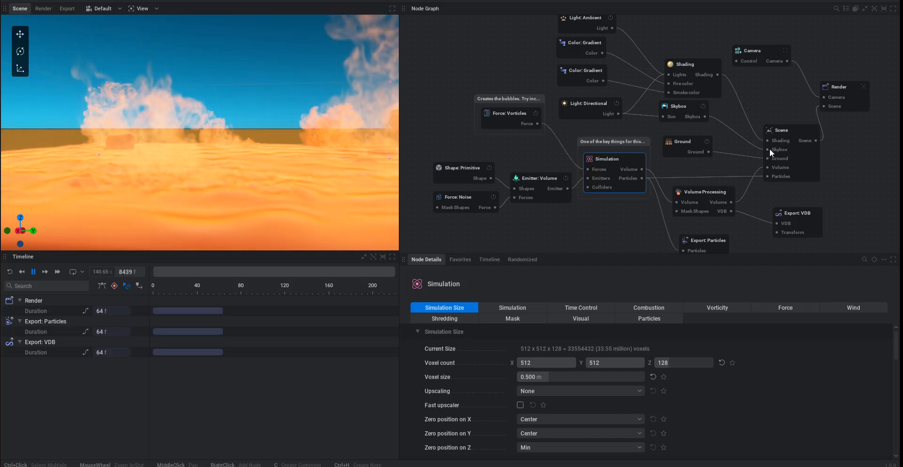
pyautogui.moveTo(840, 88); pyautogui.dragTo(859, 104)
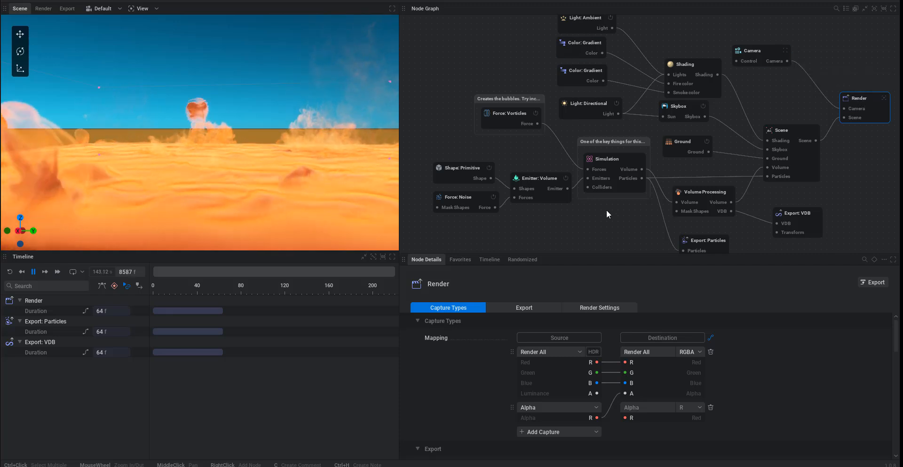
pyautogui.click(507, 120)
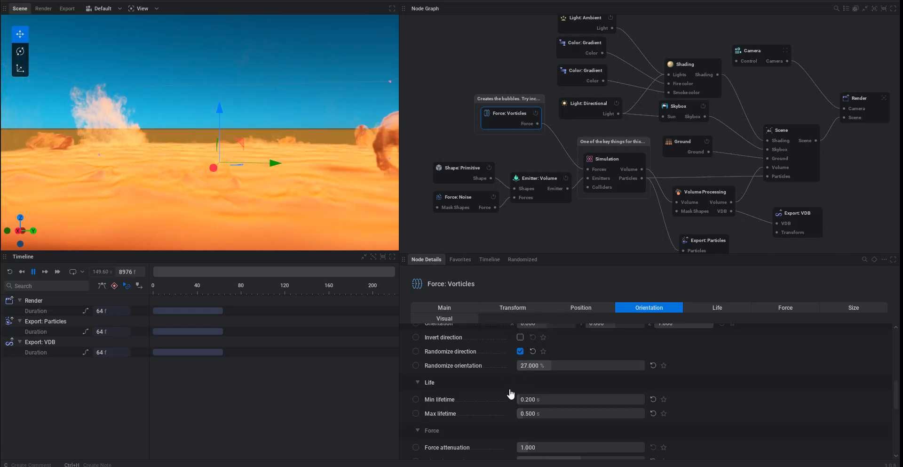
pyautogui.moveTo(503, 353)
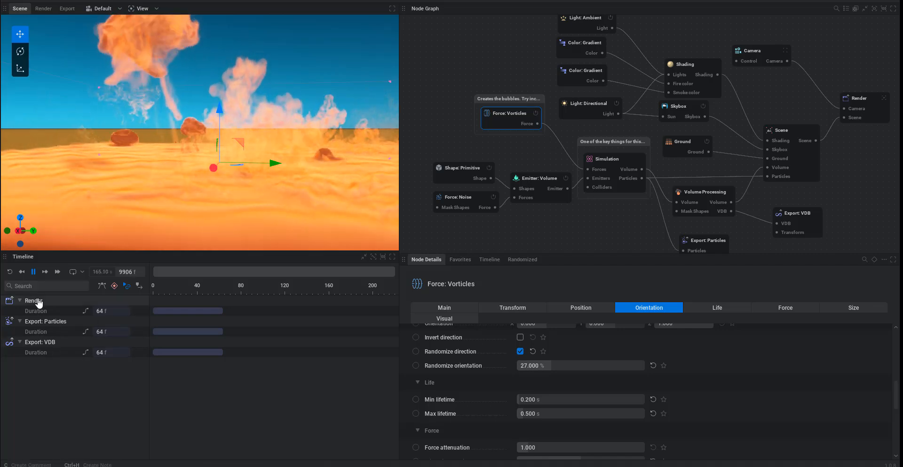
# Step: Reset the running simulation to frame 0 and replay it in the Scene view
pyautogui.click(33, 272)
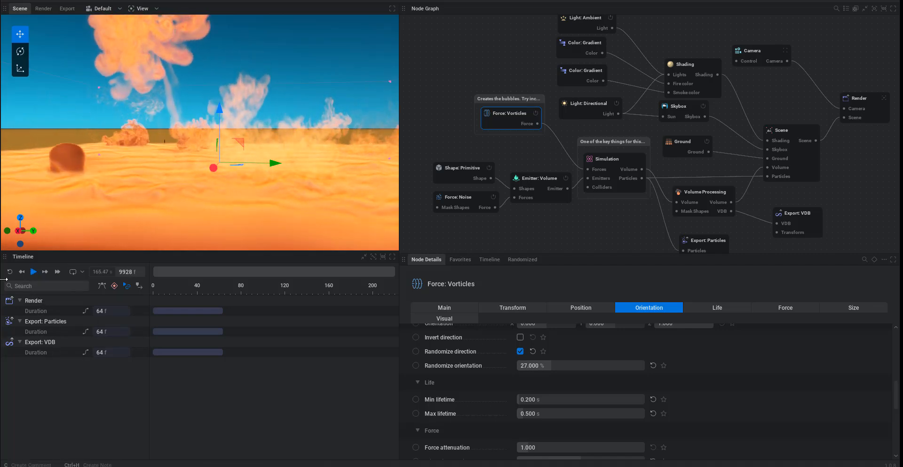
pyautogui.click(9, 272)
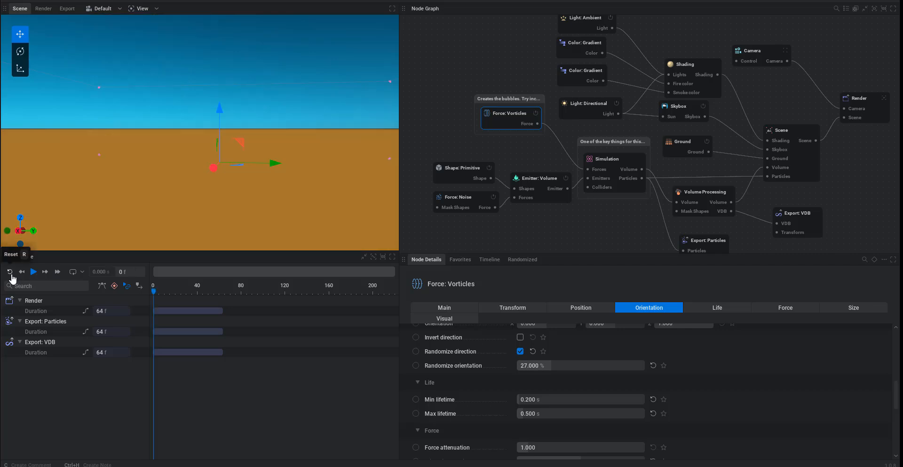
pyautogui.click(34, 272)
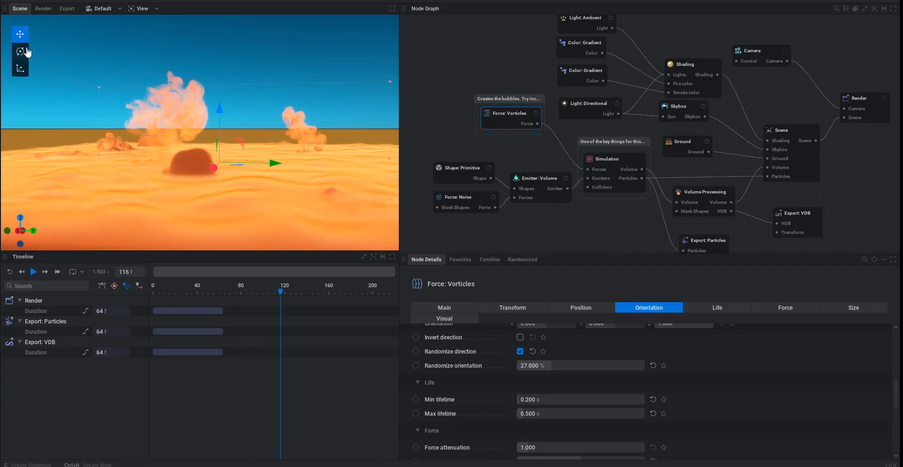
# Step: Switch to the Render view, move the playhead to frame 0 and preview the simulation through the render camera
pyautogui.click(42, 8)
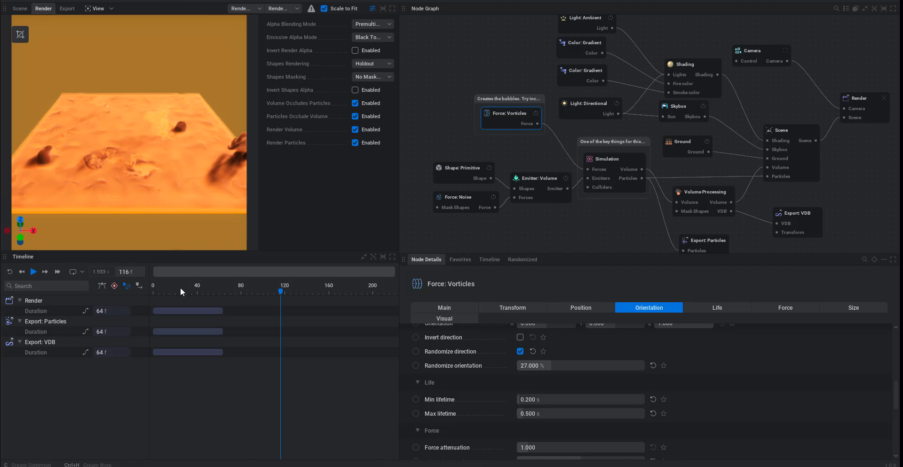
pyautogui.moveTo(174, 289); pyautogui.dragTo(145, 289)
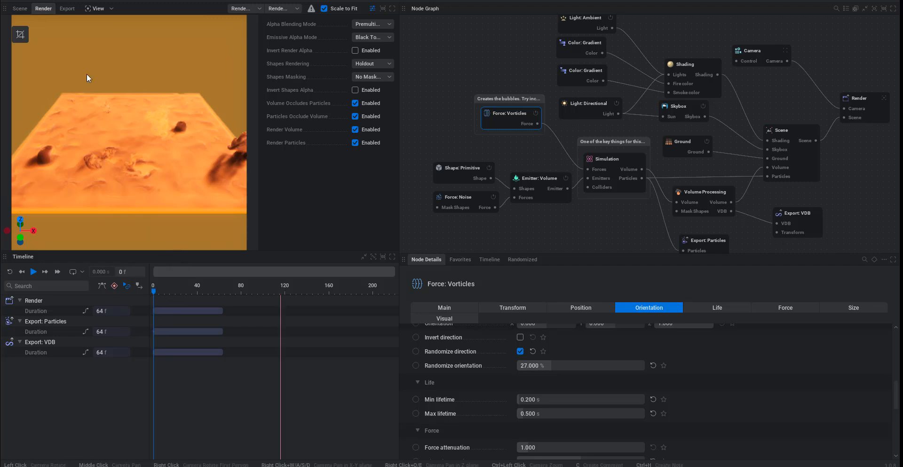
pyautogui.click(100, 11)
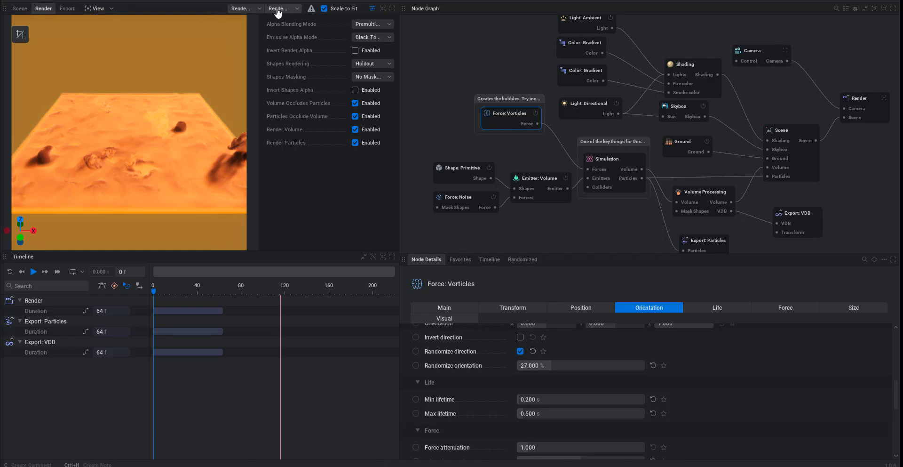
pyautogui.click(33, 272)
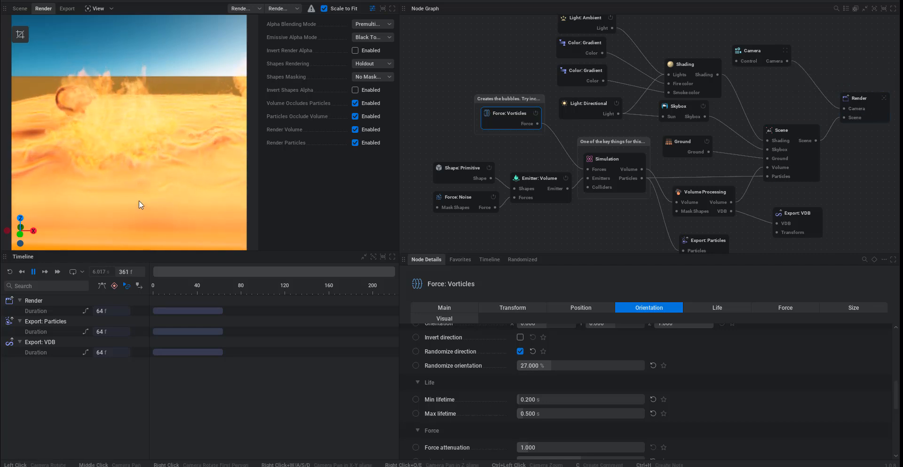
# Step: Check the Export preview, return to the Scene view and resume the simulation playback
pyautogui.click(66, 8)
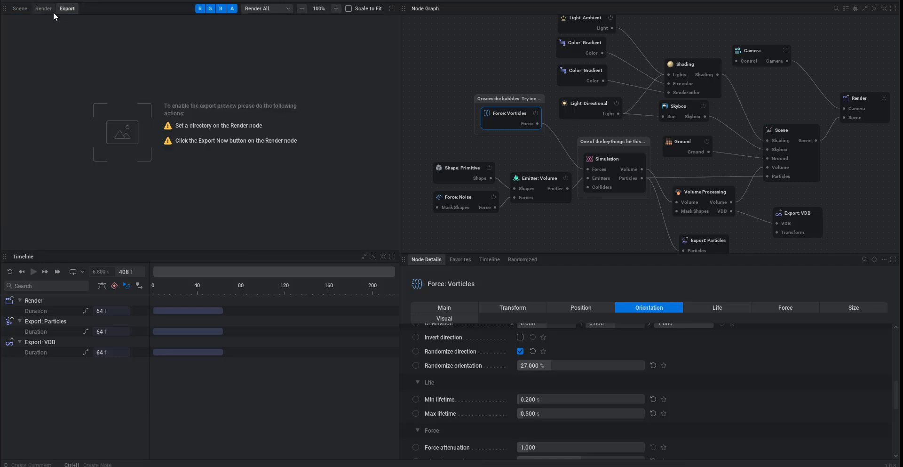
pyautogui.click(49, 10)
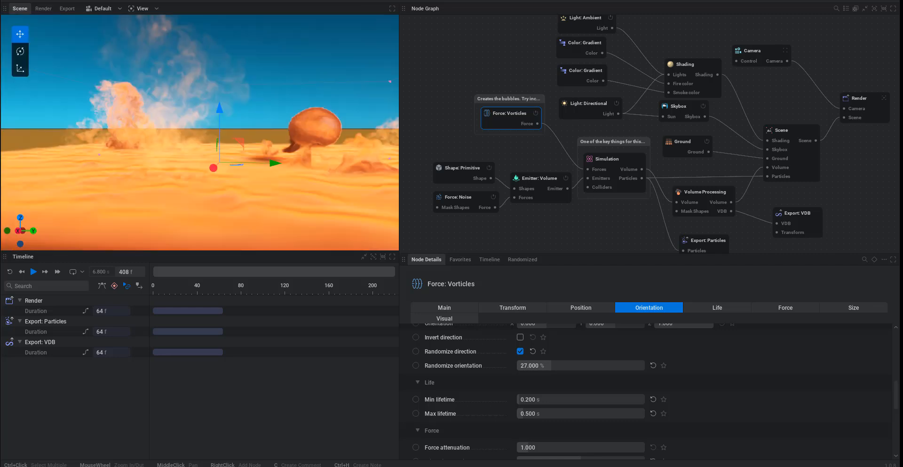
pyautogui.click(33, 271)
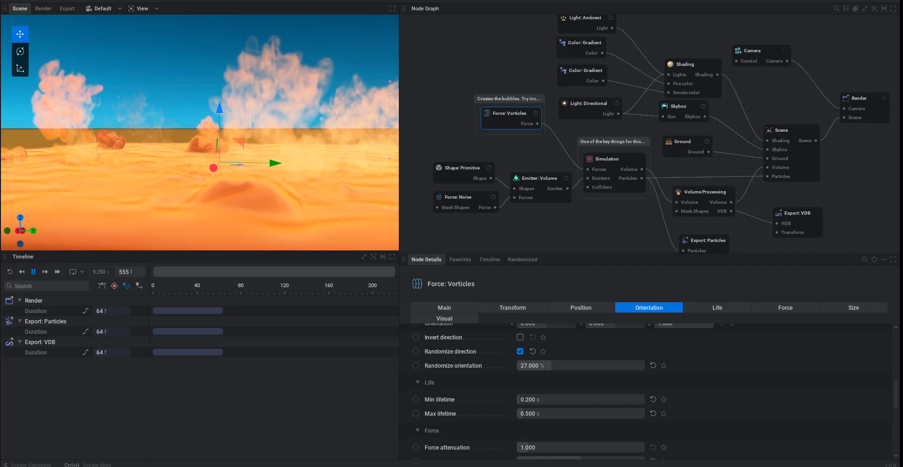
# Step: Leave the current project for the new-project start screen and view its Home and My Projects pages
pyautogui.hotkey('alt', 'f')
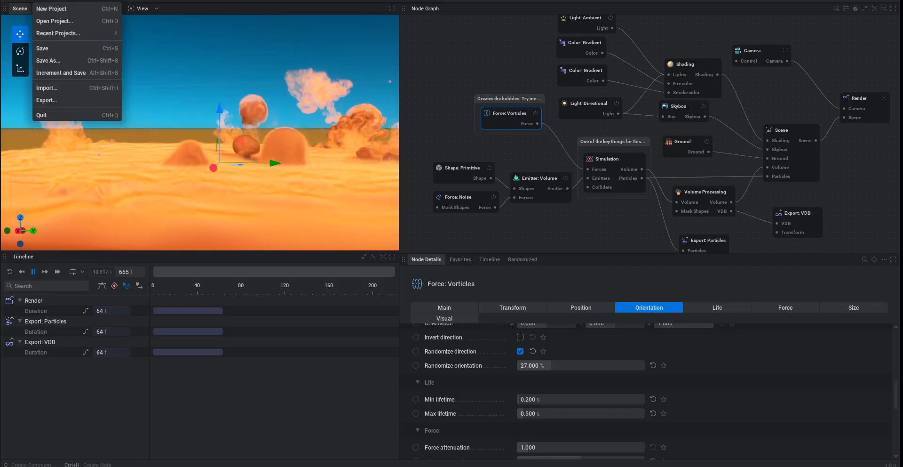
pyautogui.hotkey('ctrl', 'n')
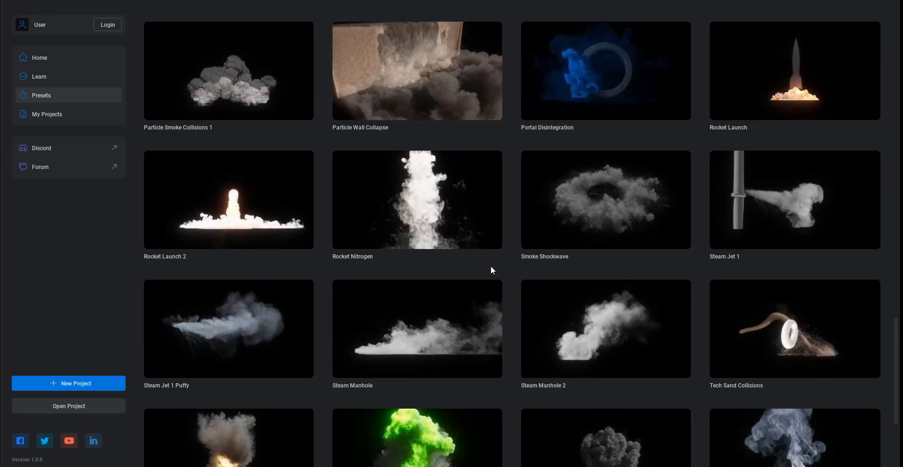
pyautogui.scroll(3, 409, 244)
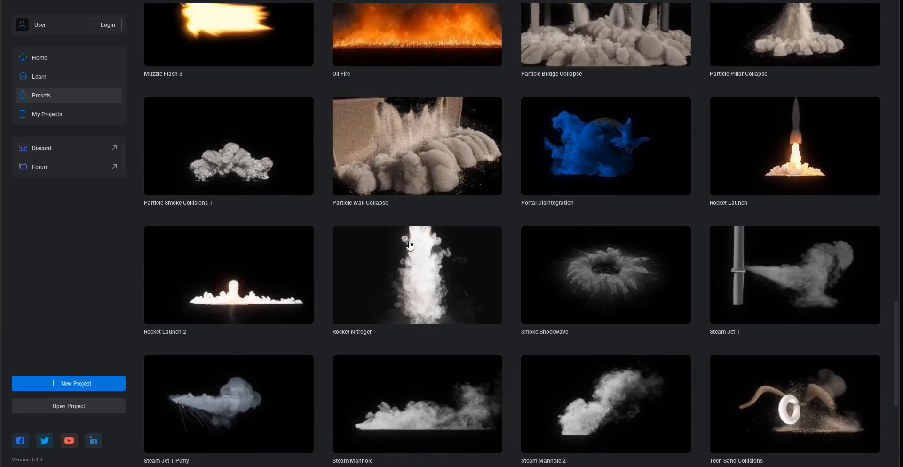
pyautogui.click(47, 60)
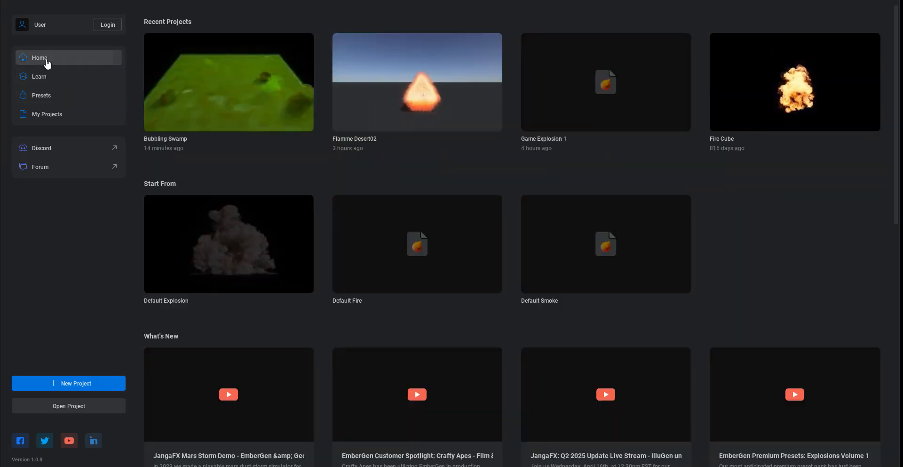
pyautogui.click(46, 117)
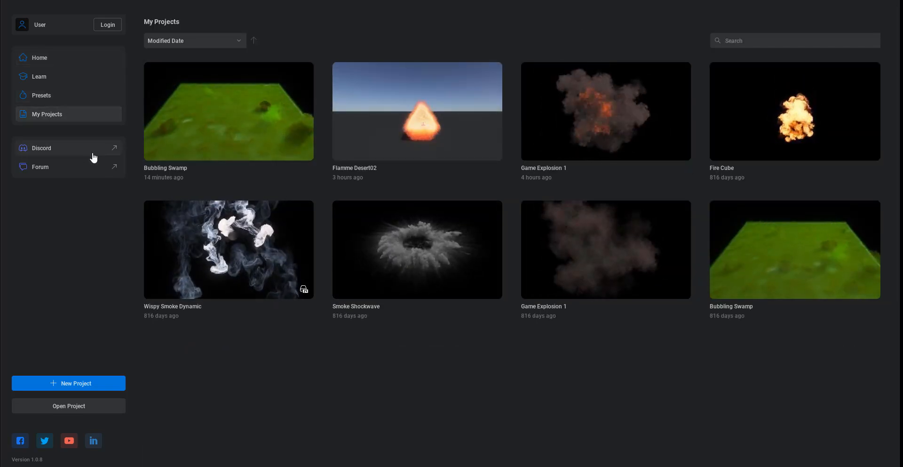
# Step: Browse the complete Presets library, examining the available explosion, smoke, fire, magic and particle presets
pyautogui.click(46, 98)
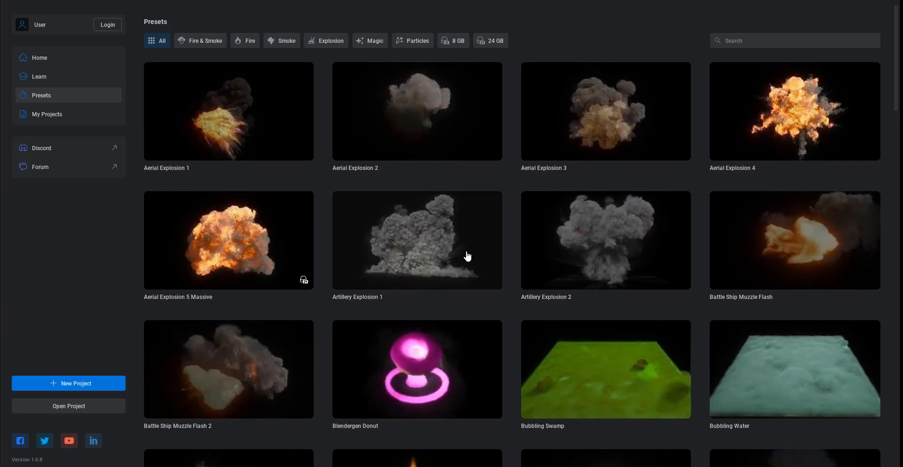
pyautogui.scroll(-4, 467, 256)
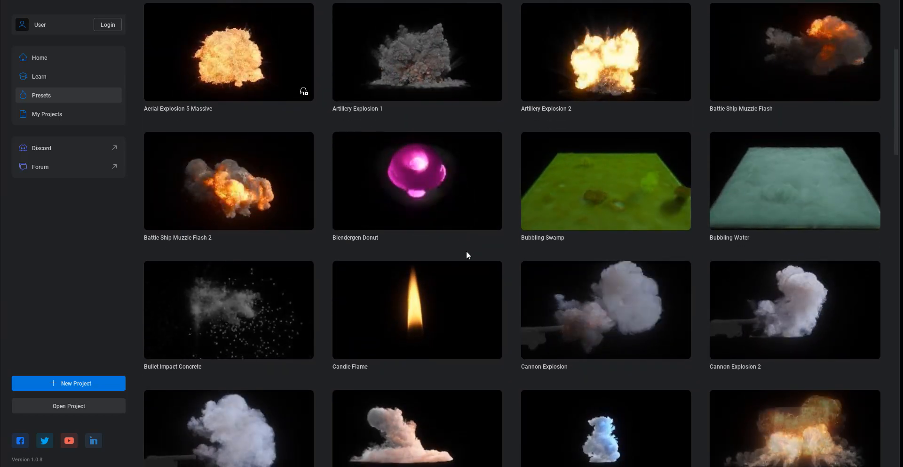
pyautogui.scroll(-1, 467, 256)
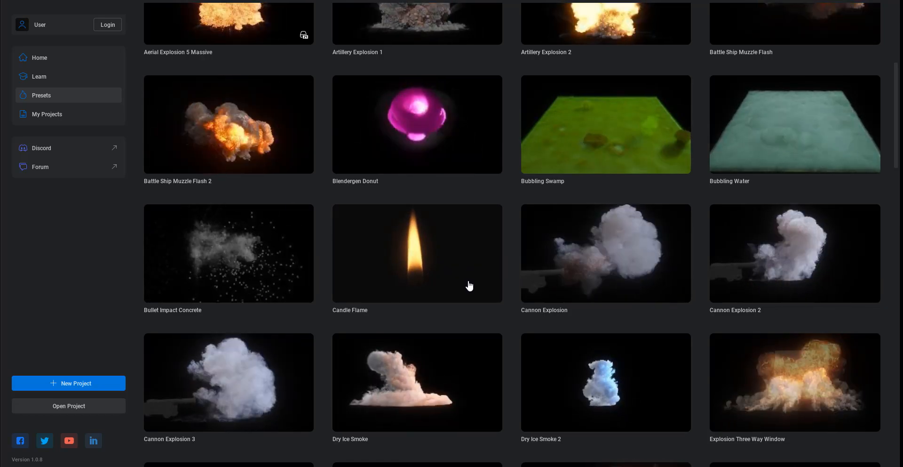
pyautogui.scroll(-2, 458, 275)
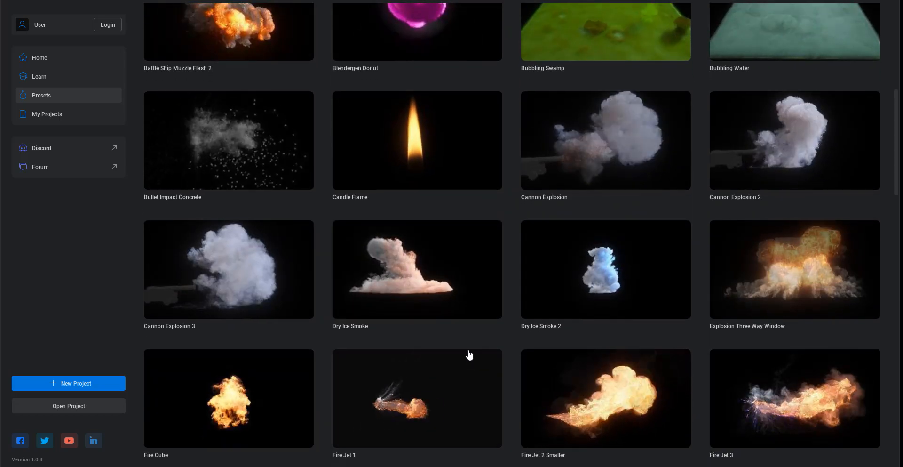
pyautogui.scroll(-1, 469, 355)
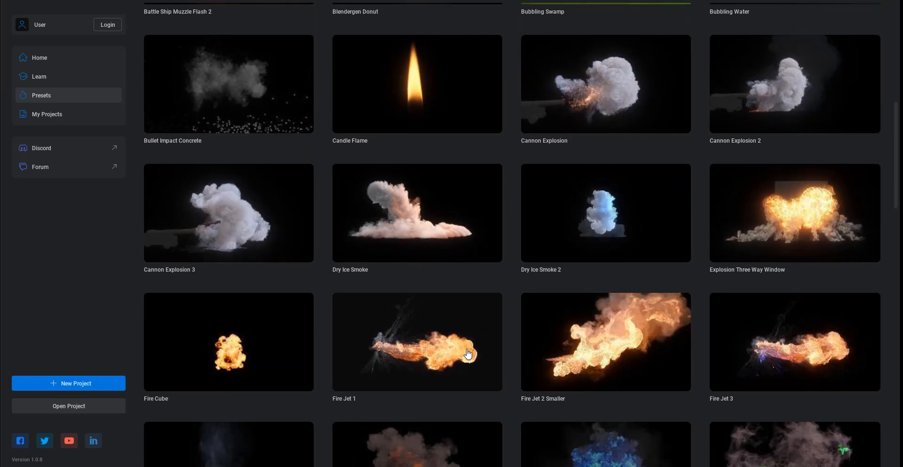
pyautogui.scroll(-1, 551, 366)
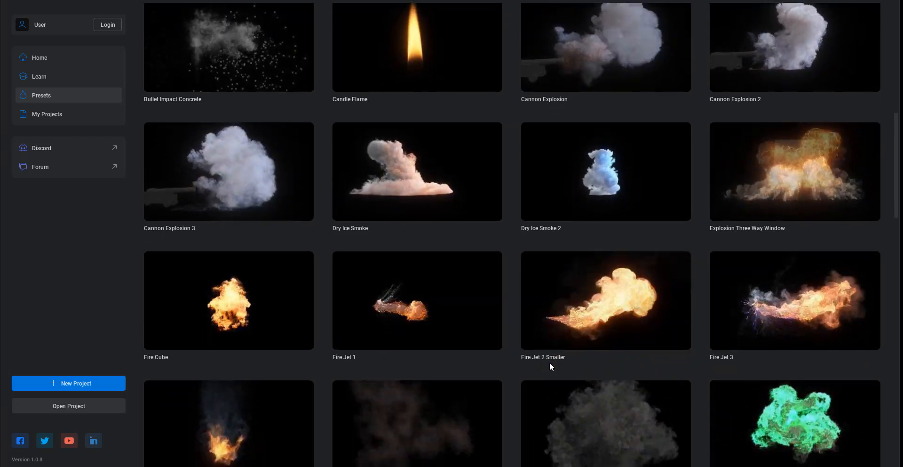
pyautogui.scroll(-2, 551, 366)
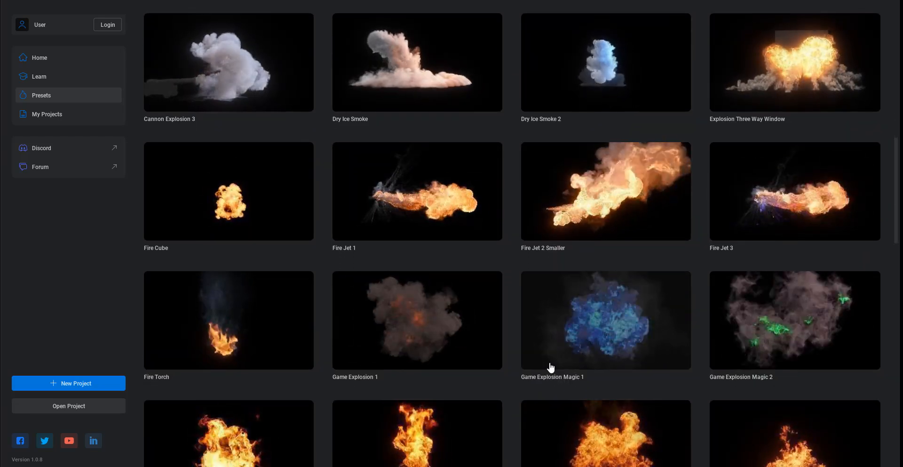
pyautogui.scroll(-1, 551, 367)
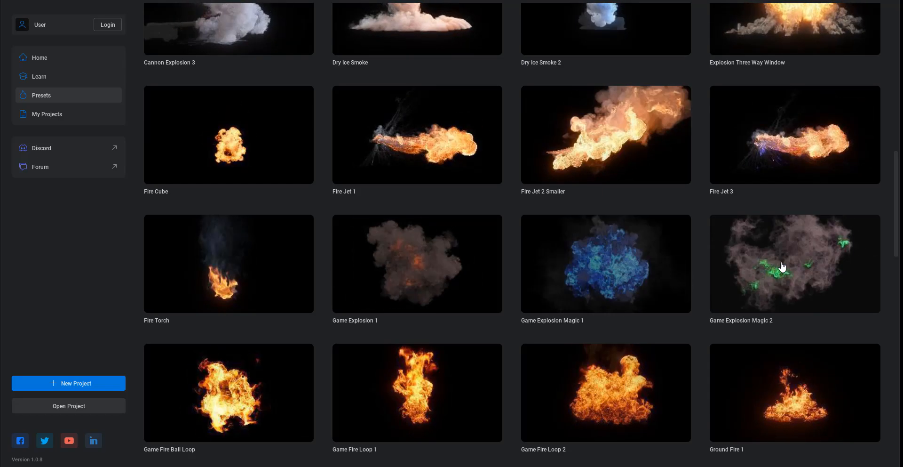
pyautogui.scroll(-1, 436, 384)
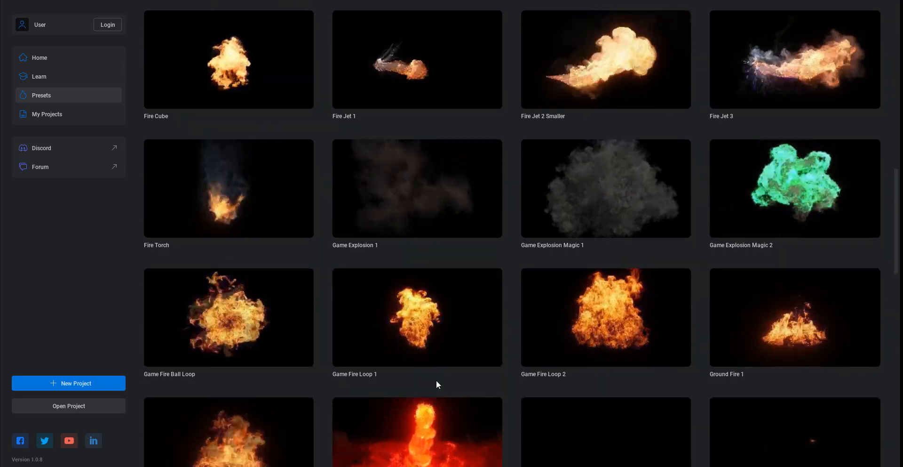
pyautogui.scroll(-2, 436, 384)
pyautogui.scroll(-1, 573, 357)
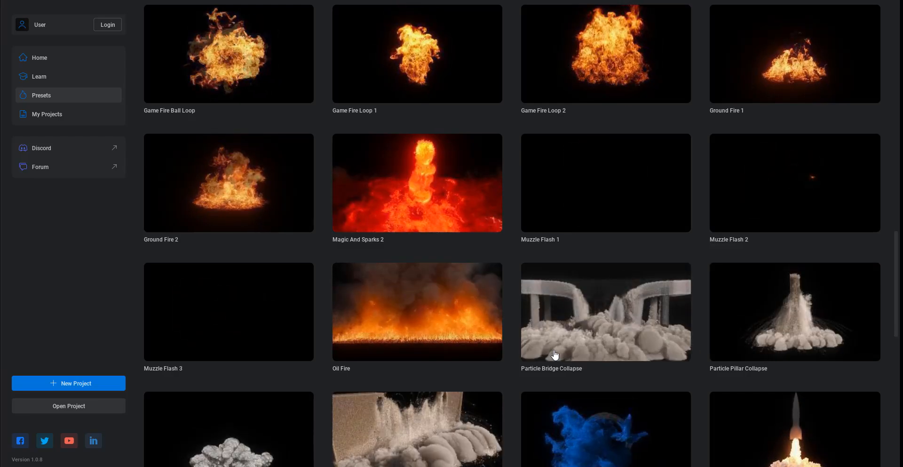
pyautogui.scroll(-5, 555, 354)
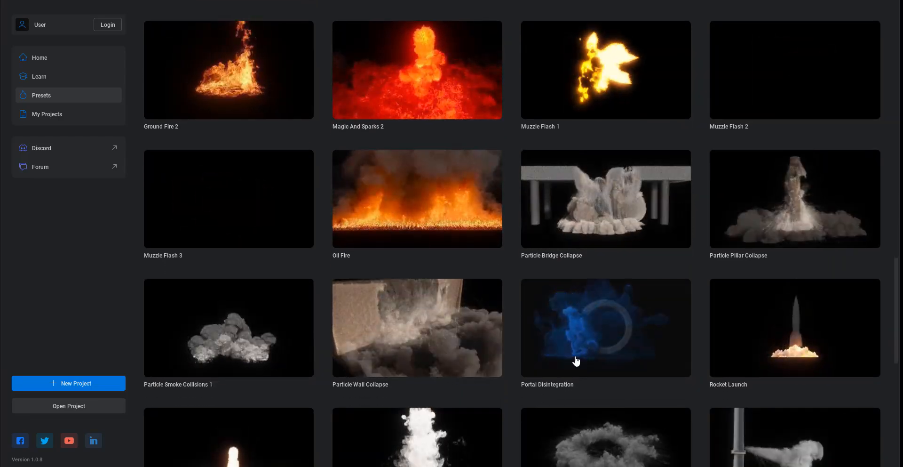
pyautogui.scroll(-2, 575, 361)
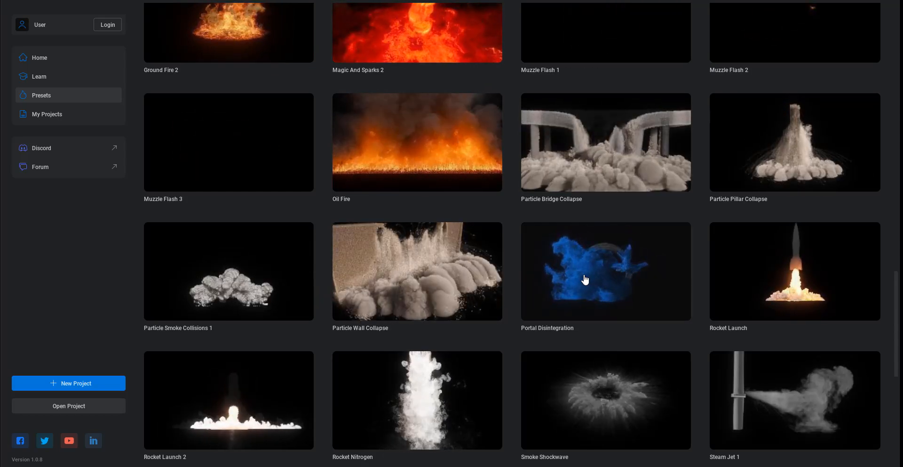
pyautogui.scroll(20, 584, 280)
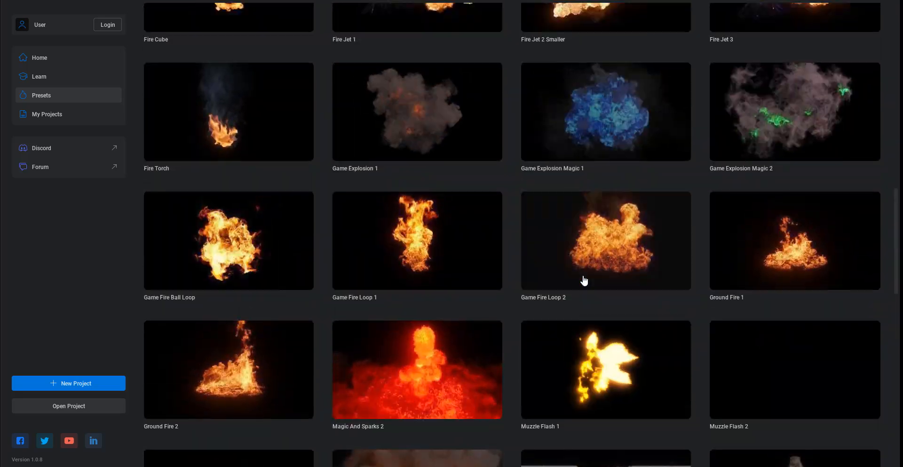
pyautogui.scroll(18, 584, 281)
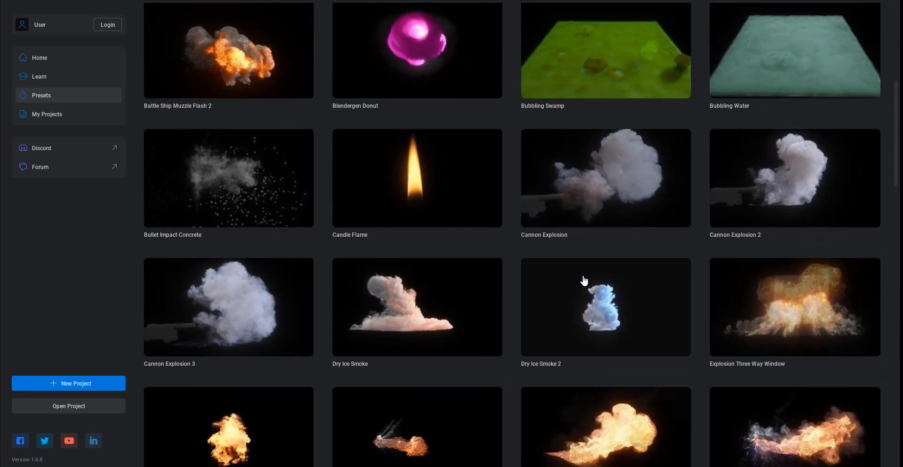
pyautogui.scroll(10, 581, 280)
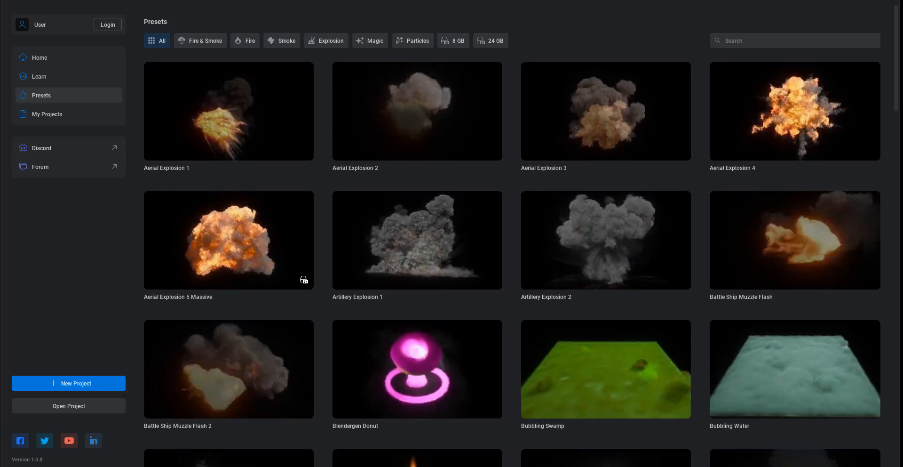
pyautogui.scroll(-10, 517, 212)
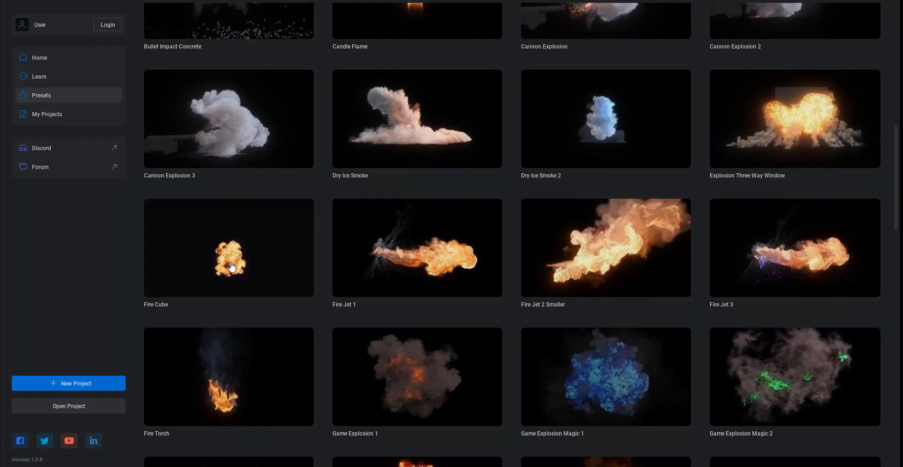
# Step: Load the Fire Cube preset from the Presets library and bring its whole node graph into view
pyautogui.click(231, 267)
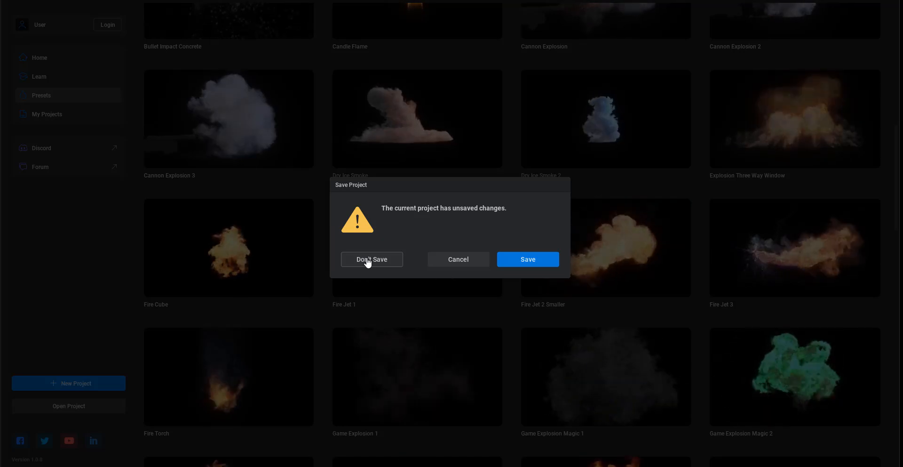
pyautogui.click(515, 260)
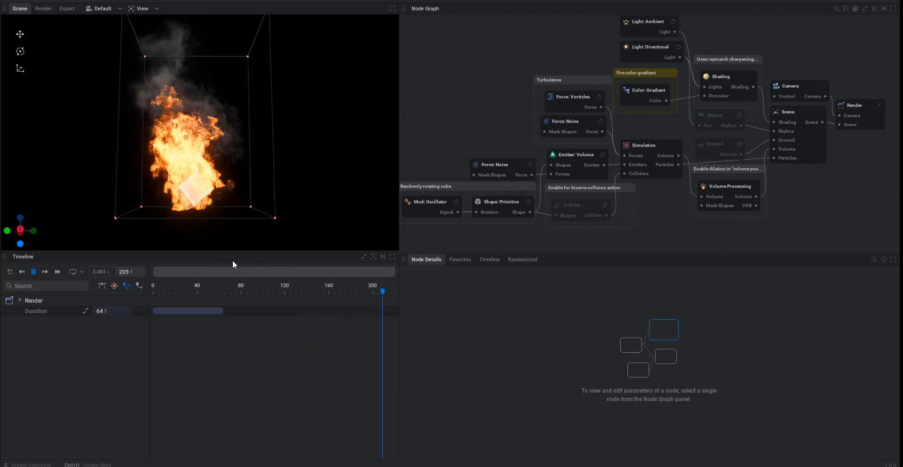
pyautogui.moveTo(651, 227)
pyautogui.mouseDown(button='middle')
pyautogui.moveTo(683, 234)
pyautogui.moveTo(681, 243)
pyautogui.moveTo(662, 227)
pyautogui.mouseUp(button='middle')
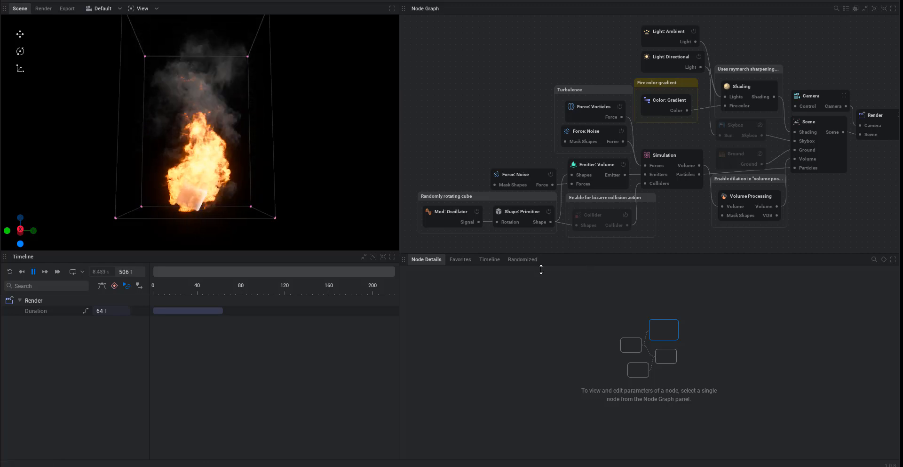
# Step: Enlarge the Node Graph panel and move the emitter's Force: Noise node and the Randomly rotating cube group away from the emitter
pyautogui.moveTo(541, 269); pyautogui.dragTo(542, 297)
pyautogui.click(517, 189)
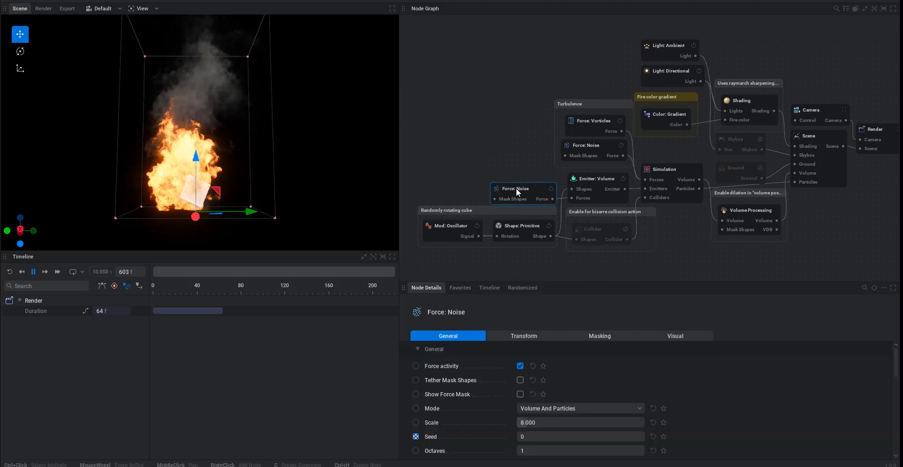
pyautogui.moveTo(516, 190); pyautogui.dragTo(456, 126)
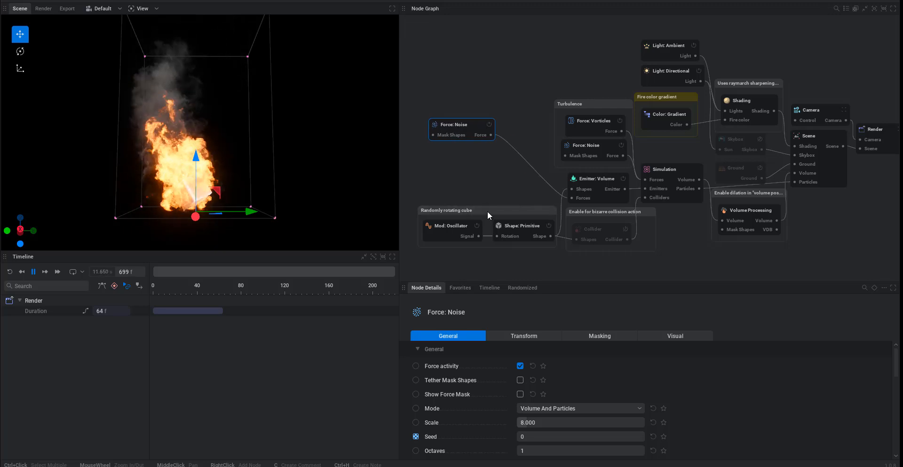
pyautogui.moveTo(487, 211); pyautogui.dragTo(462, 193)
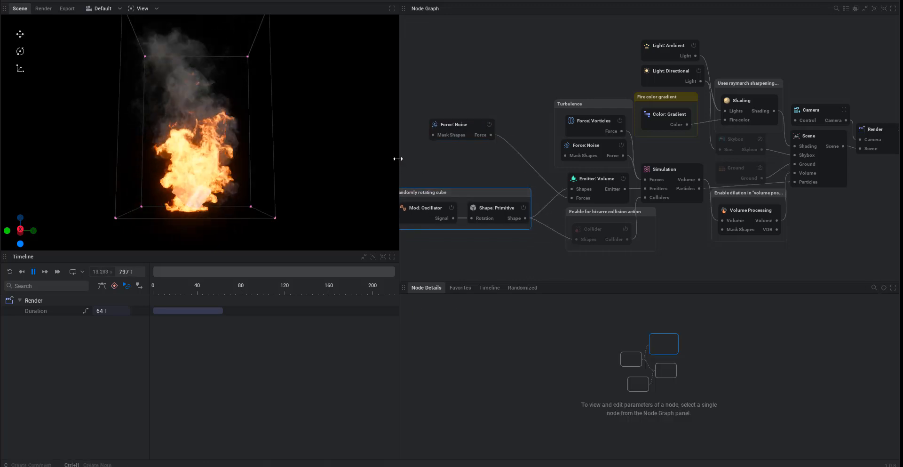
pyautogui.moveTo(398, 159); pyautogui.dragTo(306, 159)
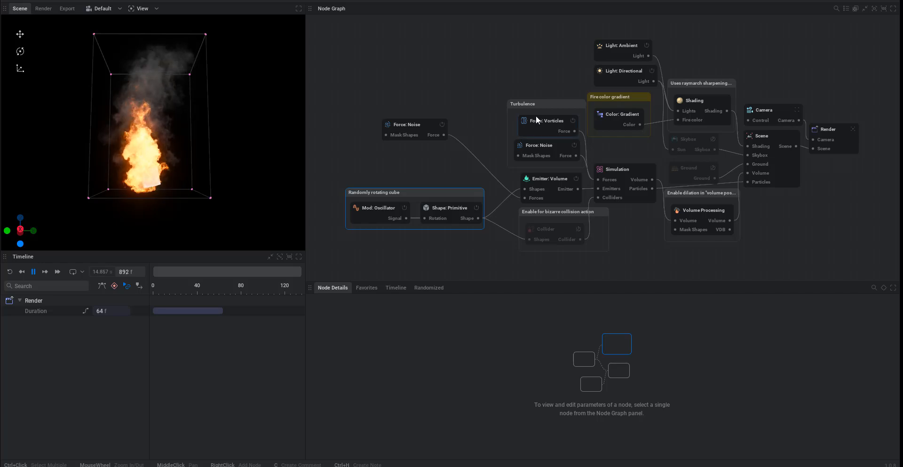
# Step: Spread out the Turbulence group, Emitter: Volume, Randomly rotating cube group, collision group and Simulation node so their connections are easy to follow
pyautogui.moveTo(537, 103); pyautogui.dragTo(470, 40)
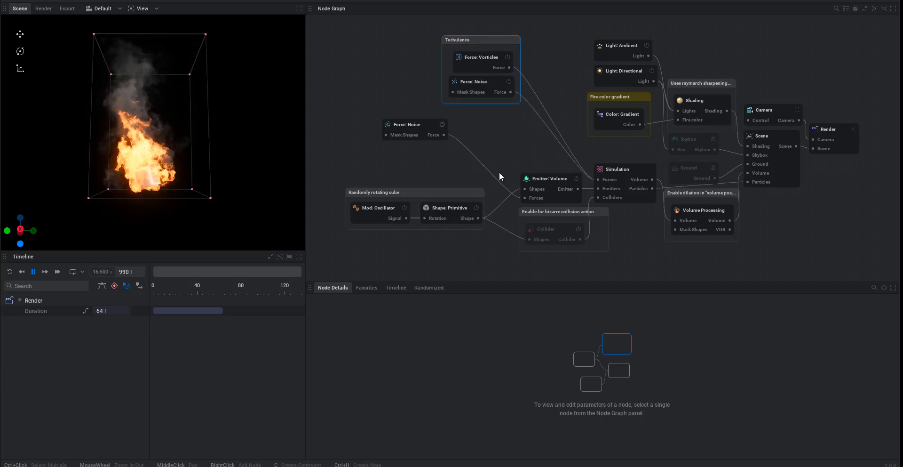
pyautogui.moveTo(544, 176); pyautogui.dragTo(497, 140)
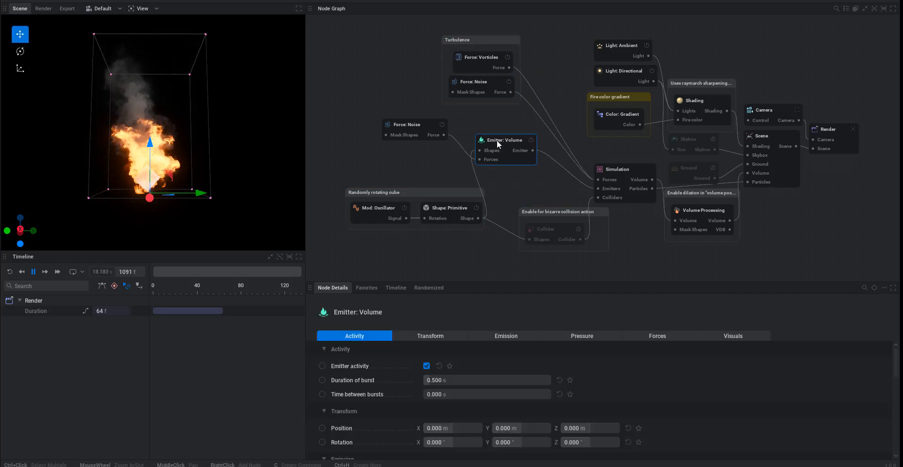
pyautogui.moveTo(457, 193); pyautogui.dragTo(419, 186)
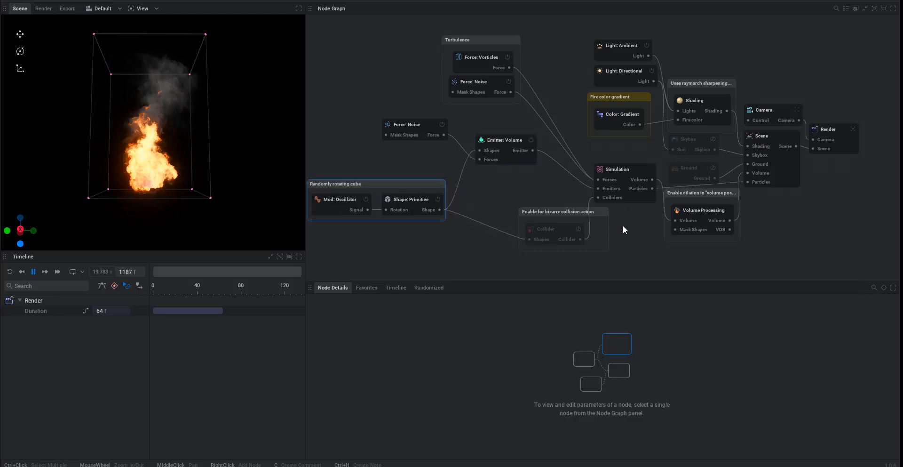
pyautogui.moveTo(537, 216); pyautogui.dragTo(530, 219)
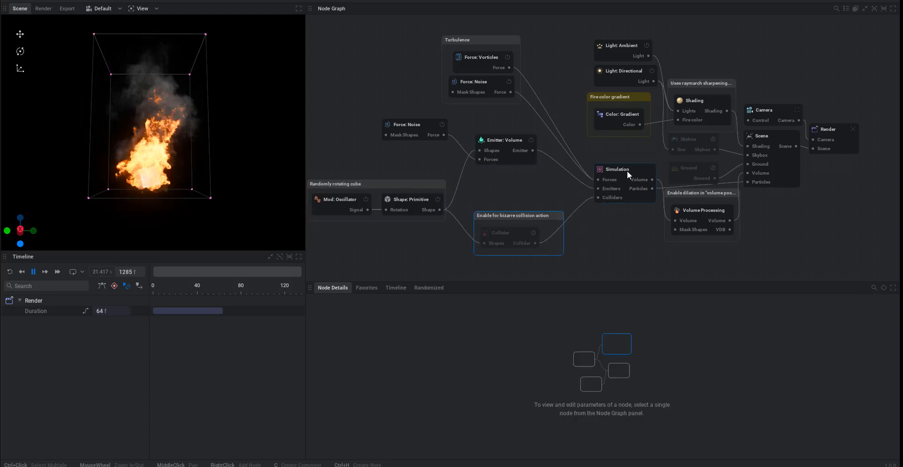
pyautogui.moveTo(628, 171); pyautogui.dragTo(609, 168)
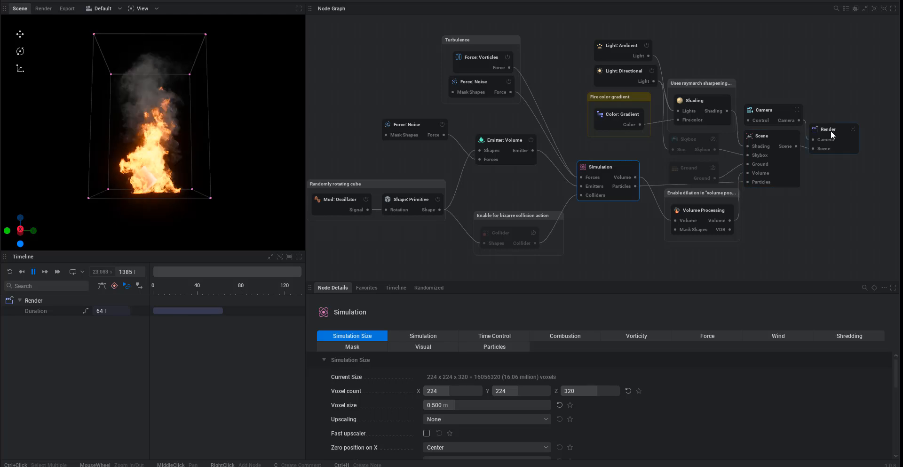
# Step: Space out the Render, Camera, Scene and Shading nodes at the output end of the graph
pyautogui.moveTo(832, 135); pyautogui.dragTo(855, 132)
pyautogui.moveTo(778, 108); pyautogui.dragTo(819, 82)
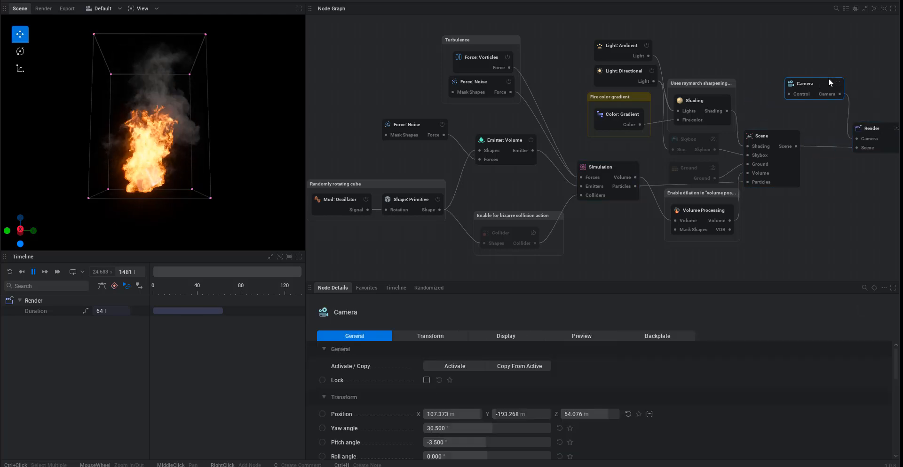
pyautogui.moveTo(778, 140); pyautogui.dragTo(825, 136)
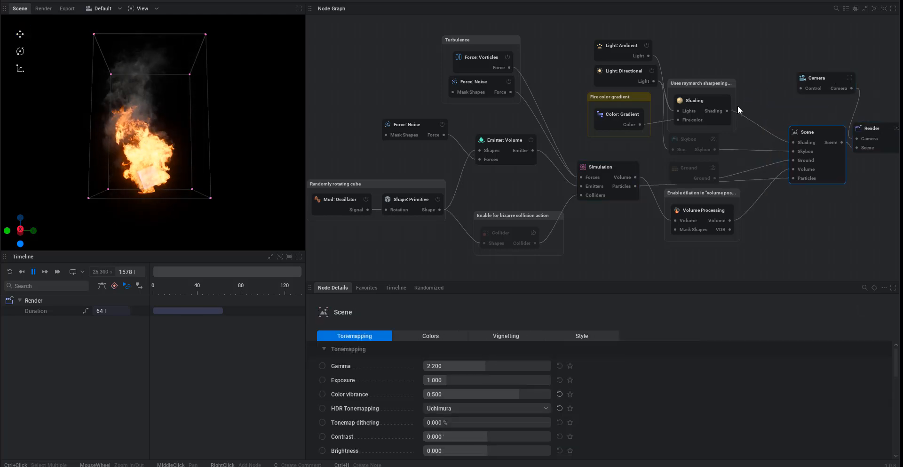
pyautogui.moveTo(718, 99); pyautogui.dragTo(758, 97)
# Step: Delete the raymarch sharpening and Fire color gradient comments, and reposition the two light nodes and the Color: Gradient node near Shading
pyautogui.click(712, 83)
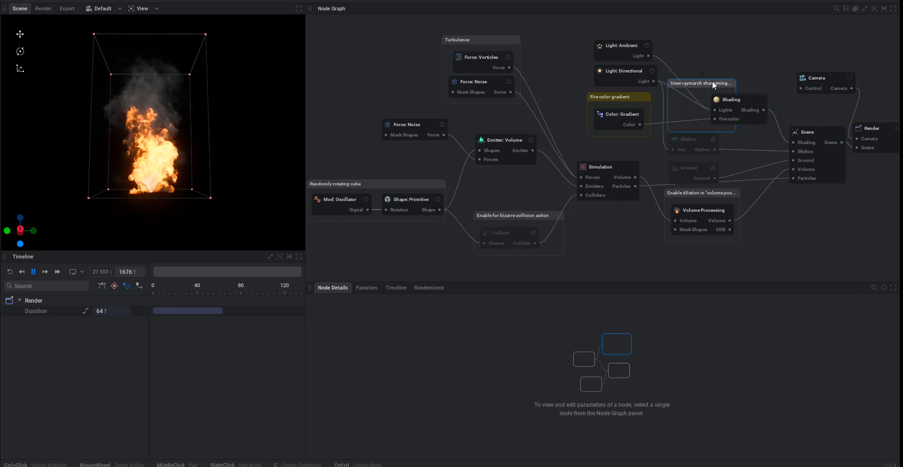
pyautogui.press('Delete')
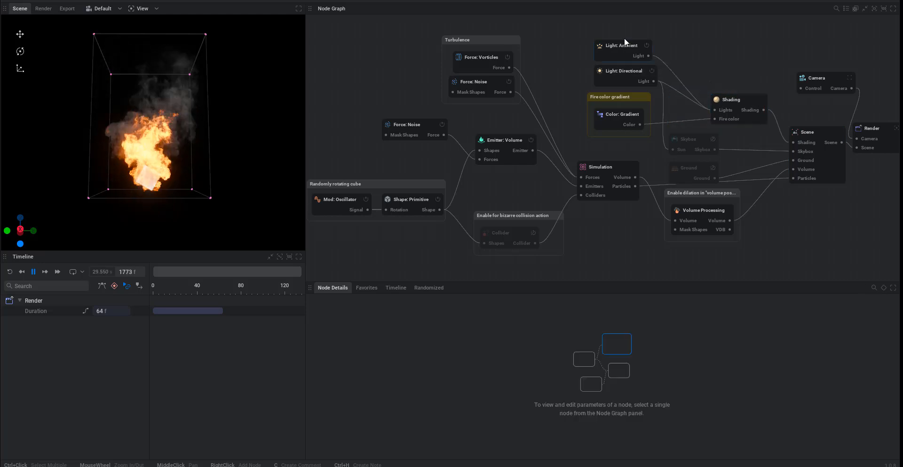
pyautogui.moveTo(625, 41); pyautogui.dragTo(653, 24)
pyautogui.moveTo(620, 75); pyautogui.dragTo(647, 70)
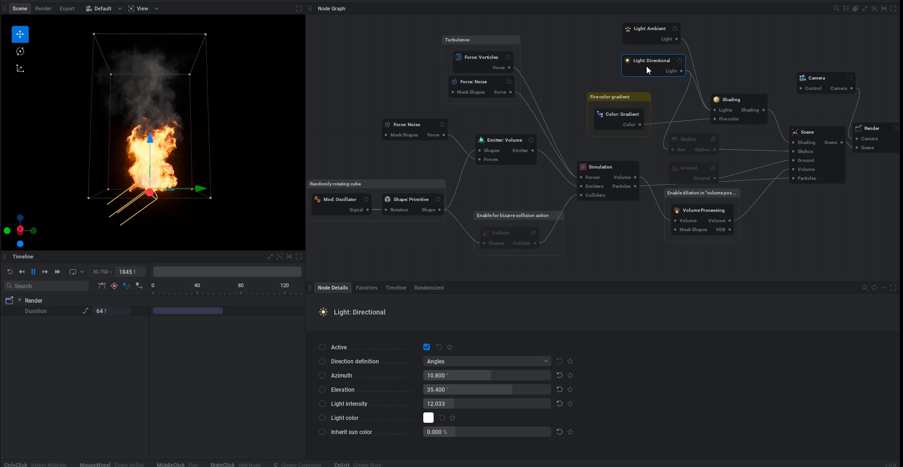
pyautogui.click(626, 96)
pyautogui.press('Delete')
pyautogui.moveTo(615, 118); pyautogui.dragTo(640, 98)
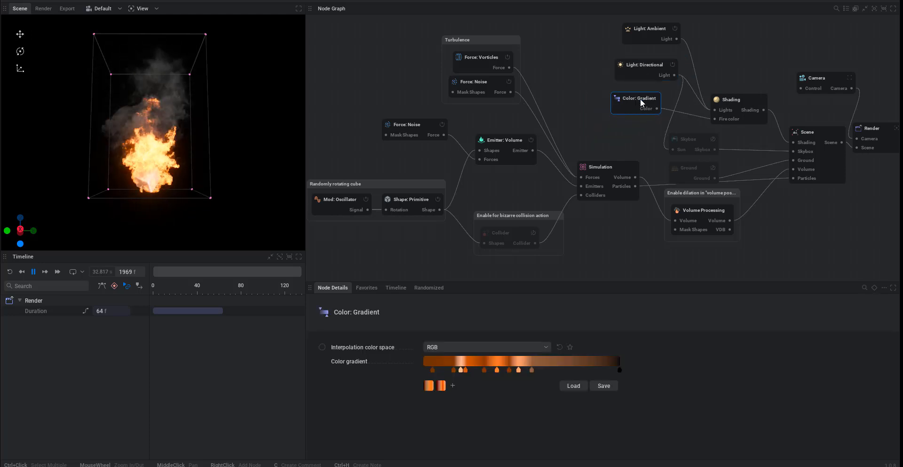
# Step: Delete the comment about enabling dilation and move the Volume Processing and Simulation nodes to untangle their connections
pyautogui.click(693, 197)
pyautogui.moveTo(715, 224); pyautogui.dragTo(717, 220)
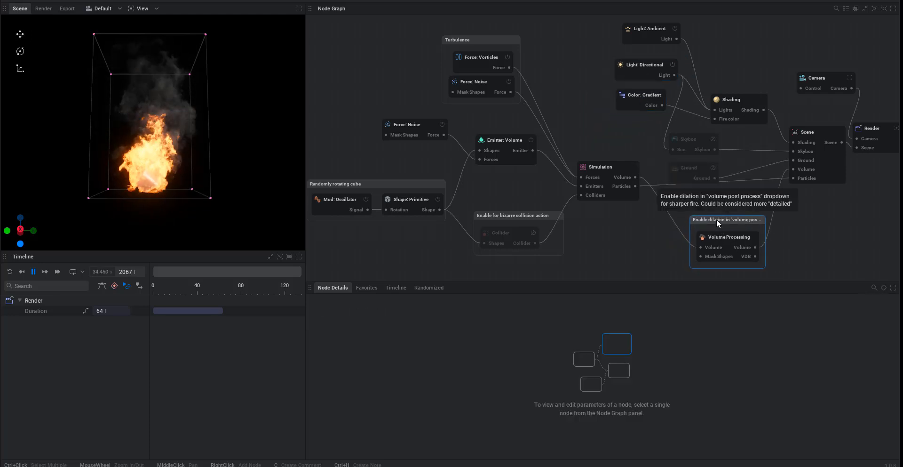
pyautogui.press('Delete')
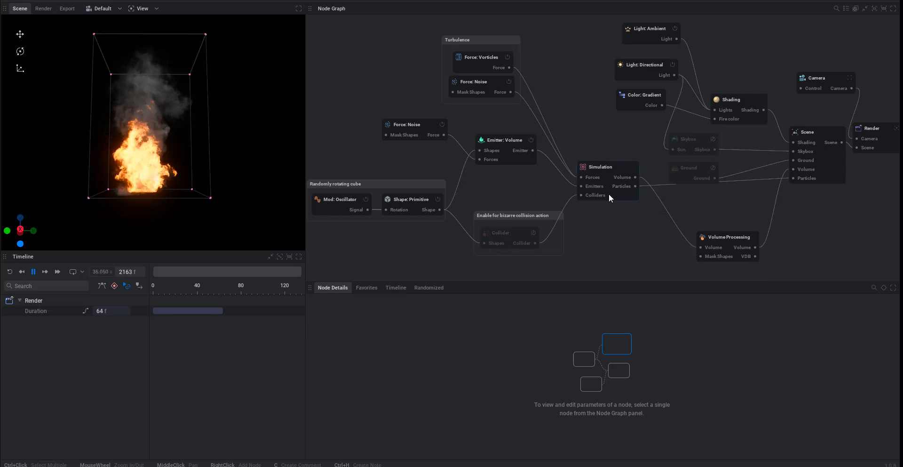
pyautogui.moveTo(733, 239); pyautogui.dragTo(716, 216)
pyautogui.moveTo(618, 167); pyautogui.dragTo(625, 191)
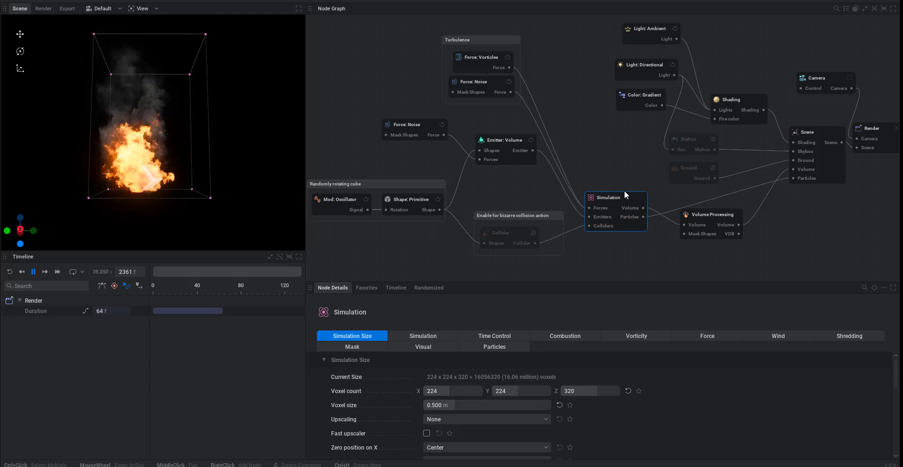
# Step: Switch the Ground node on and back off to compare its effect on the burning cube
pyautogui.click(690, 170)
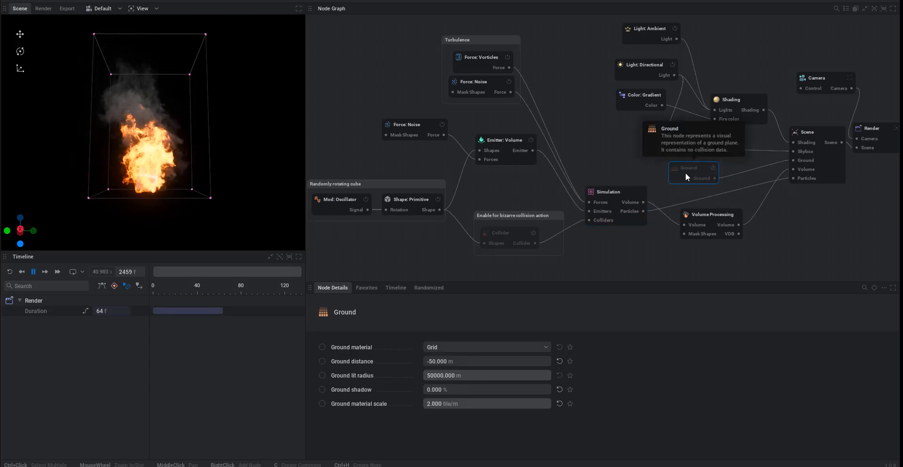
pyautogui.click(714, 168)
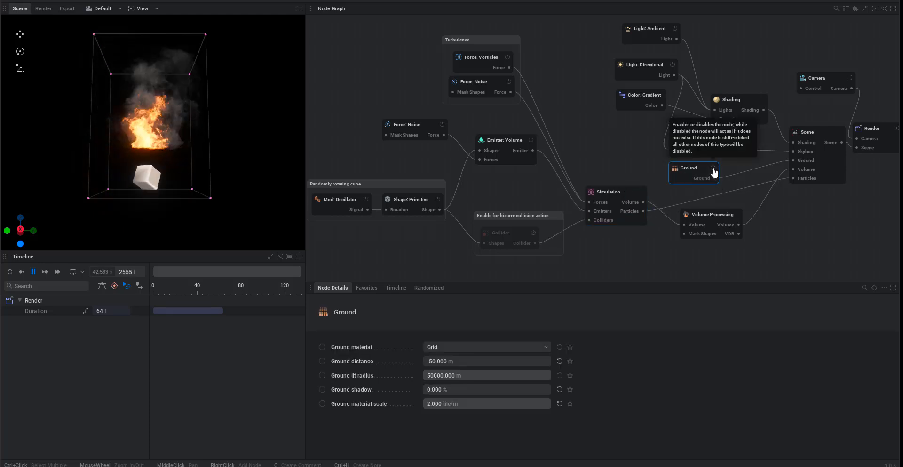
pyautogui.click(714, 169)
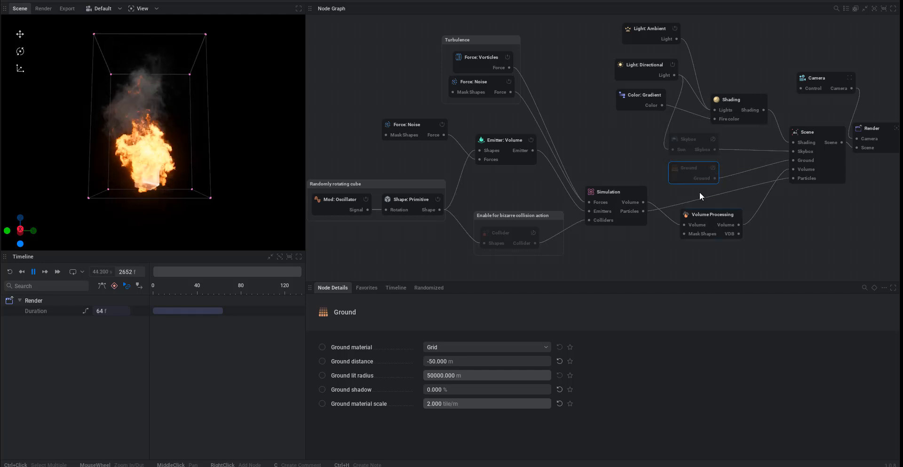
# Step: Enable the Ground node again, inspect the burning cube against the ground plane from several angles, and disable the node
pyautogui.click(691, 141)
pyautogui.click(682, 170)
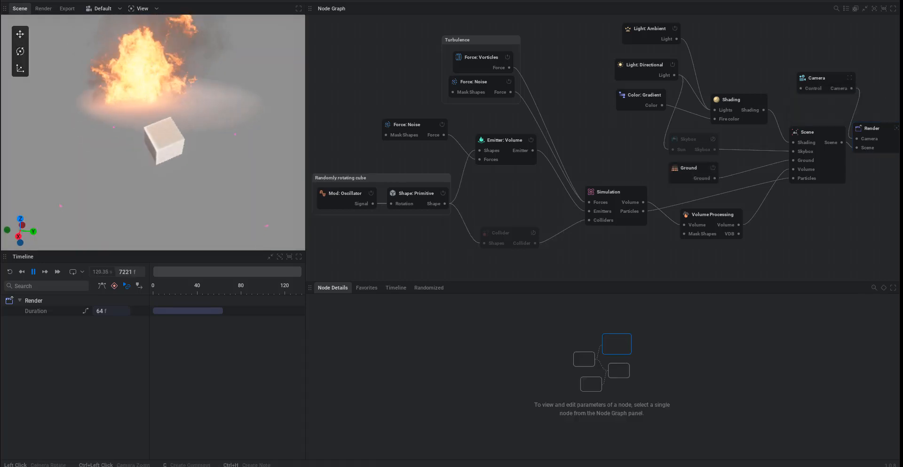
pyautogui.moveTo(198, 203); pyautogui.dragTo(202, 181)
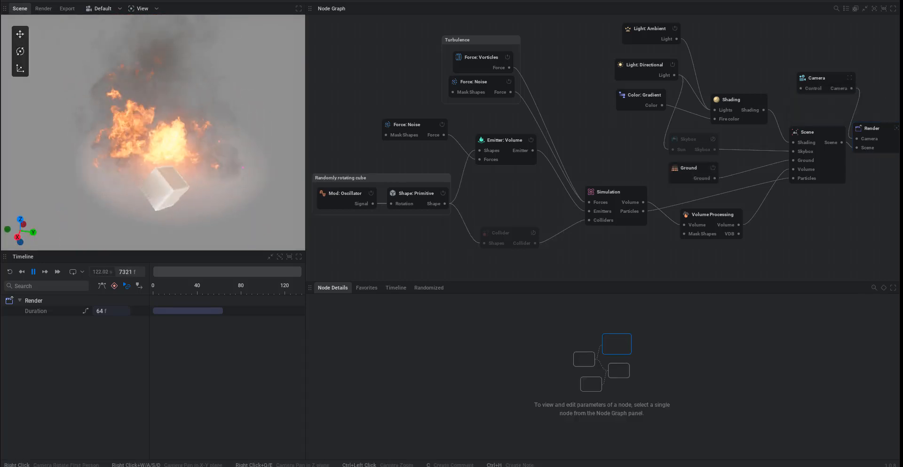
pyautogui.moveTo(153, 132); pyautogui.dragTo(210, 167, button='right')
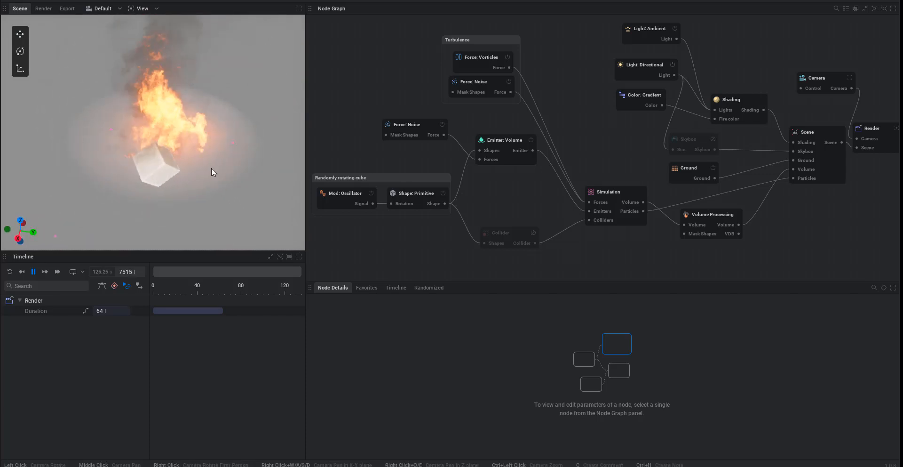
pyautogui.moveTo(210, 168)
pyautogui.mouseDown(button='middle')
pyautogui.moveTo(210, 155)
pyautogui.moveTo(201, 156)
pyautogui.moveTo(206, 178)
pyautogui.mouseUp(button='middle')
pyautogui.moveTo(206, 174)
pyautogui.mouseDown()
pyautogui.moveTo(217, 175)
pyautogui.moveTo(214, 184)
pyautogui.moveTo(200, 176)
pyautogui.moveTo(207, 172)
pyautogui.moveTo(201, 186)
pyautogui.mouseUp()
pyautogui.moveTo(198, 207)
pyautogui.mouseDown(button='middle')
pyautogui.moveTo(202, 181)
pyautogui.moveTo(160, 235)
pyautogui.moveTo(220, 210)
pyautogui.moveTo(183, 205)
pyautogui.mouseUp(button='middle')
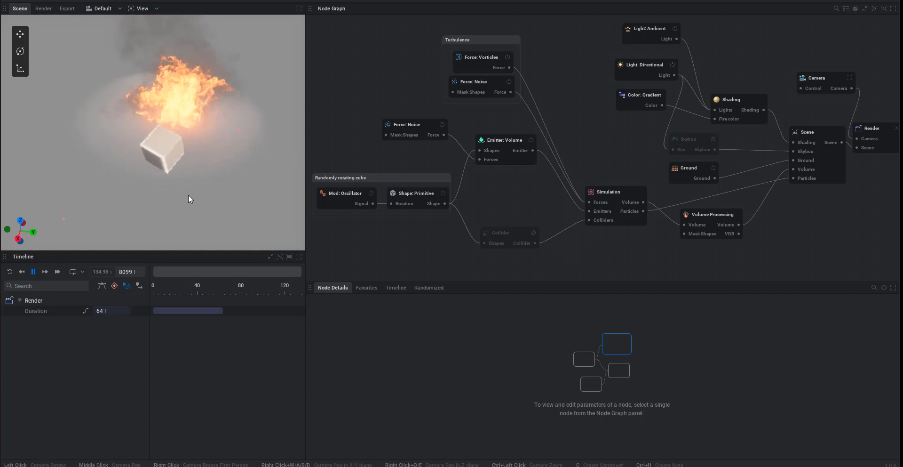
pyautogui.click(713, 168)
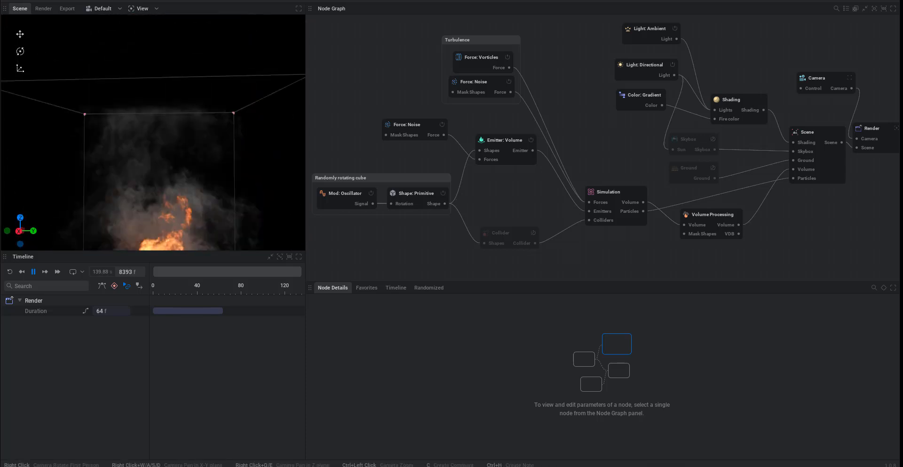
# Step: Reposition the Randomly rotating cube group, its neighbouring Force: Noise node and Emitter: Volume to separate the emitter's inputs
pyautogui.moveTo(189, 202)
pyautogui.mouseDown(button='middle')
pyautogui.moveTo(179, 215)
pyautogui.moveTo(143, 209)
pyautogui.moveTo(193, 217)
pyautogui.moveTo(184, 208)
pyautogui.mouseUp(button='middle')
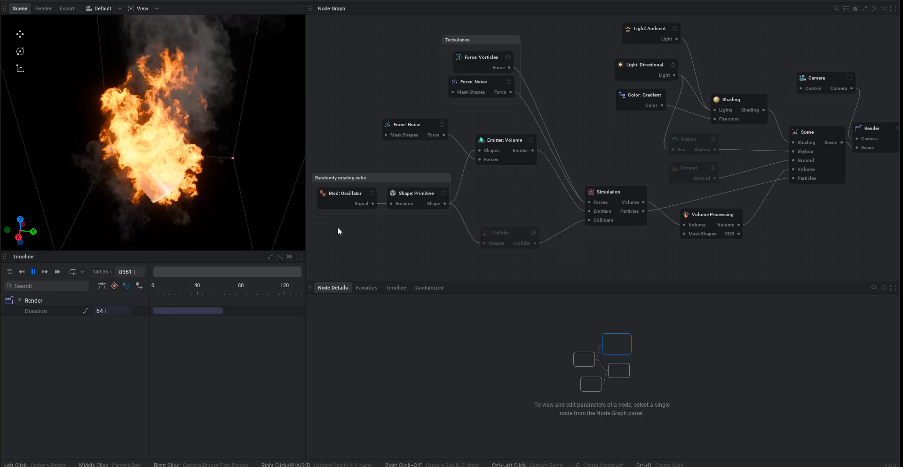
pyautogui.moveTo(398, 177); pyautogui.dragTo(391, 168)
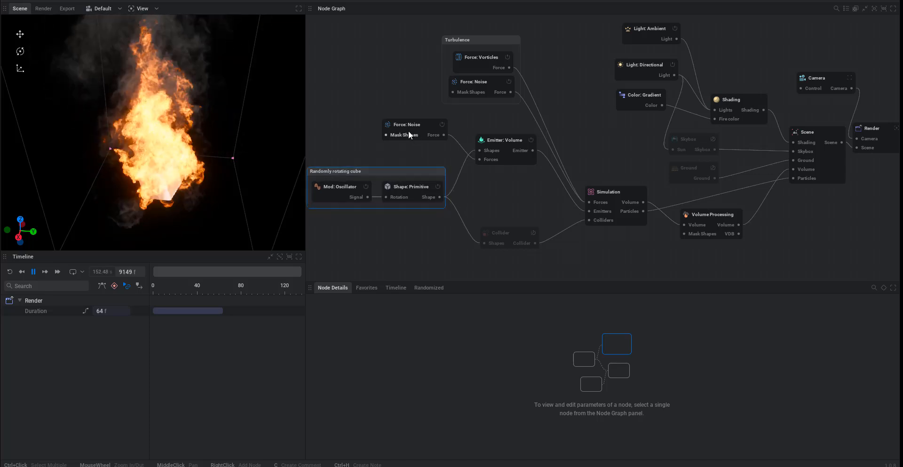
pyautogui.moveTo(408, 128); pyautogui.dragTo(382, 115)
pyautogui.moveTo(500, 142); pyautogui.dragTo(499, 175)
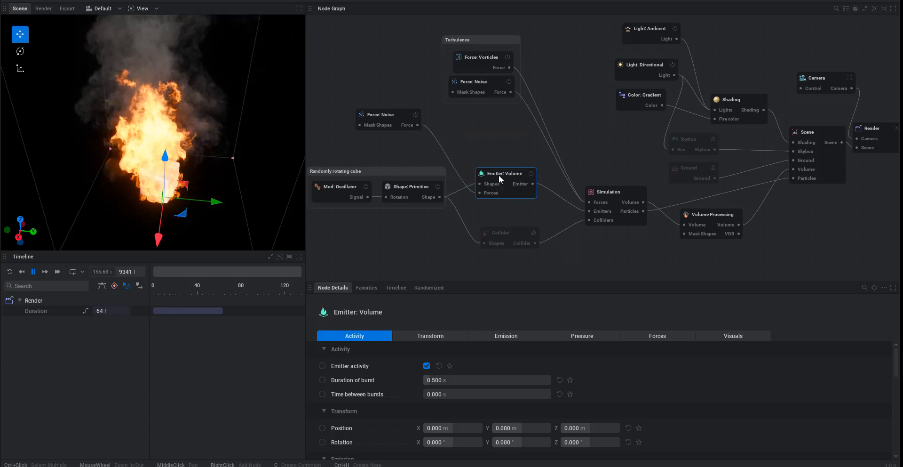
# Step: Read the Emitter: Volume node's description and bring the Simulation and Emitter: Volume nodes up closer in line with each other
pyautogui.moveTo(500, 174)
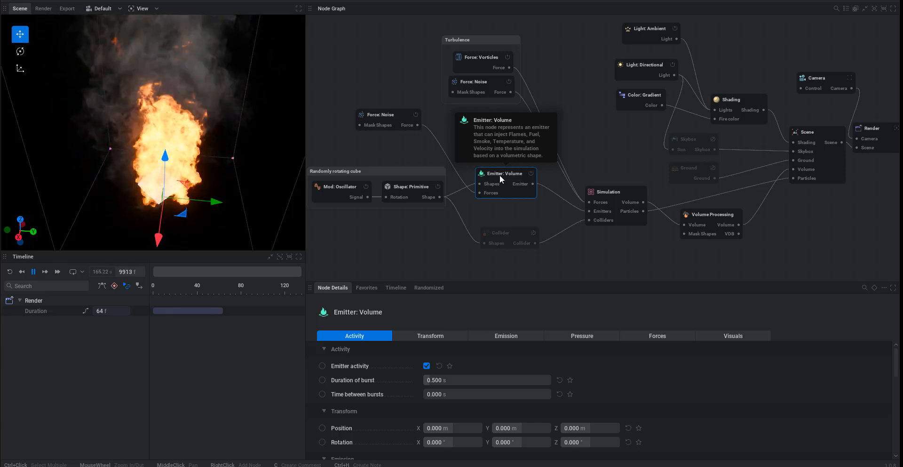
pyautogui.moveTo(607, 195); pyautogui.dragTo(593, 154)
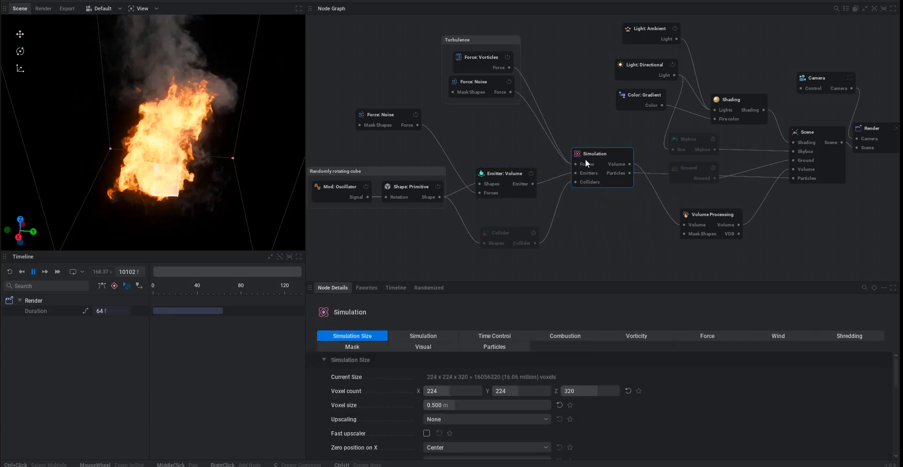
pyautogui.moveTo(490, 174); pyautogui.dragTo(494, 162)
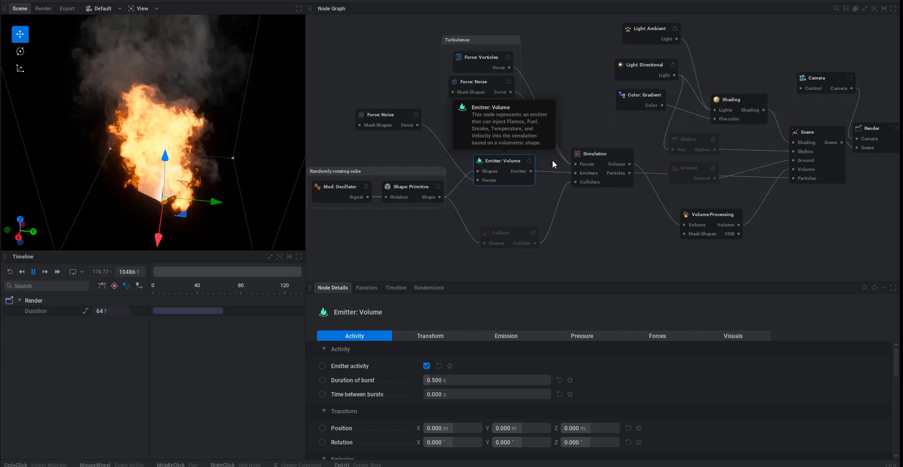
# Step: Read the Simulation node's description and try to add a second Simulation node from the Emitter: Volume output
pyautogui.click(594, 155)
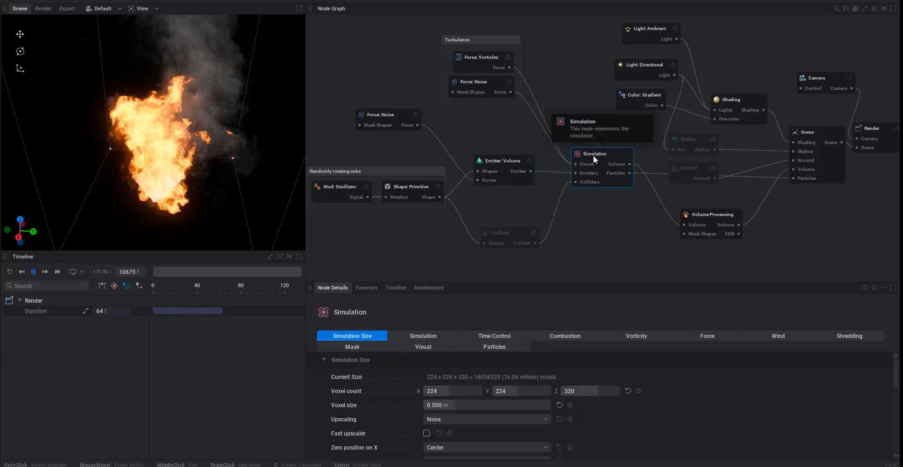
pyautogui.moveTo(532, 170); pyautogui.dragTo(596, 236)
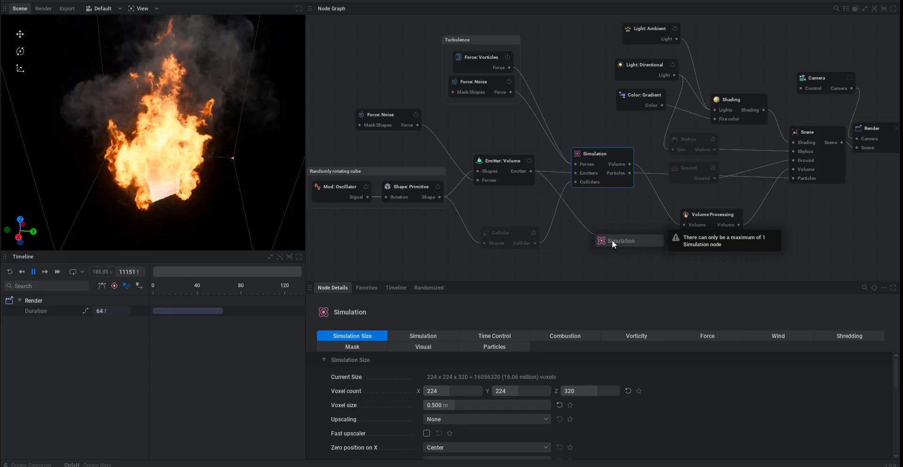
pyautogui.click(604, 217)
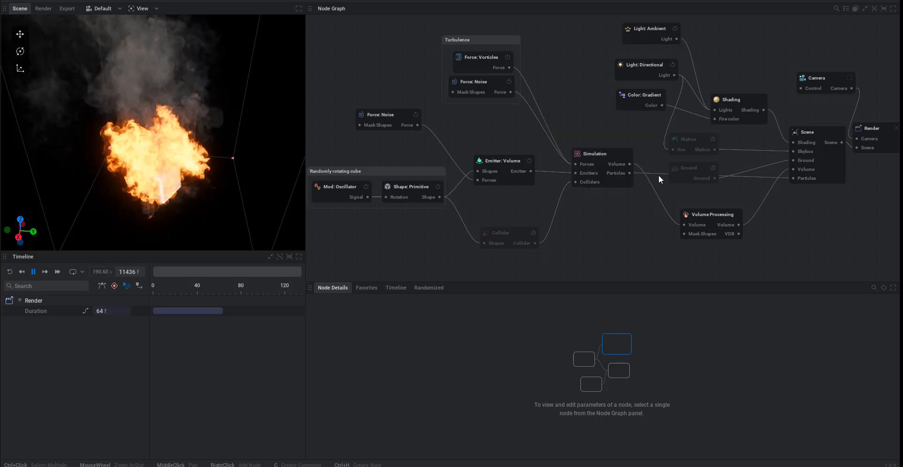
# Step: Move the Ground and Skybox nodes out of the graph's middle to above Shading, and space out Light: Directional and Color: Gradient
pyautogui.moveTo(681, 168); pyautogui.dragTo(598, 115)
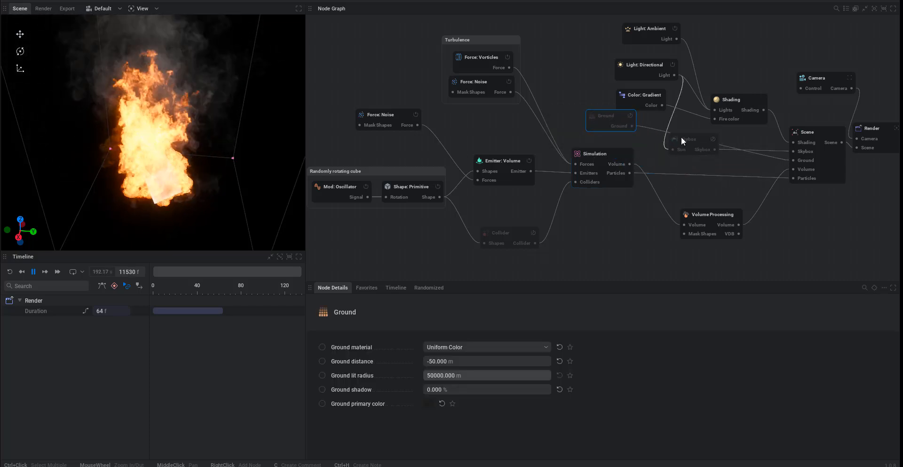
pyautogui.moveTo(681, 136)
pyautogui.mouseDown()
pyautogui.moveTo(677, 123)
pyautogui.moveTo(651, 131)
pyautogui.moveTo(690, 126)
pyautogui.moveTo(736, 47)
pyautogui.mouseUp()
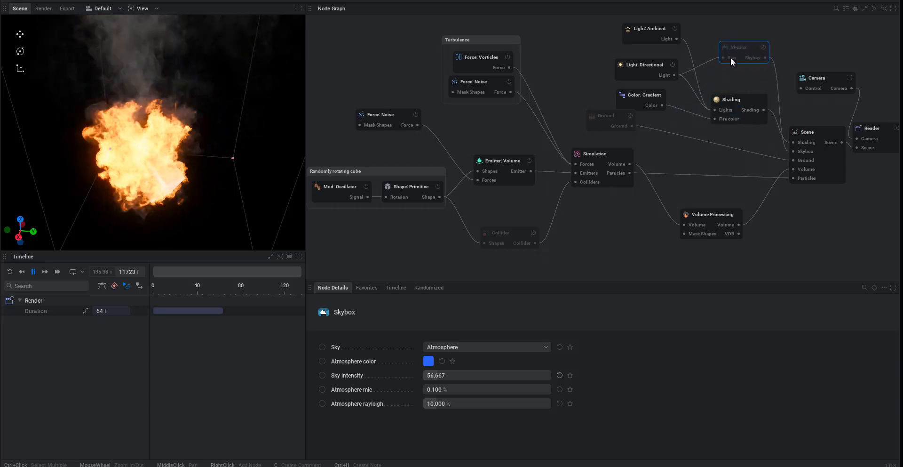
pyautogui.moveTo(647, 64); pyautogui.dragTo(642, 61)
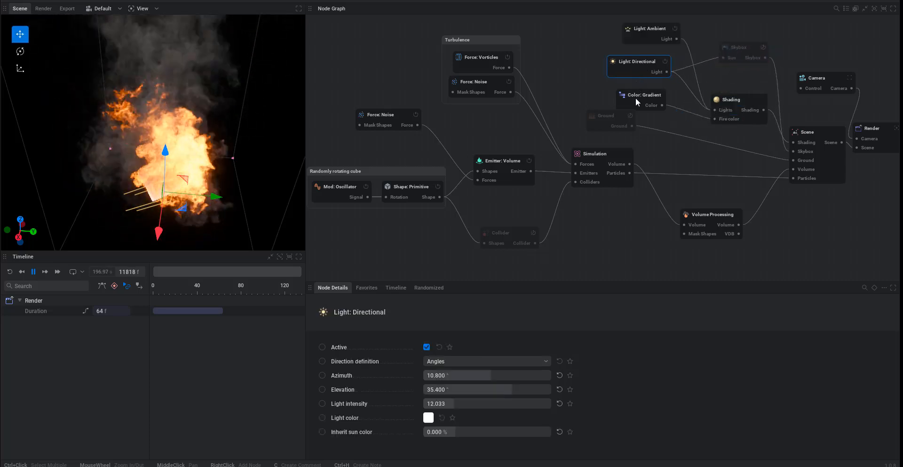
pyautogui.moveTo(636, 97); pyautogui.dragTo(643, 124)
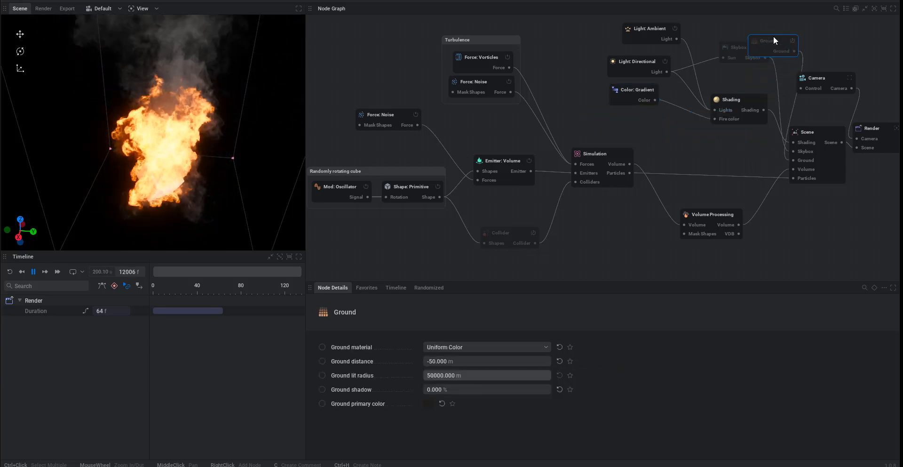
pyautogui.moveTo(758, 24); pyautogui.dragTo(756, 24)
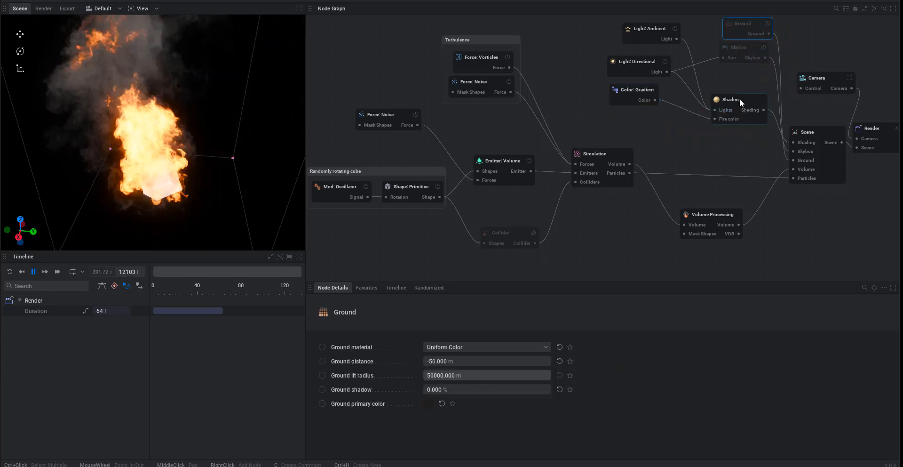
# Step: Bring the Shading and Scene nodes closer to the Simulation, and the Camera node closer to the Render node
pyautogui.moveTo(740, 99); pyautogui.dragTo(713, 115)
pyautogui.moveTo(806, 136)
pyautogui.mouseDown()
pyautogui.moveTo(778, 125)
pyautogui.moveTo(795, 138)
pyautogui.mouseUp()
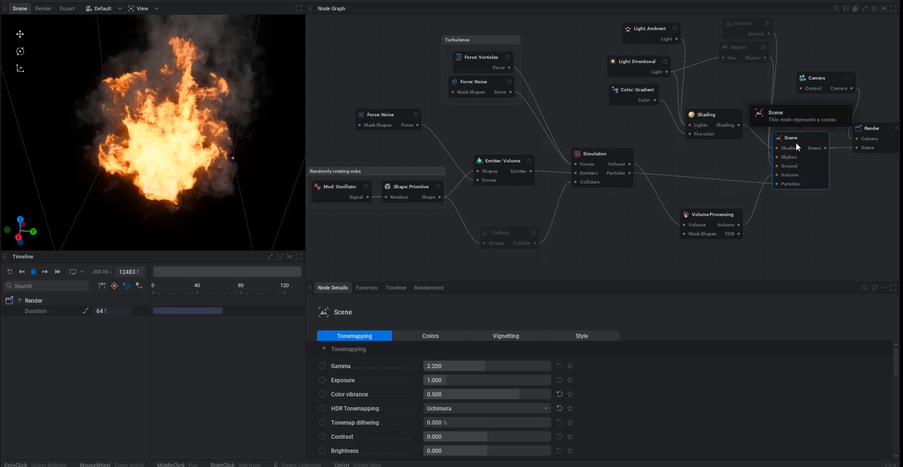
pyautogui.moveTo(882, 128)
pyautogui.mouseDown()
pyautogui.moveTo(883, 136)
pyautogui.moveTo(880, 129)
pyautogui.mouseUp()
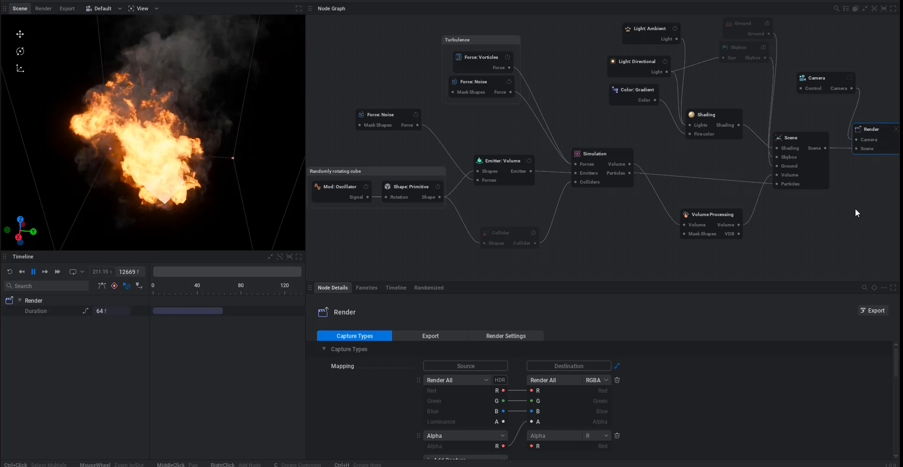
pyautogui.moveTo(856, 208); pyautogui.dragTo(836, 214, button='middle')
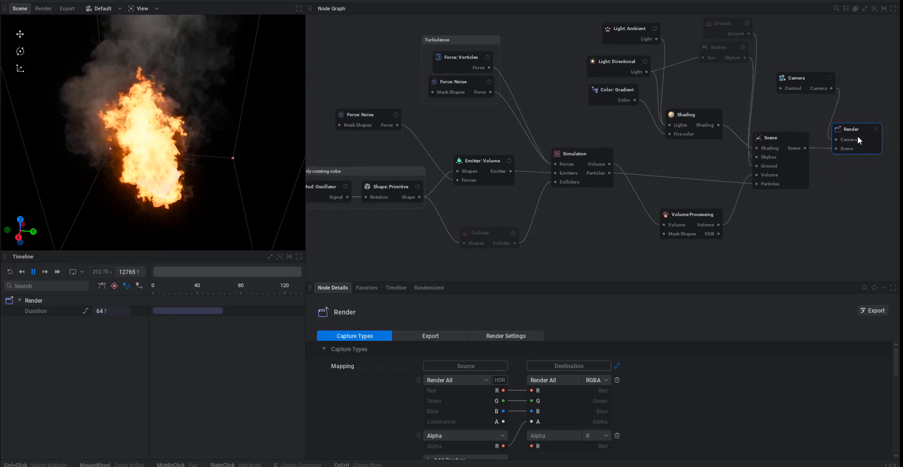
pyautogui.moveTo(805, 76); pyautogui.dragTo(790, 88)
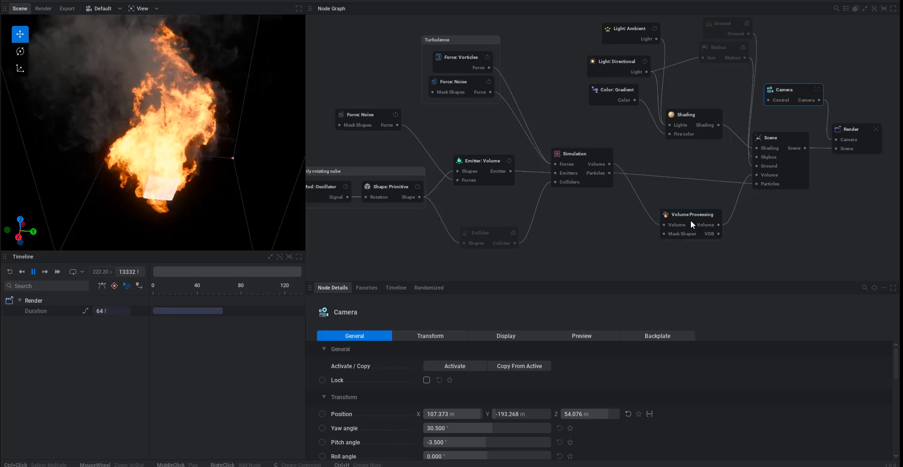
# Step: Place Volume Processing between the Simulation and Scene nodes, and lower those two nodes slightly to separate their Volume and Particles links
pyautogui.moveTo(691, 219); pyautogui.dragTo(675, 157)
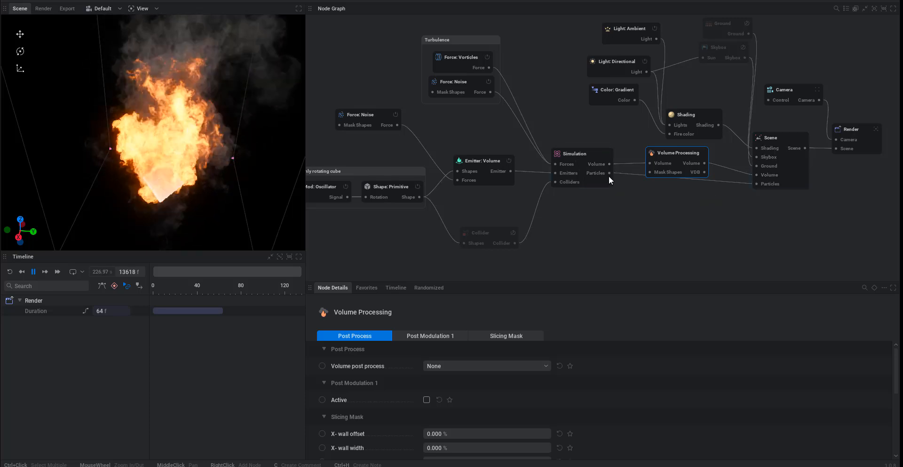
pyautogui.moveTo(586, 156); pyautogui.dragTo(590, 179)
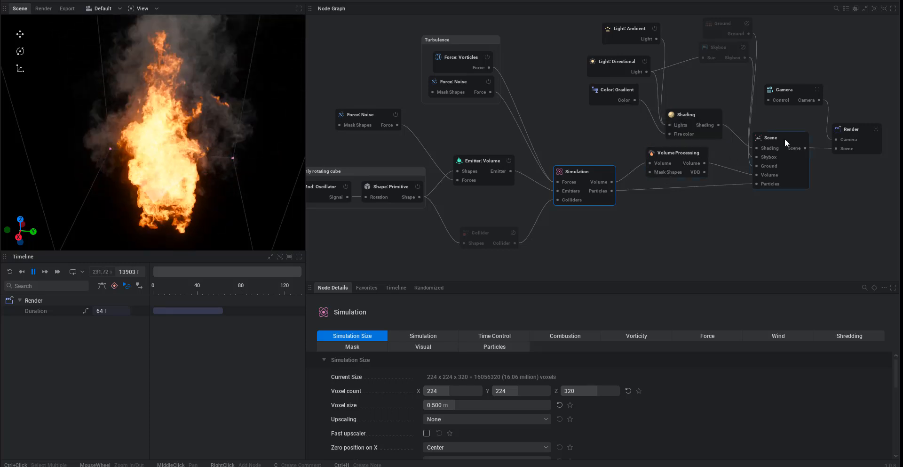
pyautogui.moveTo(785, 138); pyautogui.dragTo(792, 143)
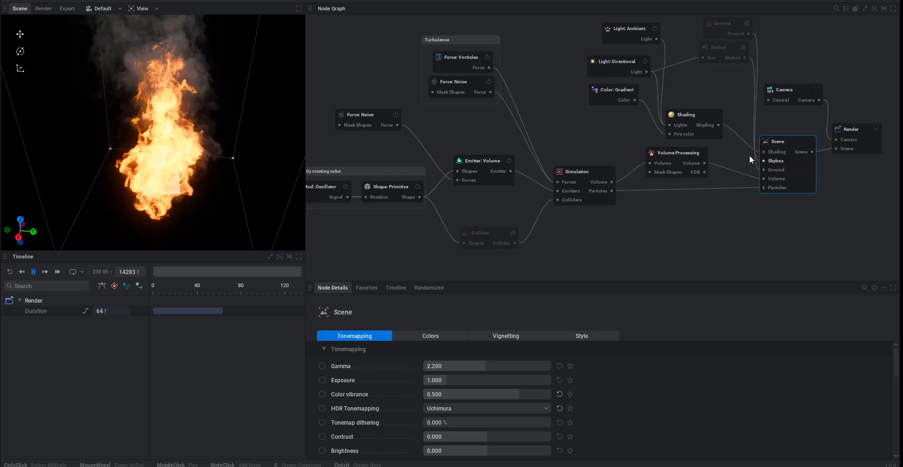
# Step: Rearrange Shading with its light and color inputs as a compact cluster, and stack Skybox and Ground directly above Shading
pyautogui.moveTo(694, 116); pyautogui.dragTo(696, 97)
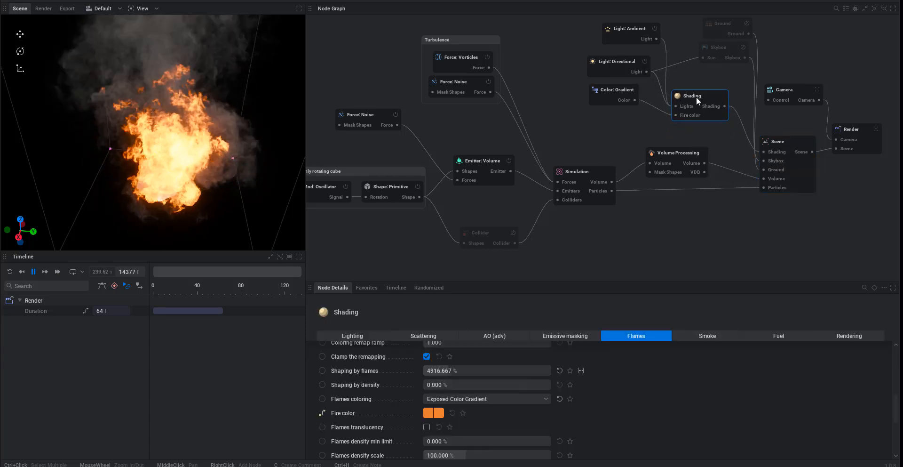
pyautogui.moveTo(540, 15)
pyautogui.mouseDown()
pyautogui.moveTo(638, 113)
pyautogui.moveTo(617, 96)
pyautogui.moveTo(566, 100)
pyautogui.mouseUp()
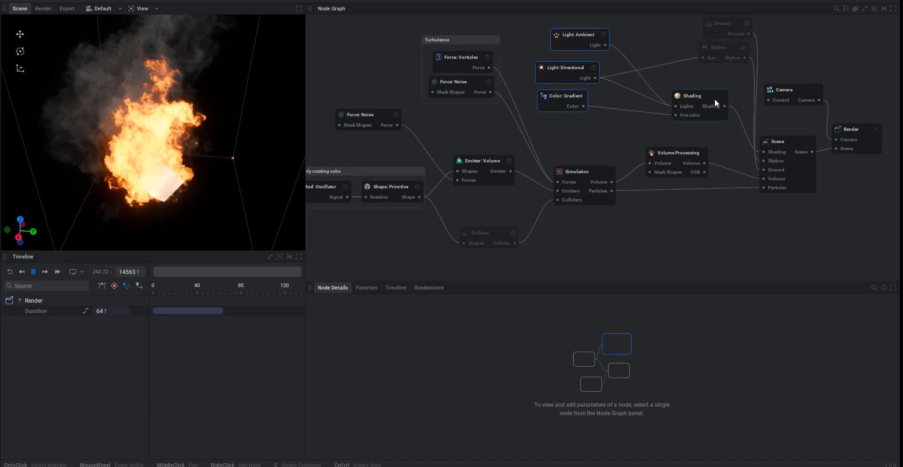
pyautogui.moveTo(715, 103)
pyautogui.mouseDown()
pyautogui.moveTo(680, 81)
pyautogui.moveTo(683, 105)
pyautogui.mouseUp()
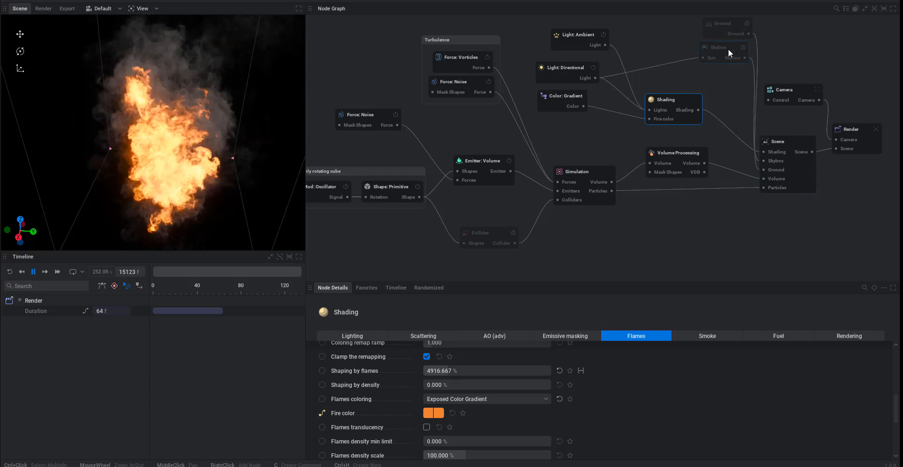
pyautogui.moveTo(729, 49); pyautogui.dragTo(684, 58)
pyautogui.moveTo(724, 30); pyautogui.dragTo(681, 31)
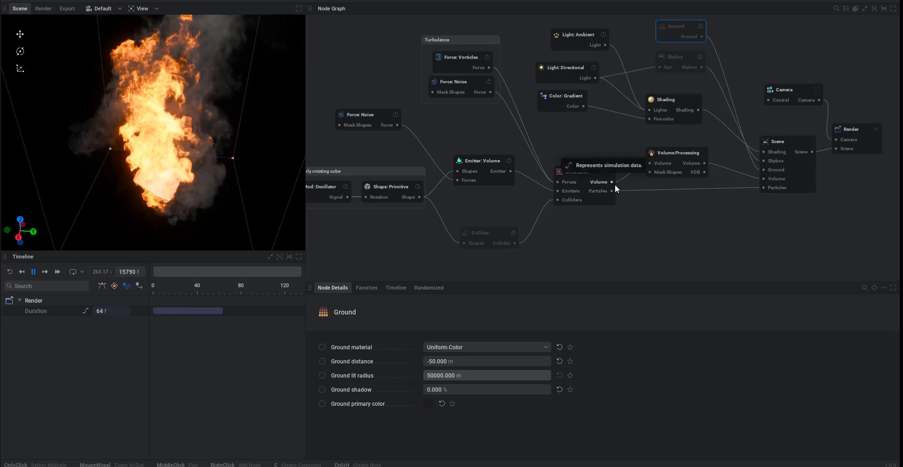
# Step: Trace the Particles link from Simulation to Scene and try the link options on both of its ends
pyautogui.moveTo(615, 189); pyautogui.dragTo(758, 188)
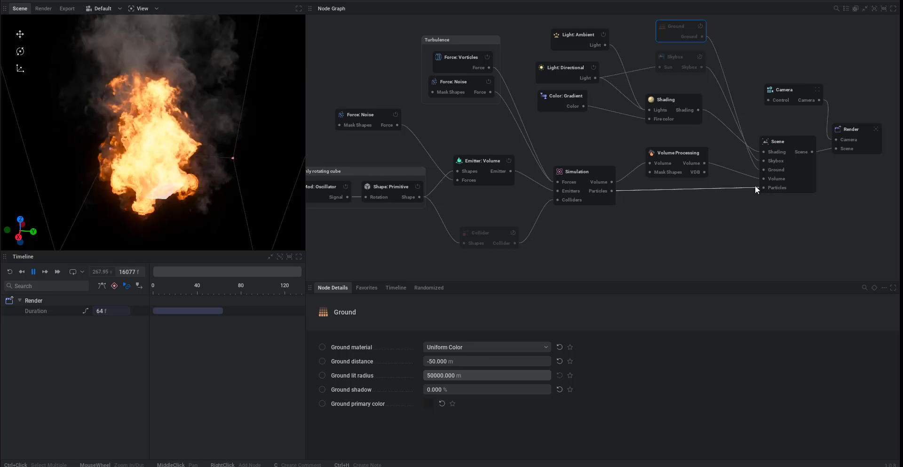
pyautogui.moveTo(755, 185); pyautogui.dragTo(755, 185)
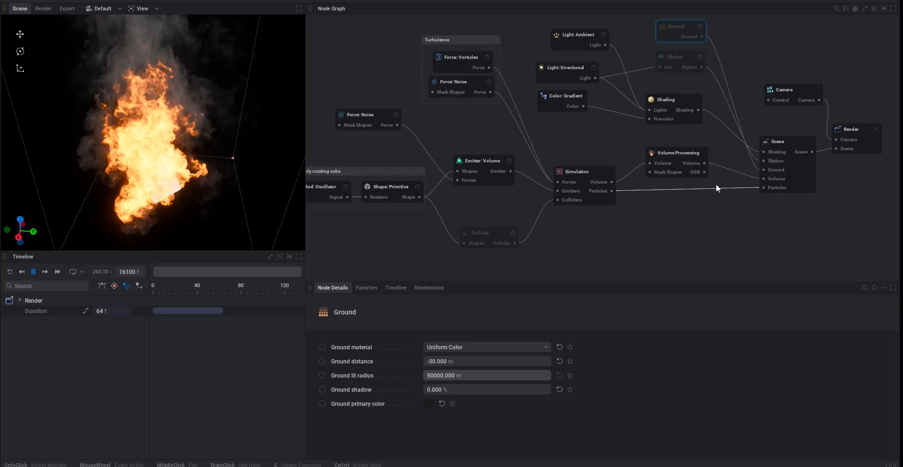
pyautogui.rightClick(768, 187)
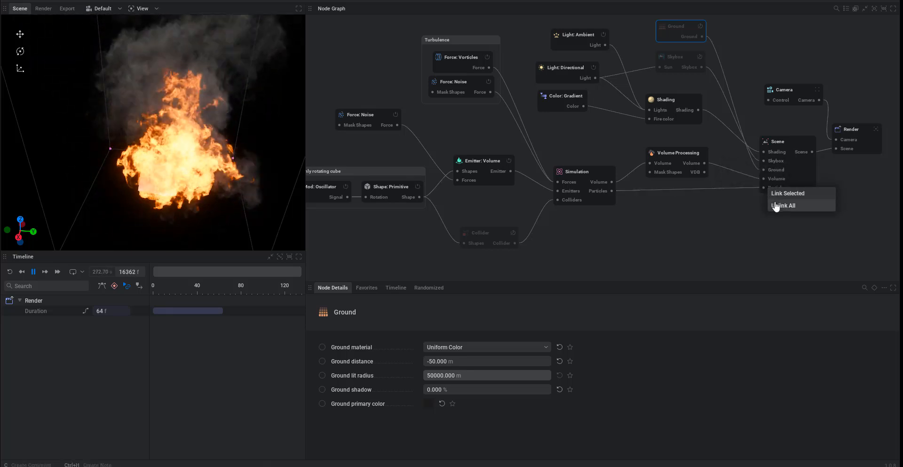
pyautogui.click(680, 193)
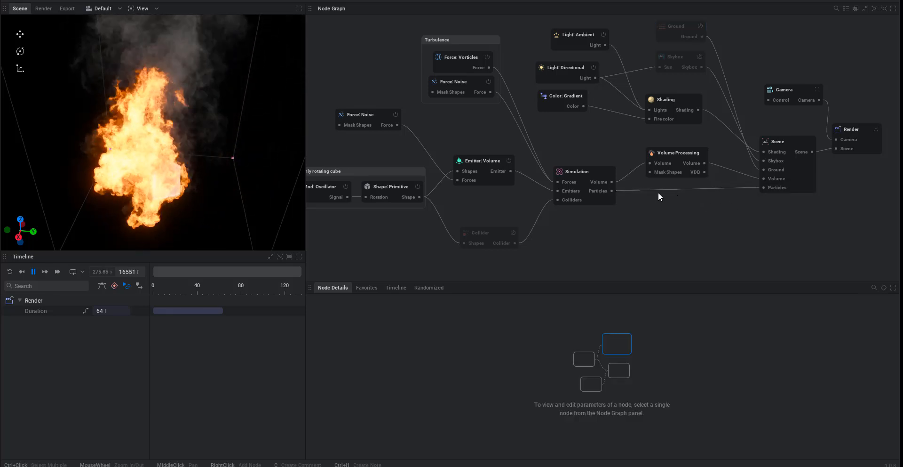
pyautogui.rightClick(614, 191)
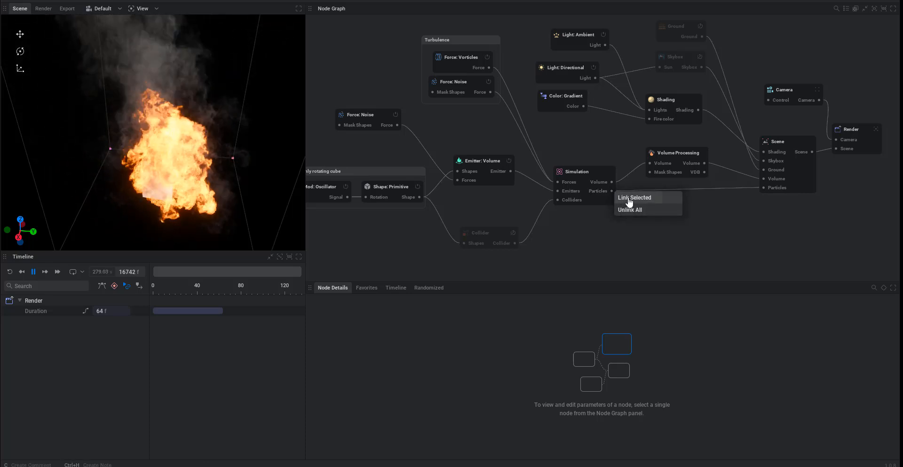
pyautogui.click(633, 199)
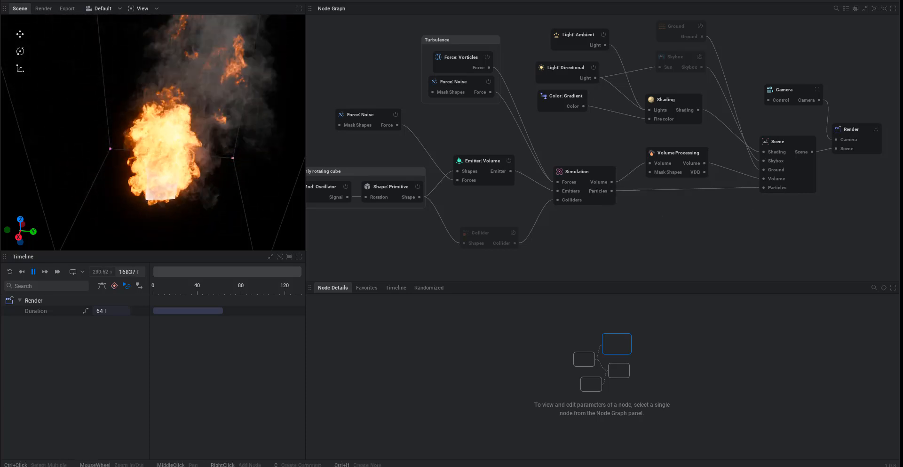
# Step: Unlink everything from the Scene node's Particles input and line up Volume Processing between the Simulation and Scene nodes
pyautogui.click(779, 141)
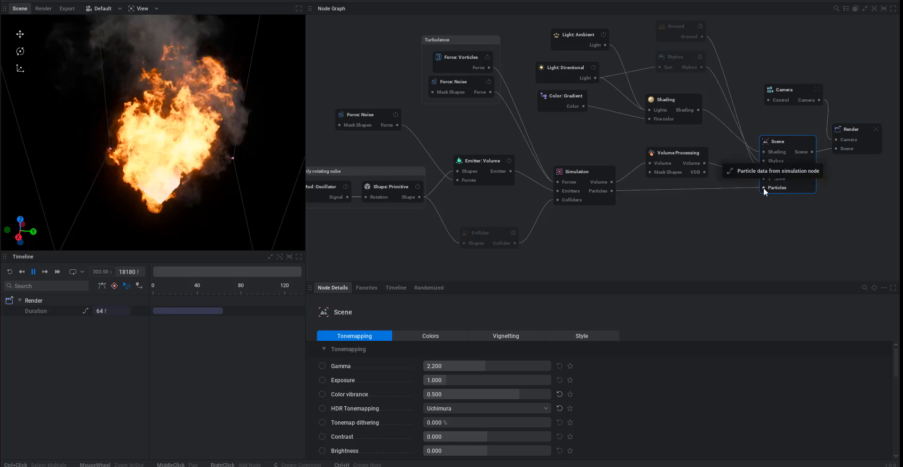
pyautogui.rightClick(764, 187)
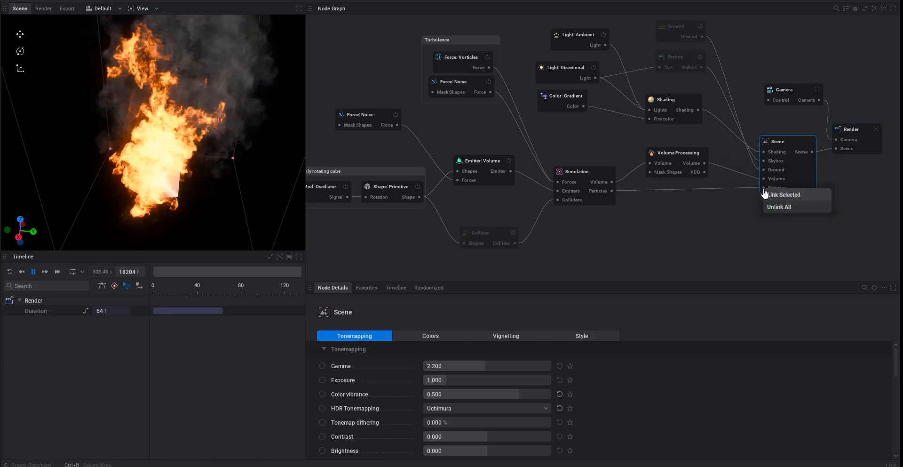
pyautogui.click(781, 207)
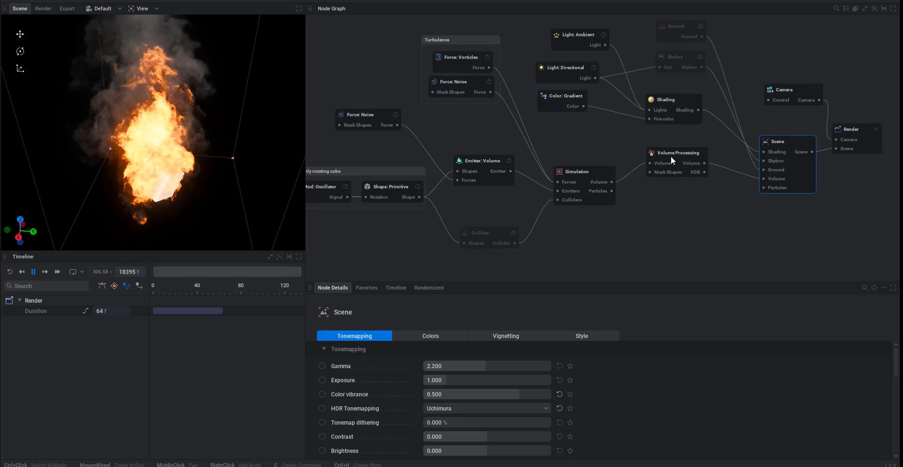
pyautogui.moveTo(672, 154); pyautogui.dragTo(671, 180)
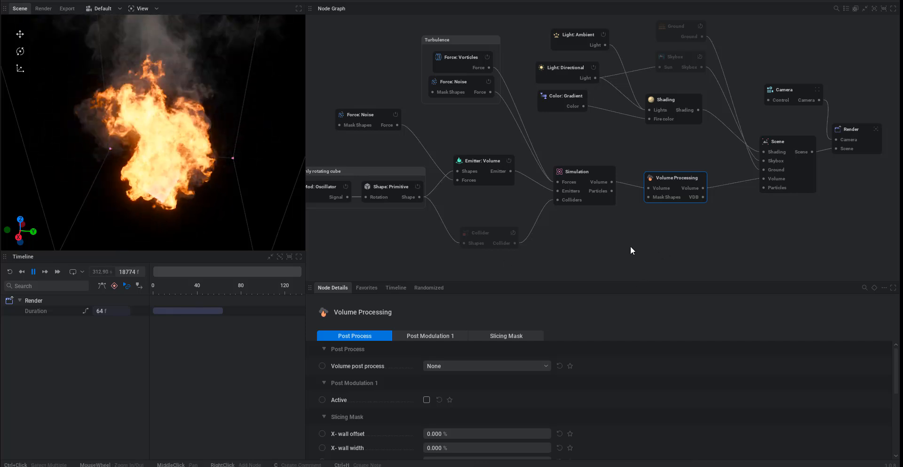
# Step: Move the Randomly rotating cube group farther from Emitter: Volume and raise the emitter slightly
pyautogui.moveTo(629, 234); pyautogui.dragTo(616, 209, button='middle')
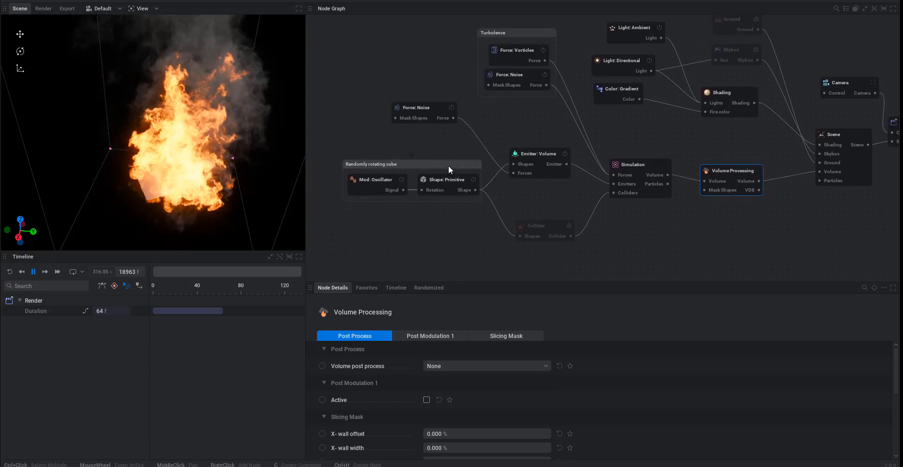
pyautogui.moveTo(445, 165); pyautogui.dragTo(418, 162)
pyautogui.moveTo(535, 154); pyautogui.dragTo(535, 151)
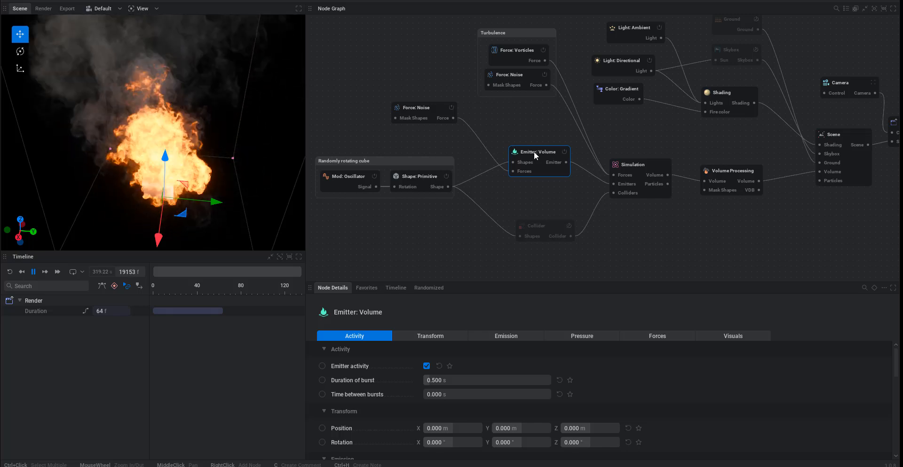
# Step: Review the node types available to add, and shift the emitter's Force: Noise node closer to the Randomly rotating cube group
pyautogui.rightClick(507, 127)
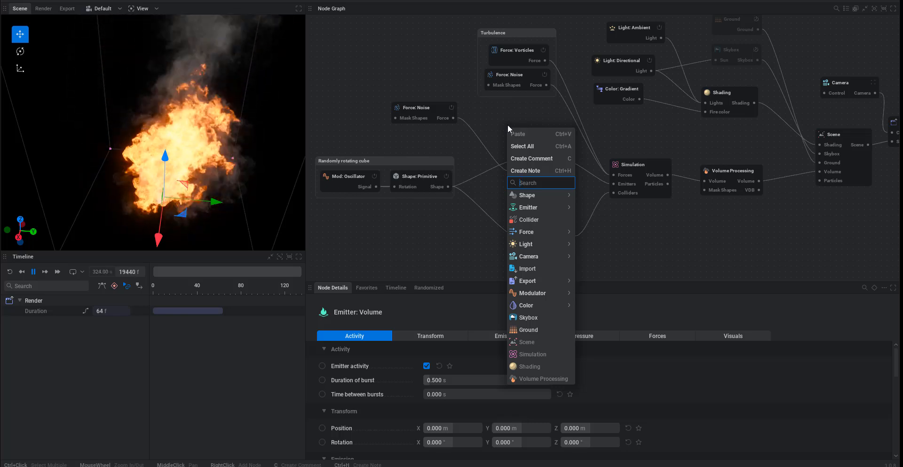
pyautogui.moveTo(536, 207)
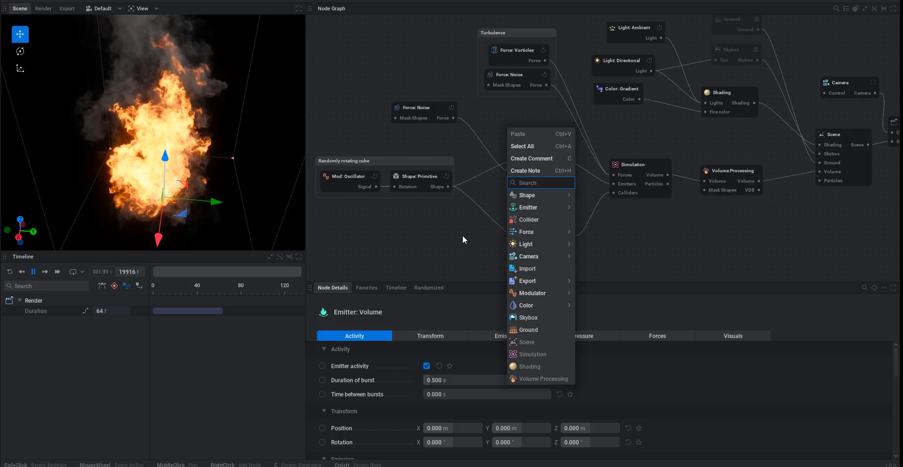
pyautogui.click(461, 221)
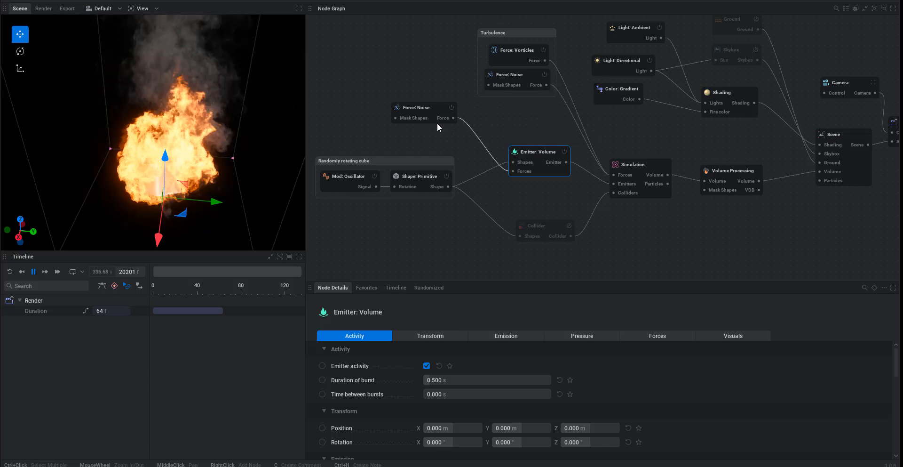
pyautogui.moveTo(430, 109); pyautogui.dragTo(413, 116)
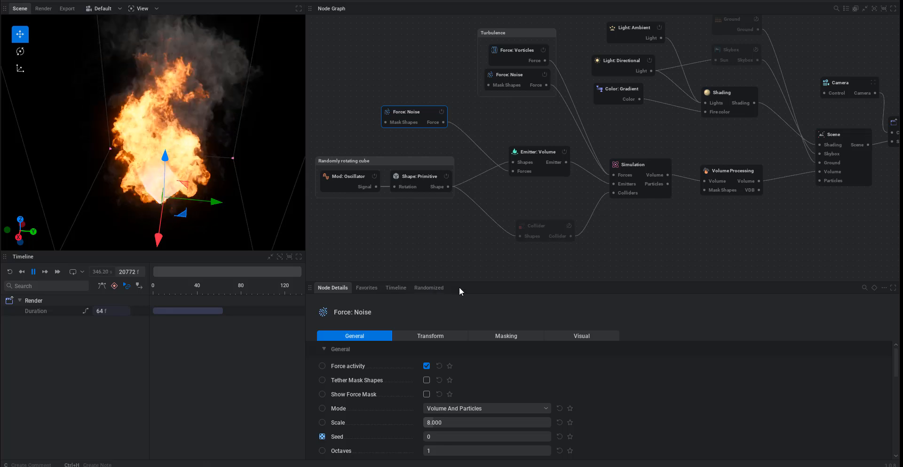
# Step: Enlarge the node details area and review which node types can feed Emitter: Volume's Shapes input, adding none
pyautogui.moveTo(458, 281)
pyautogui.mouseDown()
pyautogui.moveTo(456, 255)
pyautogui.moveTo(457, 269)
pyautogui.mouseUp()
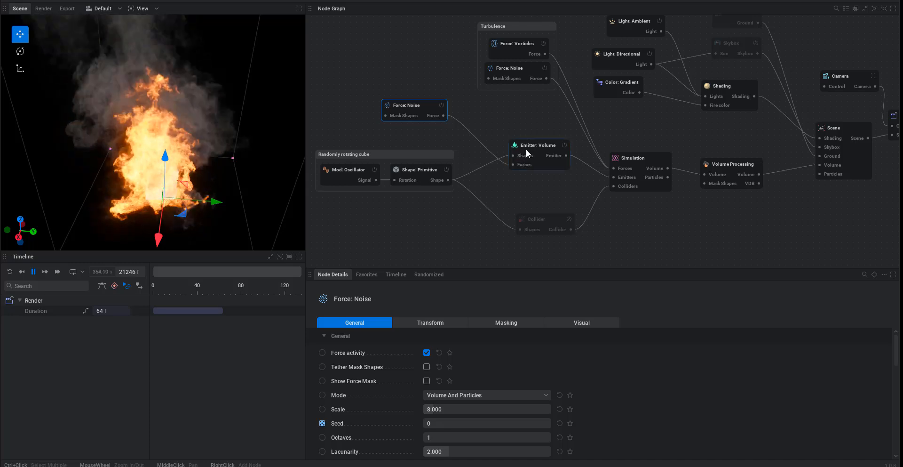
pyautogui.moveTo(530, 148)
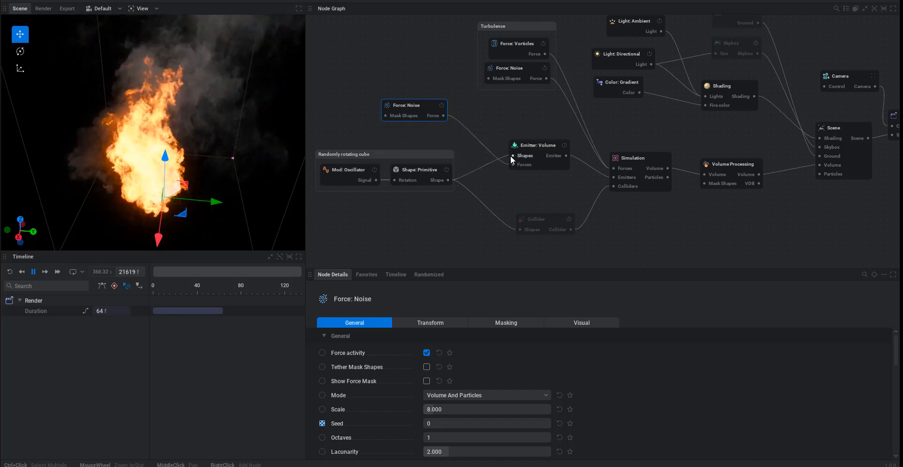
pyautogui.moveTo(512, 154); pyautogui.dragTo(453, 224)
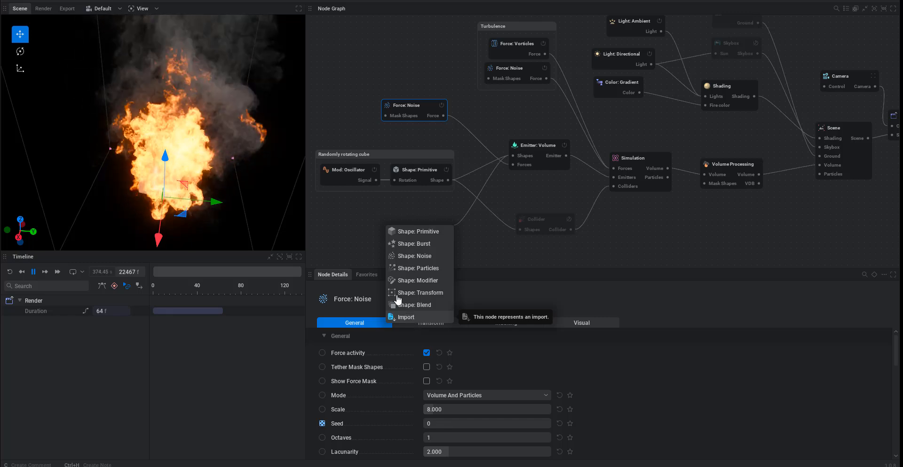
pyautogui.click(360, 233)
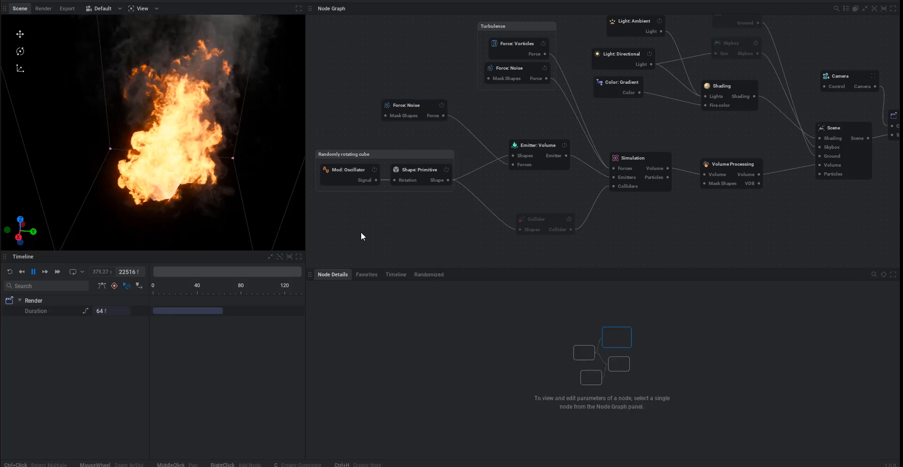
# Step: Change the type of the Shape: Primitive node in the Randomly rotating cube group to Cylinder
pyautogui.click(423, 171)
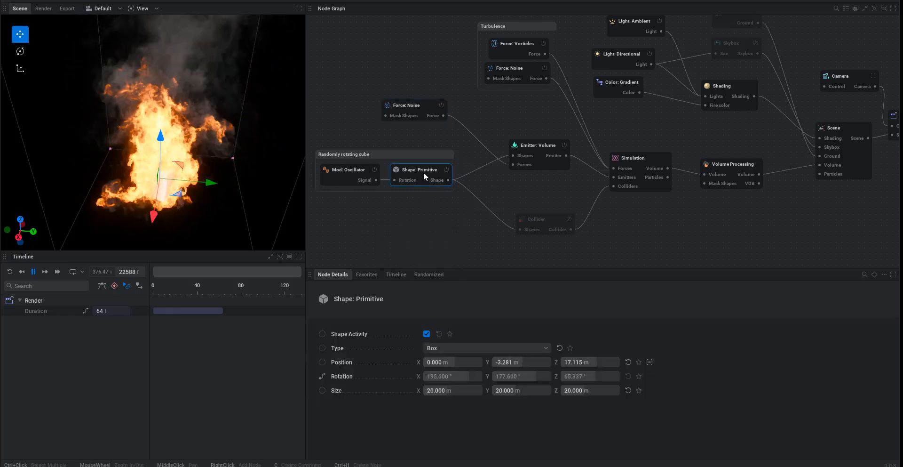
pyautogui.click(442, 351)
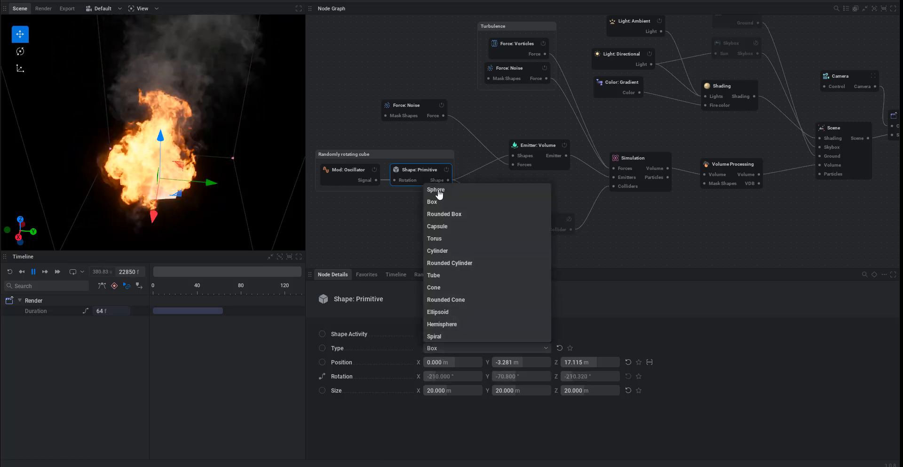
pyautogui.click(437, 250)
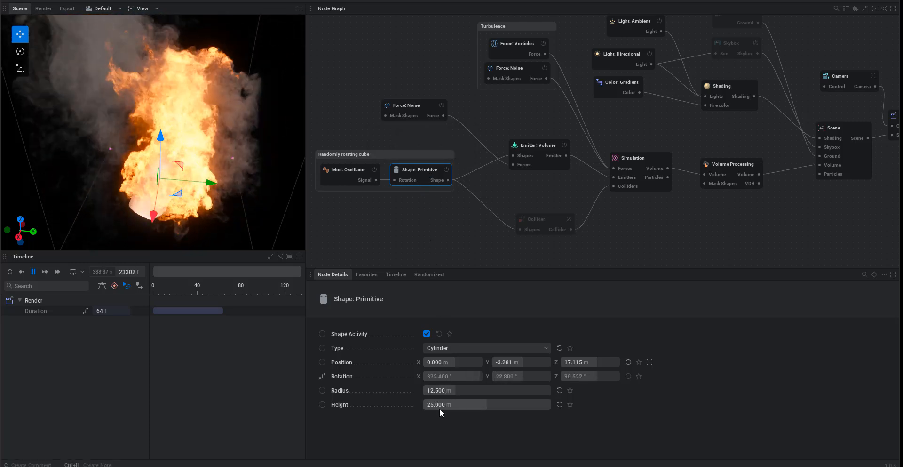
# Step: Remove the cylinder's Rotation pin override, set its rotation to about X 14.4° and Y -171° with the simulation paused and reset, and resume playback
pyautogui.click(323, 377)
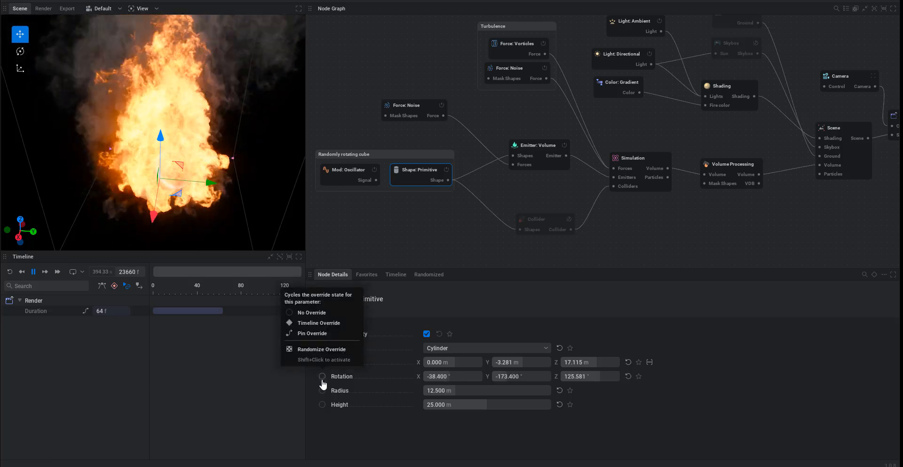
pyautogui.click(33, 272)
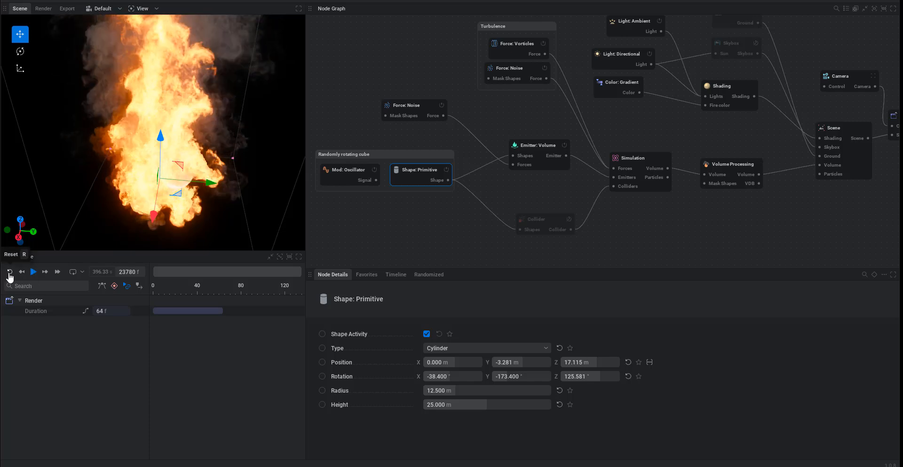
pyautogui.click(10, 272)
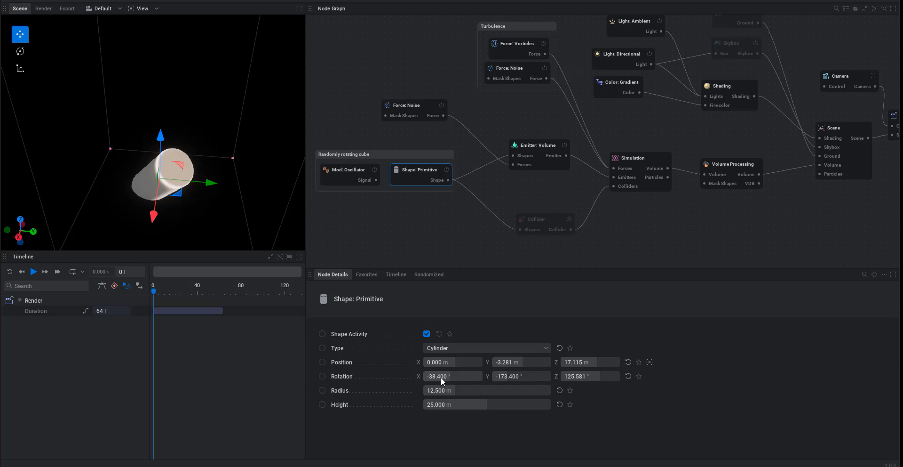
pyautogui.moveTo(441, 377); pyautogui.dragTo(512, 377)
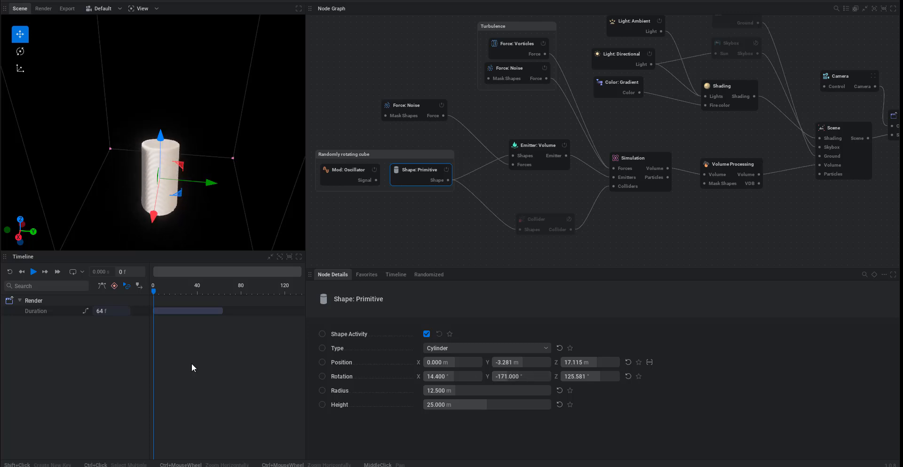
pyautogui.click(35, 273)
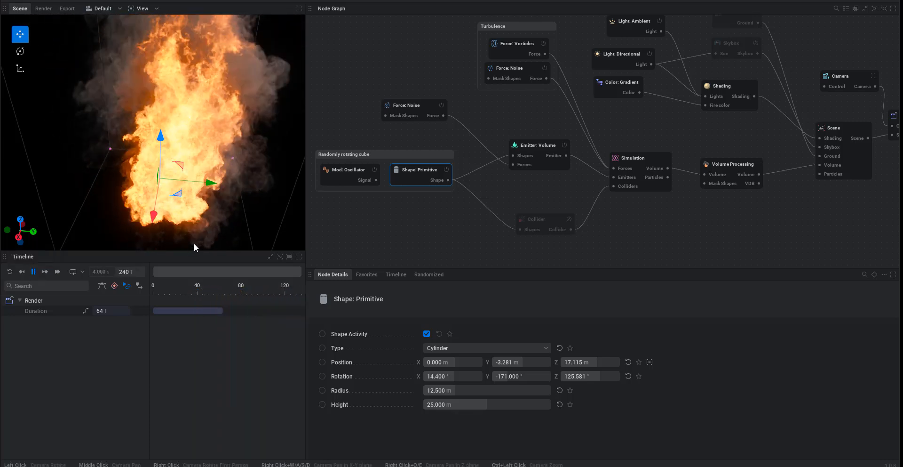
# Step: Cycle the cylinder's Rotation parameter through the timeline override to the pin override
pyautogui.moveTo(337, 175)
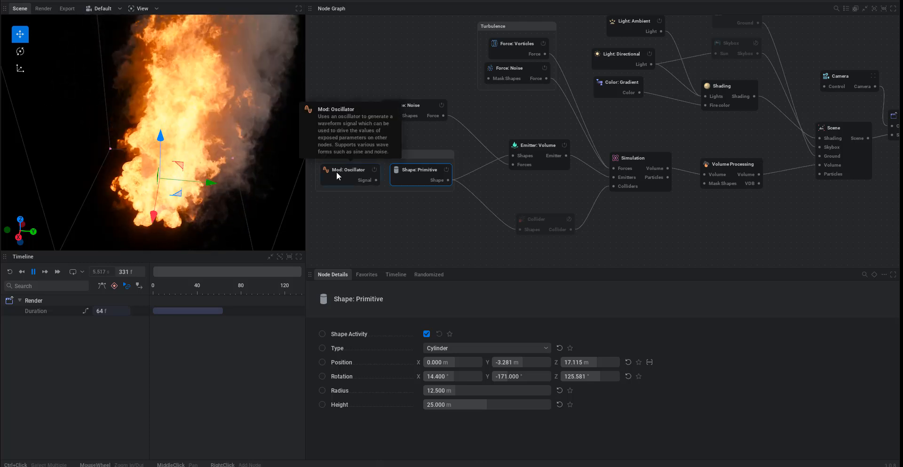
pyautogui.click(324, 379)
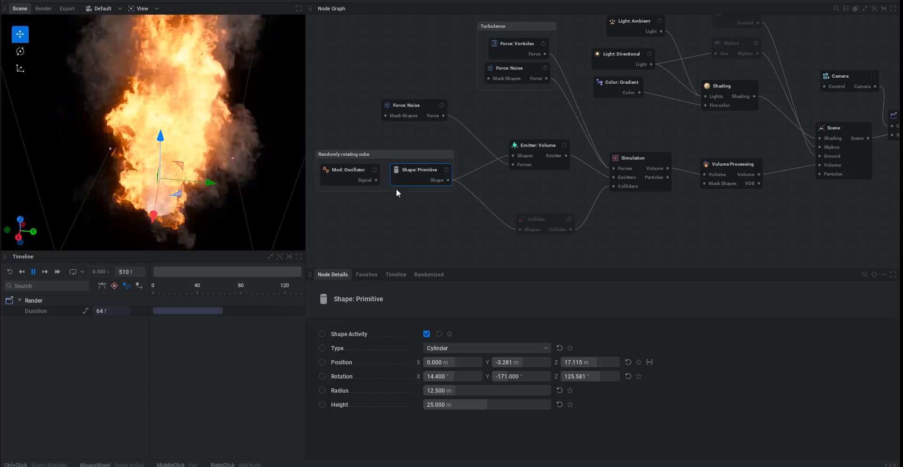
pyautogui.moveTo(355, 174)
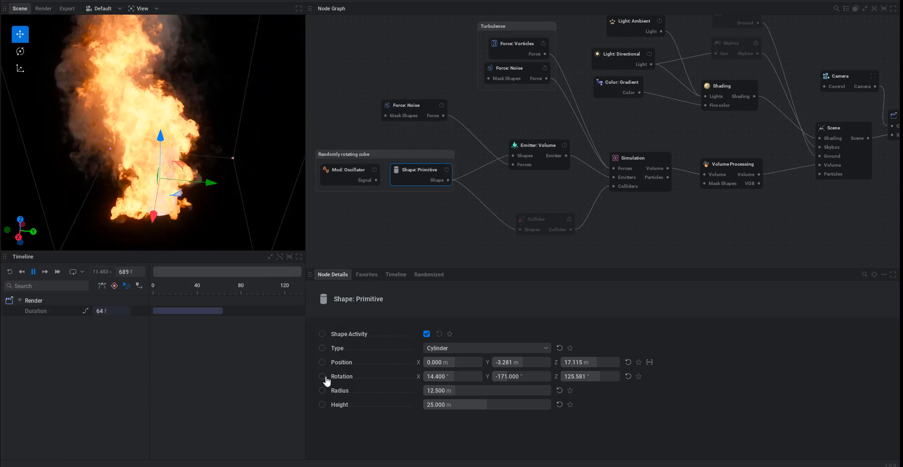
pyautogui.moveTo(326, 378)
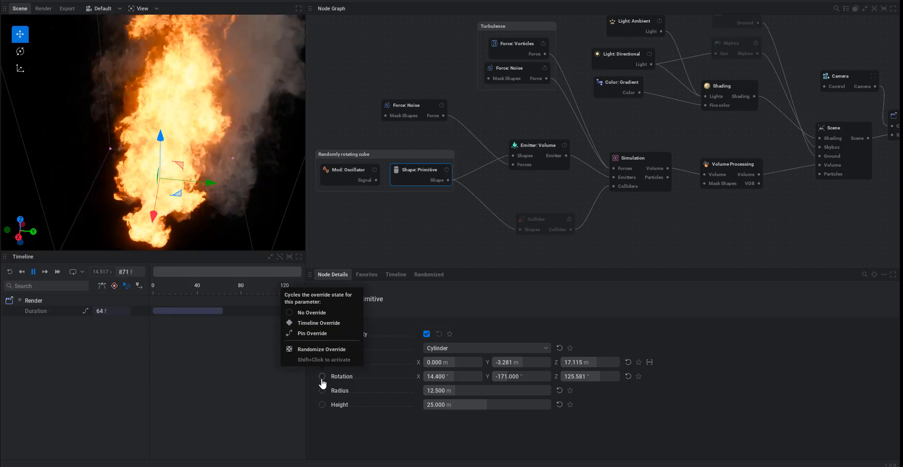
pyautogui.click(322, 377)
pyautogui.moveTo(323, 382)
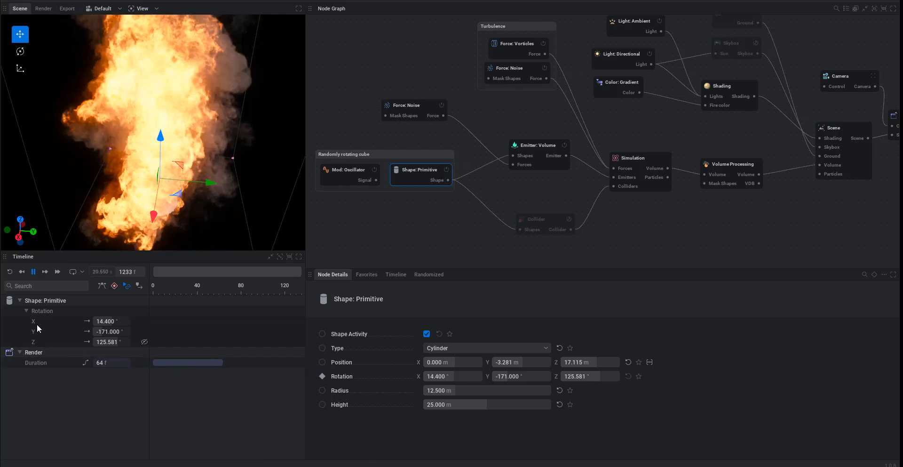
pyautogui.click(323, 377)
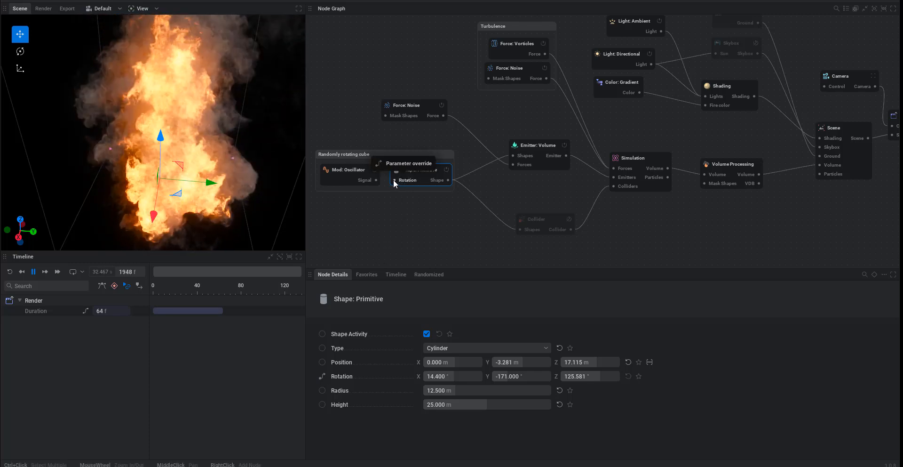
# Step: Review the modulator nodes available for Shape: Primitive's Rotation input and reconnect Mod: Oscillator's Signal output to it
pyautogui.moveTo(394, 180); pyautogui.dragTo(364, 235)
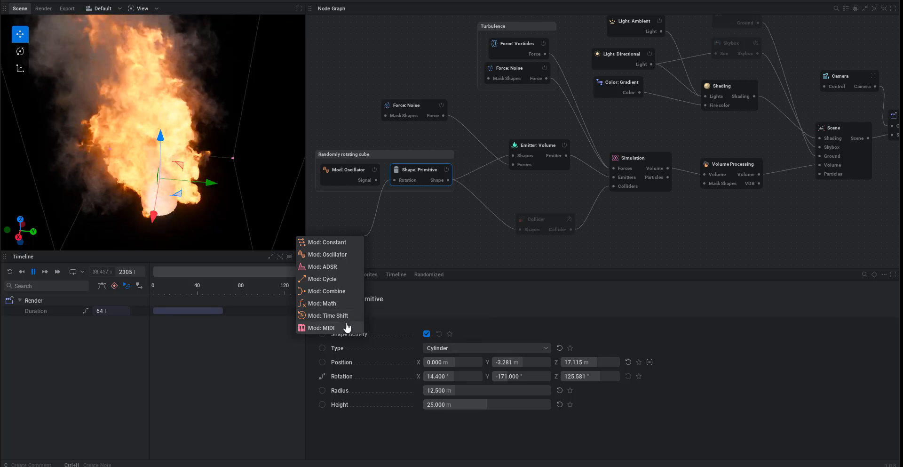
pyautogui.click(365, 197)
pyautogui.moveTo(376, 180); pyautogui.dragTo(395, 180)
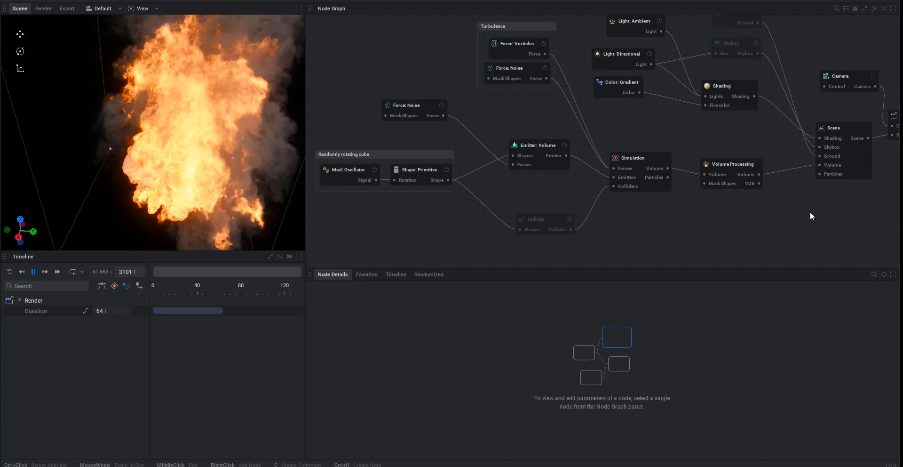
# Step: Raise the Volume Processing node slightly and attach a new Export: VDB node to its VDB output
pyautogui.moveTo(810, 211); pyautogui.dragTo(720, 203, button='middle')
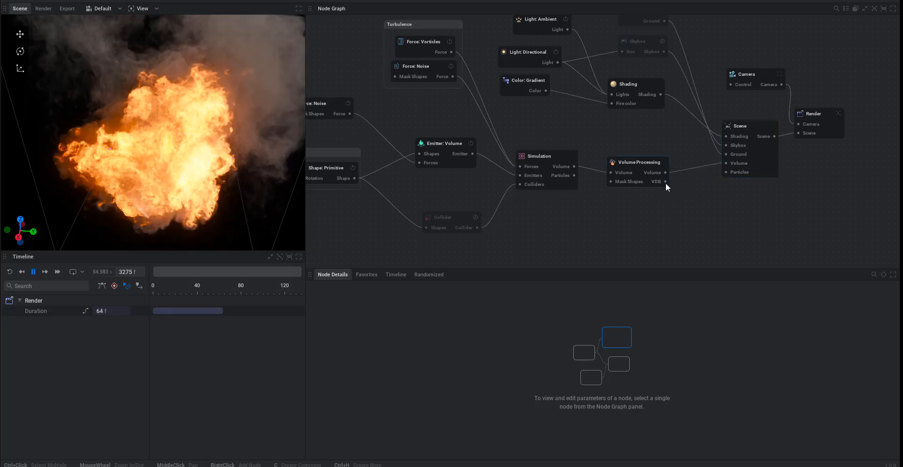
pyautogui.click(636, 160)
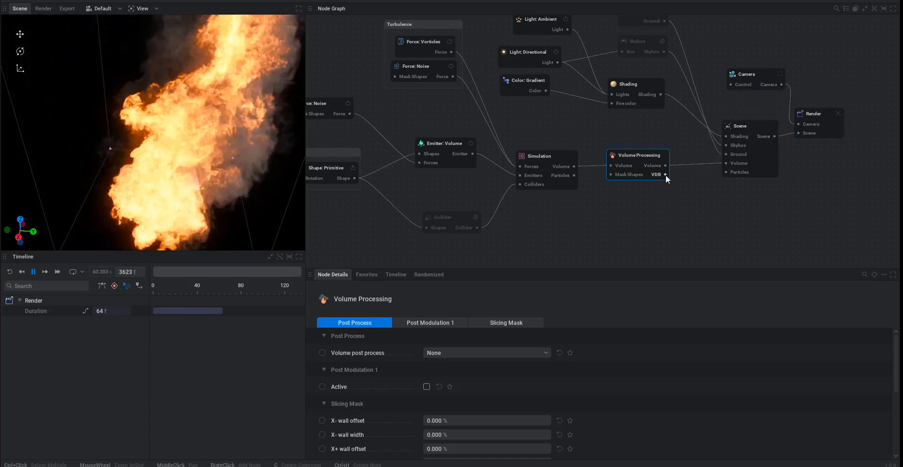
pyautogui.moveTo(665, 174); pyautogui.dragTo(687, 204)
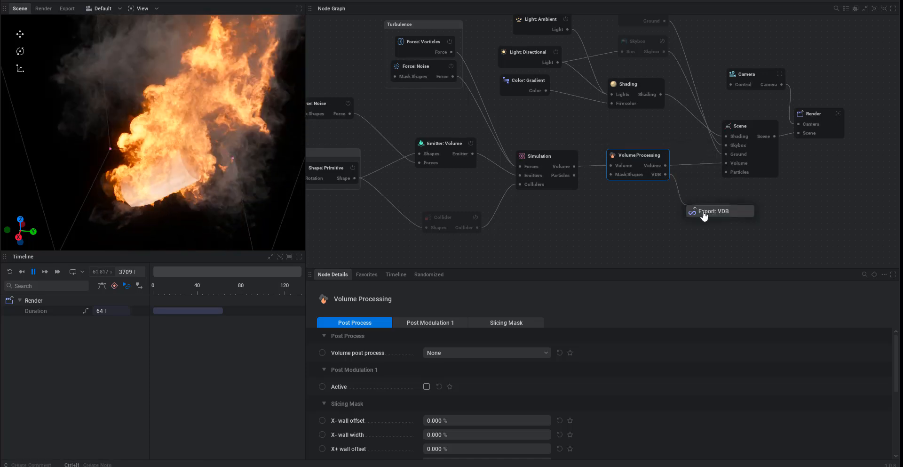
pyautogui.click(702, 209)
pyautogui.moveTo(723, 196)
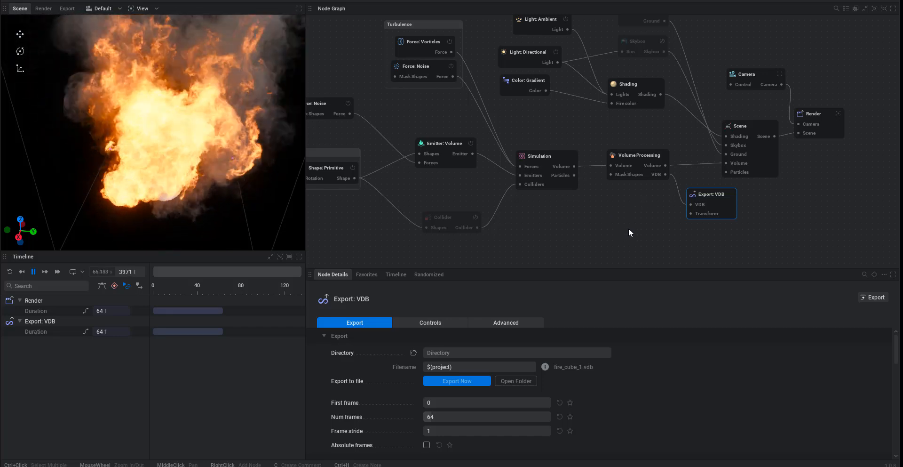
# Step: Select Emitter: Volume and test its Emitter activity by switching it off and back on
pyautogui.moveTo(633, 228); pyautogui.dragTo(721, 211, button='middle')
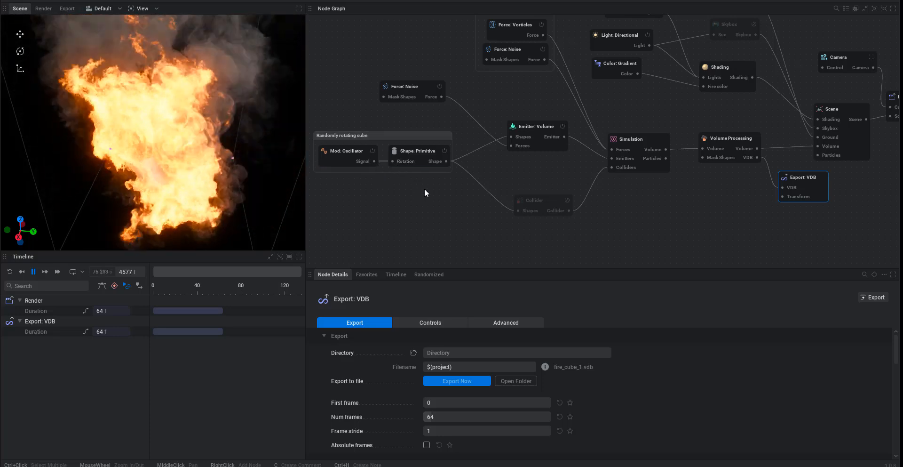
pyautogui.moveTo(413, 189); pyautogui.dragTo(381, 194, button='middle')
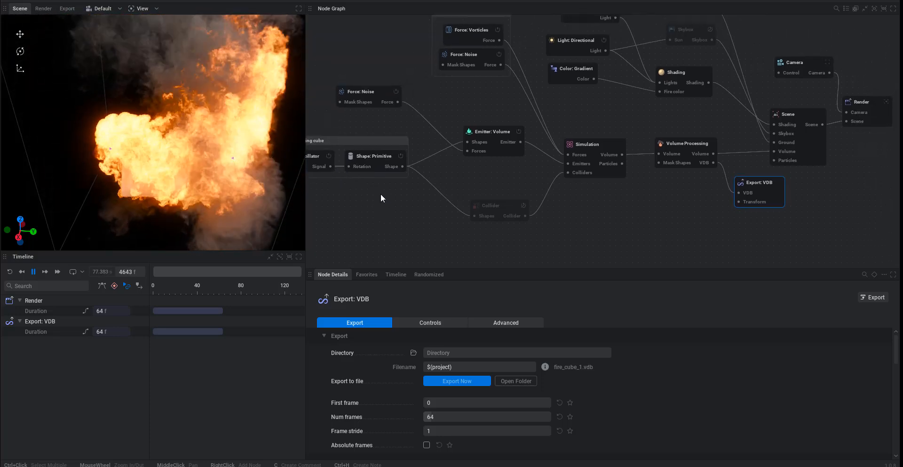
pyautogui.click(487, 138)
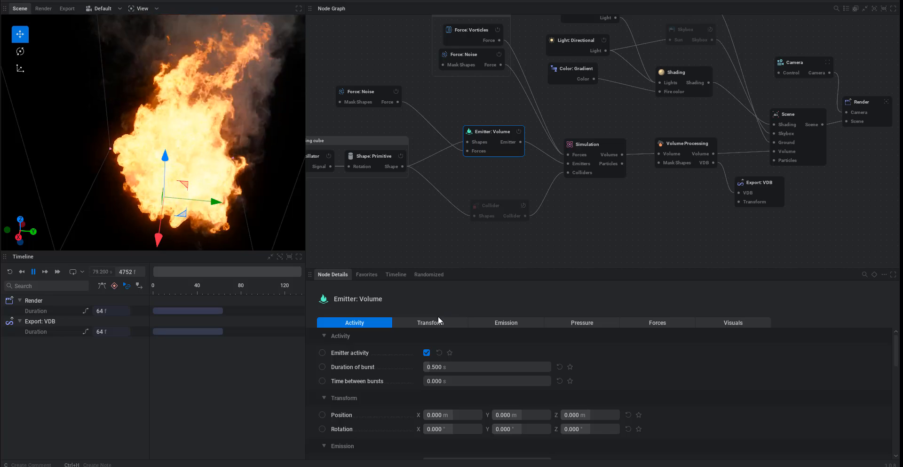
pyautogui.moveTo(381, 364)
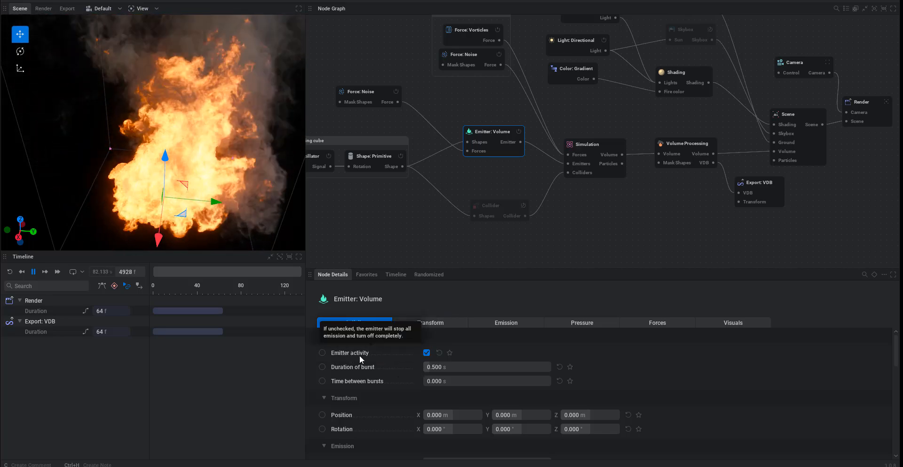
pyautogui.click(427, 353)
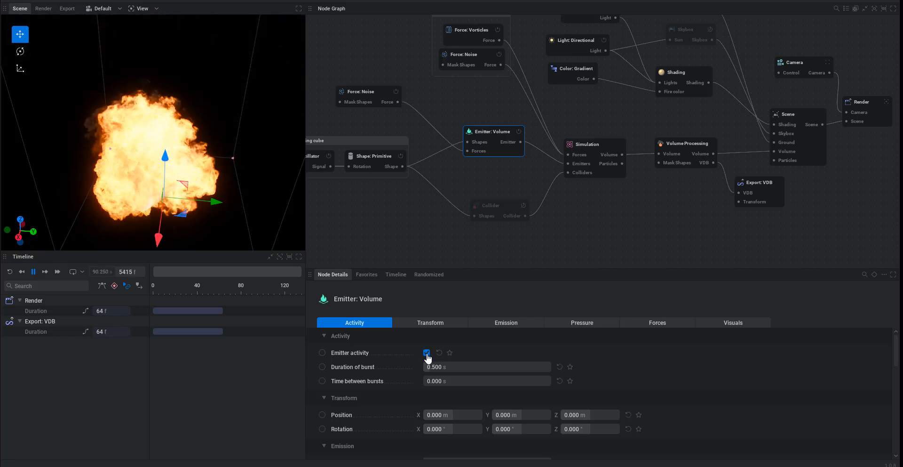
# Step: Keyframe Emitter: Volume's Emitter activity as enabled at frame 0 and disabled at frame 80, and replay the simulation from the start
pyautogui.click(322, 353)
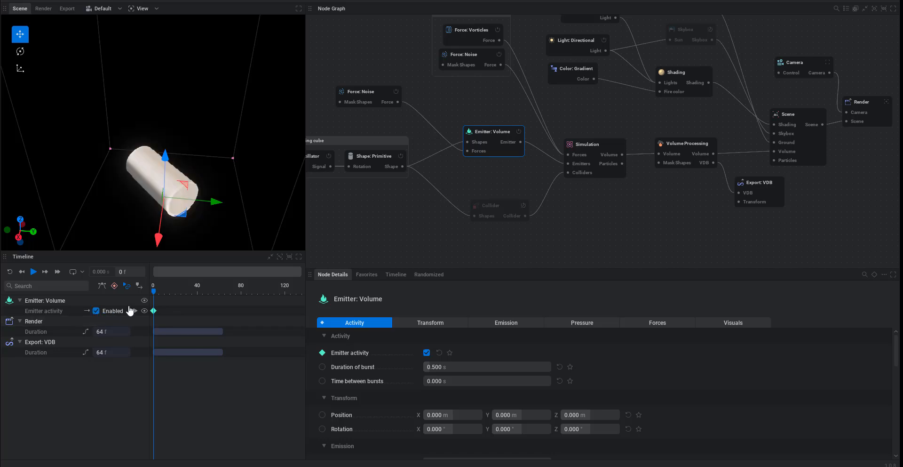
pyautogui.moveTo(154, 294); pyautogui.dragTo(241, 303)
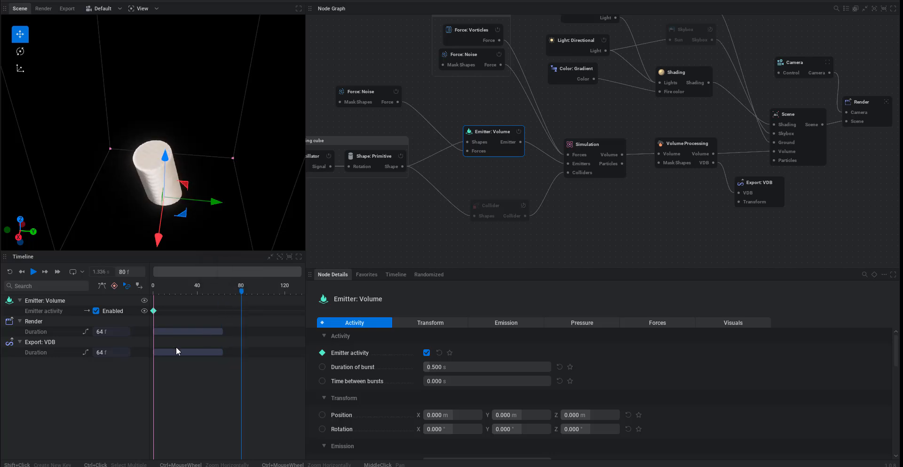
pyautogui.click(96, 311)
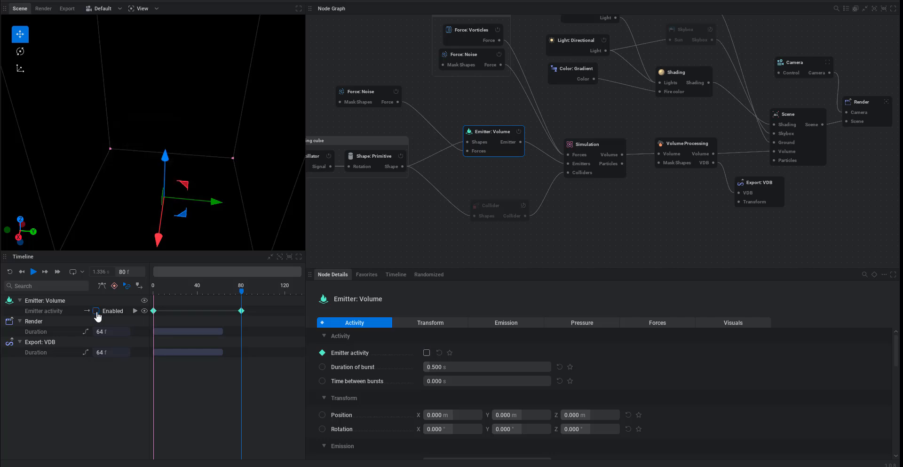
pyautogui.click(11, 272)
pyautogui.click(33, 272)
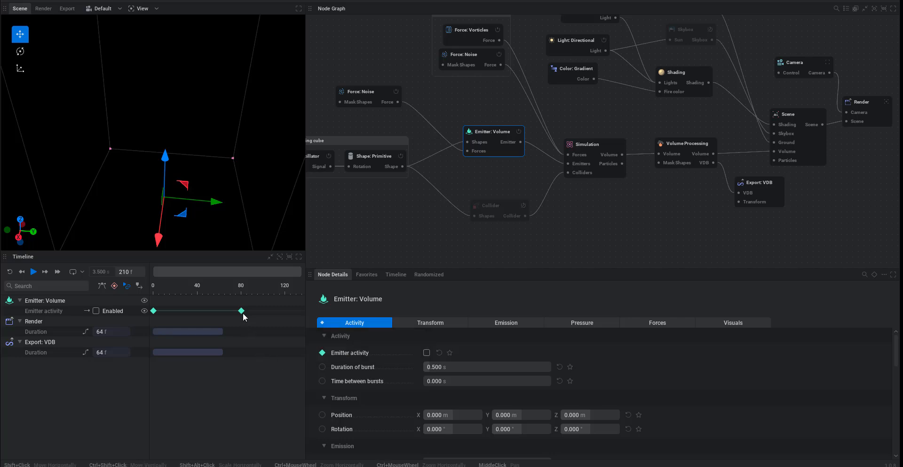
# Step: Widen the timeline and move the disabling Emitter activity keyframe to about frame 200
pyautogui.moveTo(242, 309)
pyautogui.moveTo(241, 309); pyautogui.dragTo(294, 314)
pyautogui.moveTo(307, 261); pyautogui.dragTo(407, 267)
pyautogui.moveTo(292, 316); pyautogui.dragTo(374, 319)
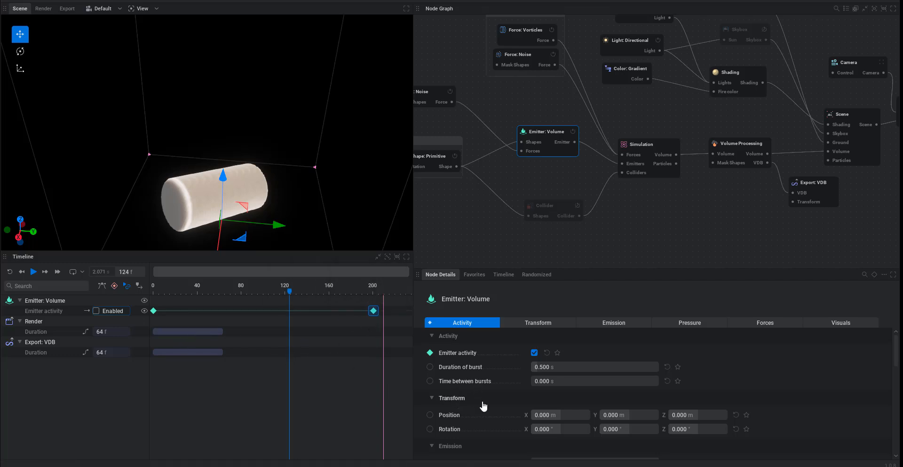
# Step: Show the Emission settings of Emitter: Volume and replay the simulation from the start, pausing at about frame 220
pyautogui.click(622, 324)
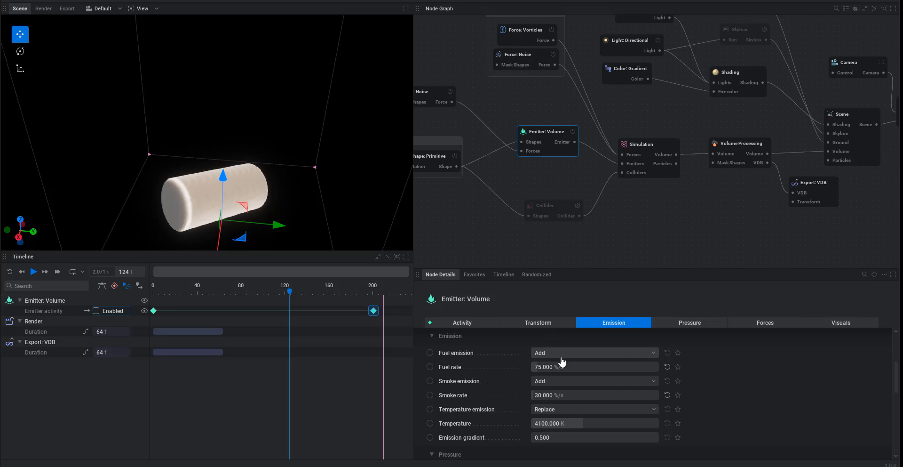
pyautogui.click(150, 292)
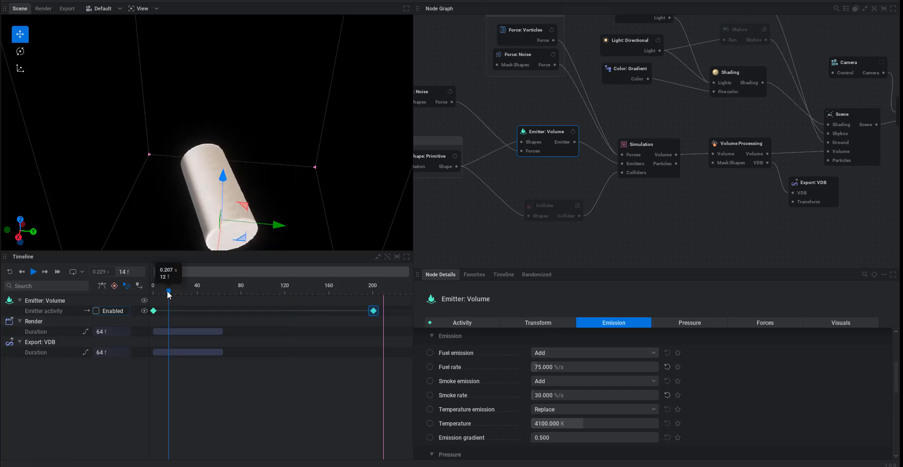
pyautogui.click(33, 272)
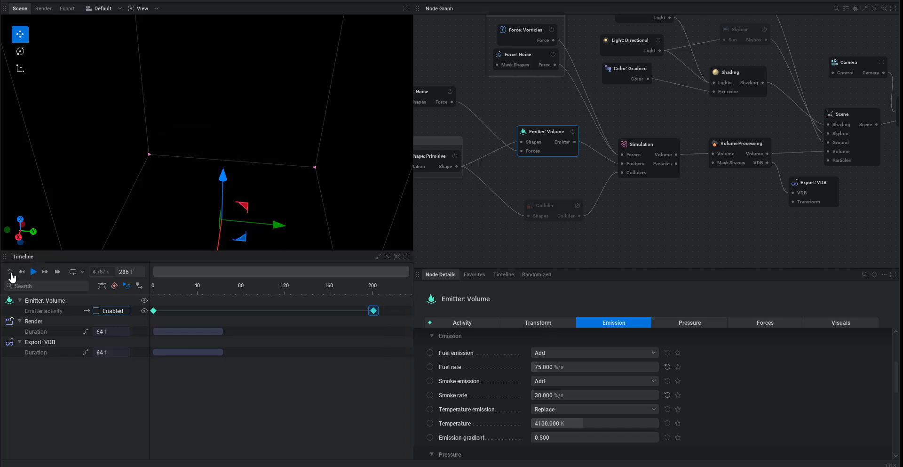
pyautogui.click(11, 272)
pyautogui.click(33, 272)
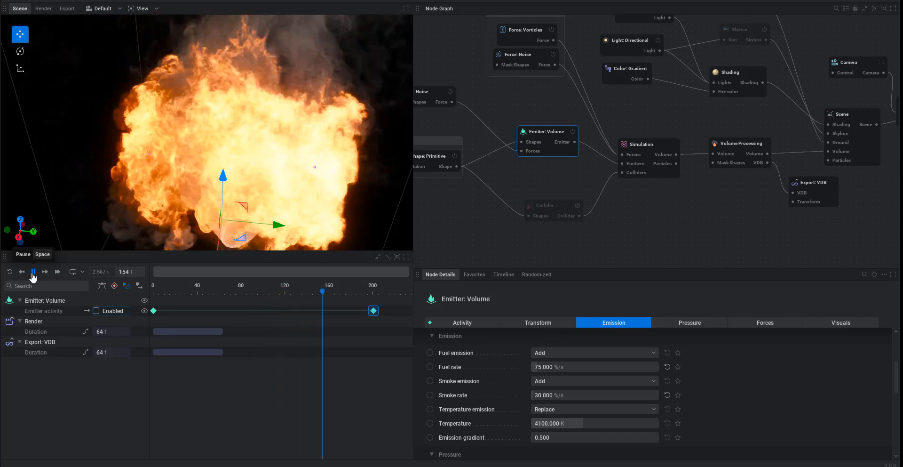
pyautogui.click(32, 272)
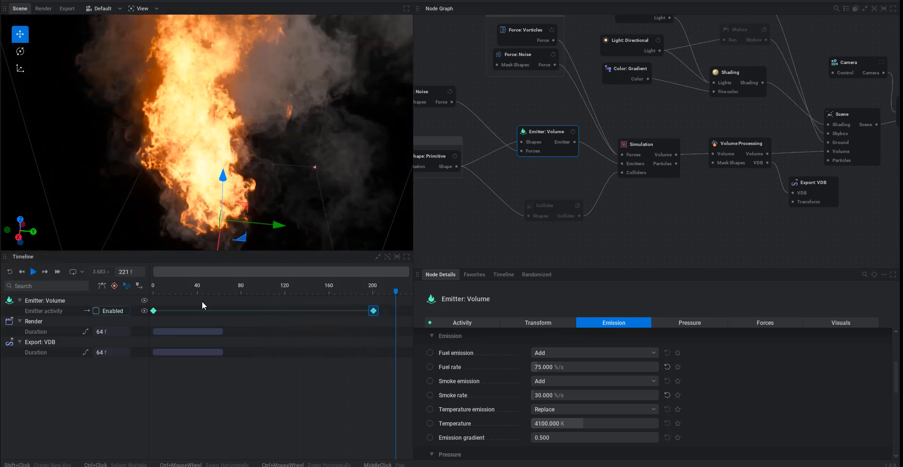
# Step: Examine the available Fuel emission modes of Emitter: Volume, leaving Add selected and the Emission settings expanded
pyautogui.click(558, 354)
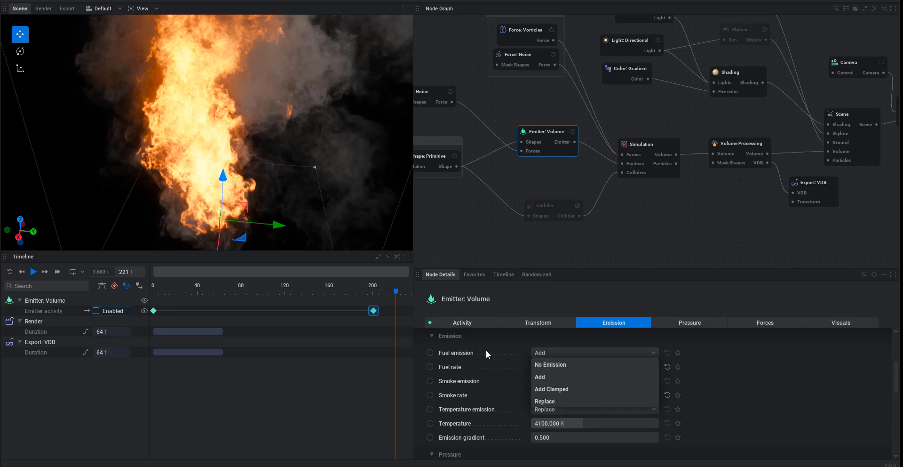
pyautogui.click(496, 339)
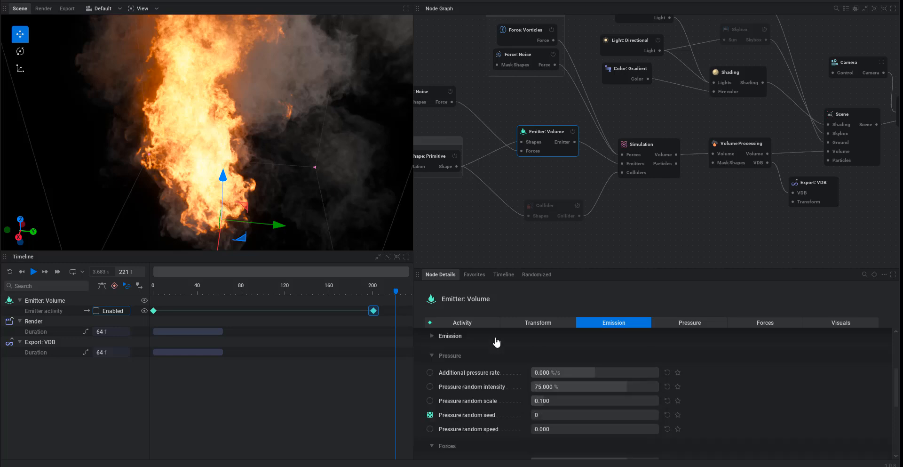
pyautogui.click(433, 339)
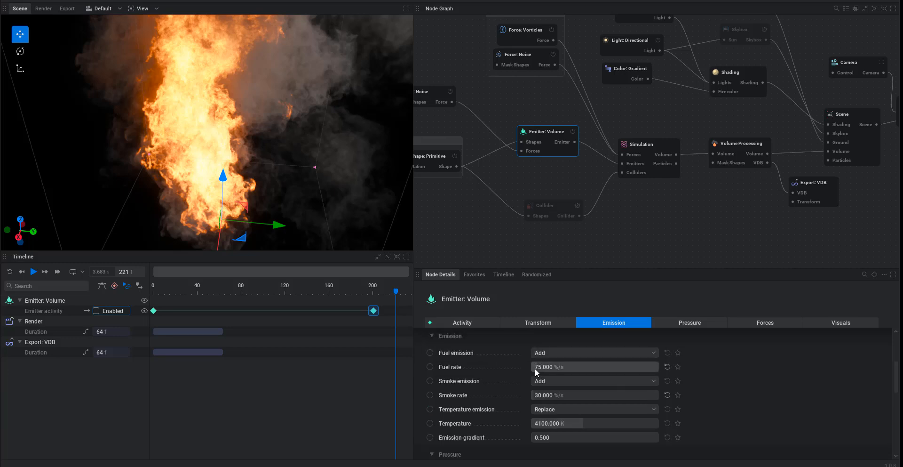
# Step: Set Emitter: Volume's Fuel rate to 0 %/s and keyframe that value at frame 0
pyautogui.moveTo(537, 368); pyautogui.dragTo(532, 369)
pyautogui.click(430, 367)
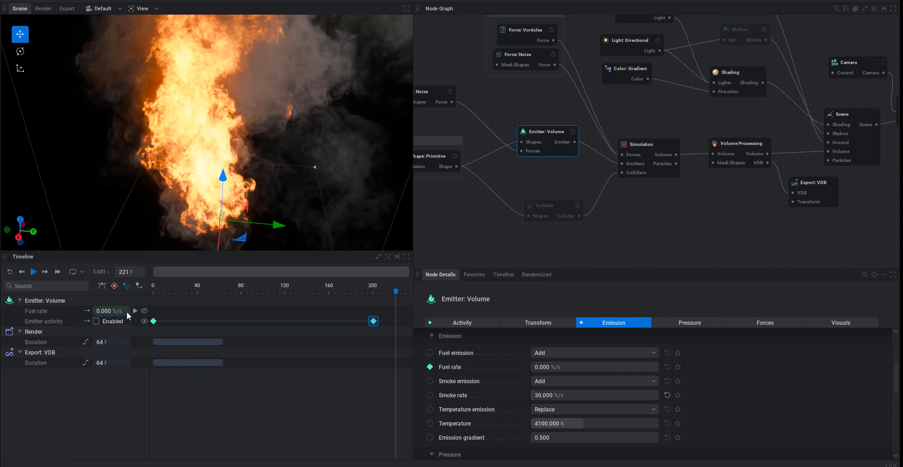
pyautogui.moveTo(163, 286); pyautogui.dragTo(144, 287)
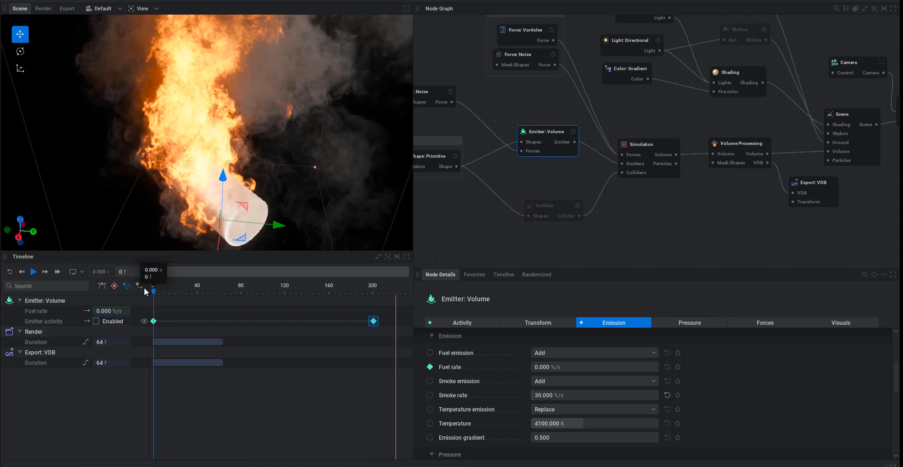
pyautogui.rightClick(154, 314)
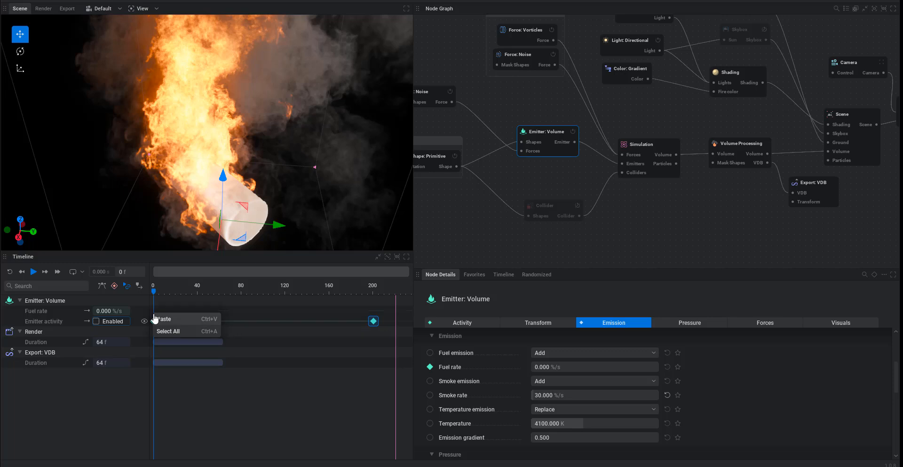
pyautogui.click(165, 319)
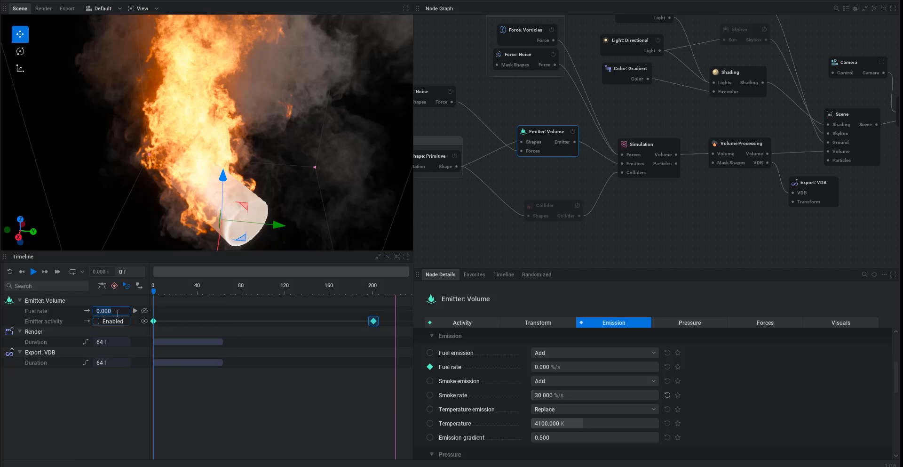
pyautogui.press('Return')
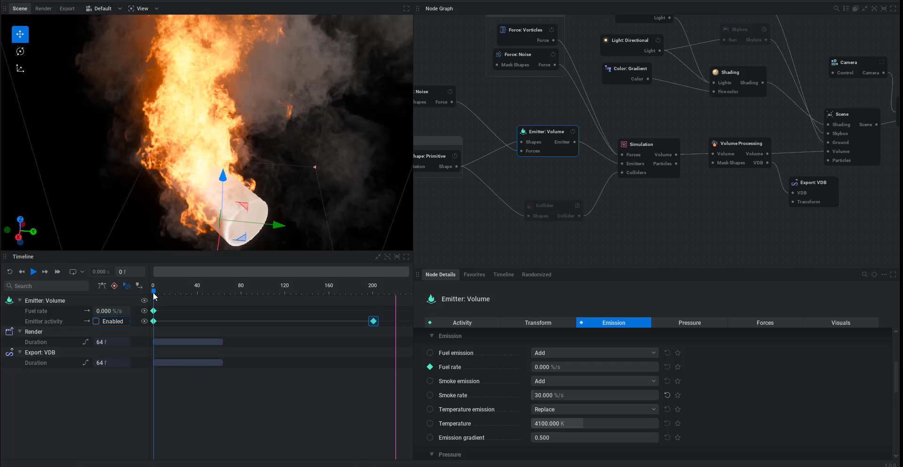
# Step: Keyframe Emitter: Volume's Fuel rate at 325 %/s at about frame 120 and replay the simulation from the start
pyautogui.moveTo(154, 295); pyautogui.dragTo(284, 295)
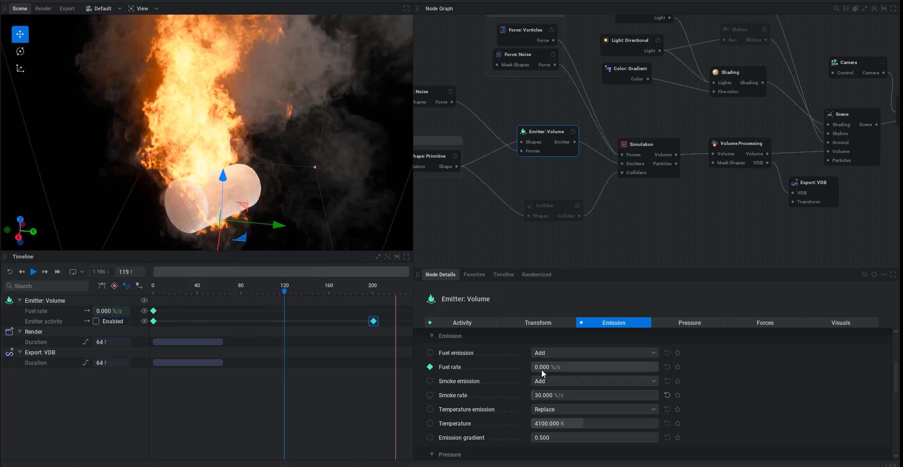
pyautogui.moveTo(543, 368); pyautogui.dragTo(567, 368)
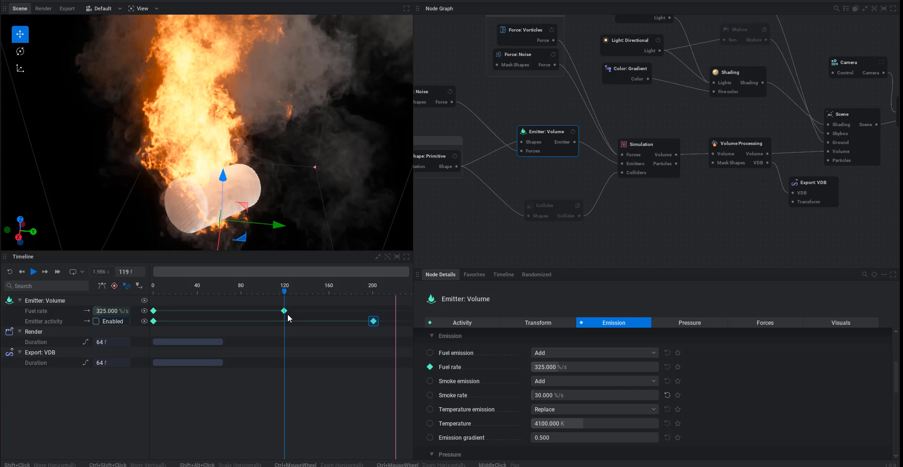
pyautogui.click(11, 273)
pyautogui.click(33, 273)
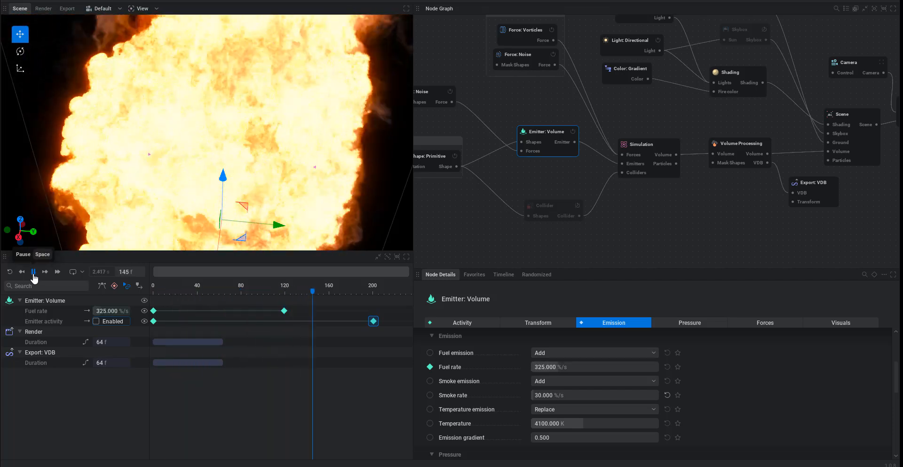
pyautogui.click(33, 272)
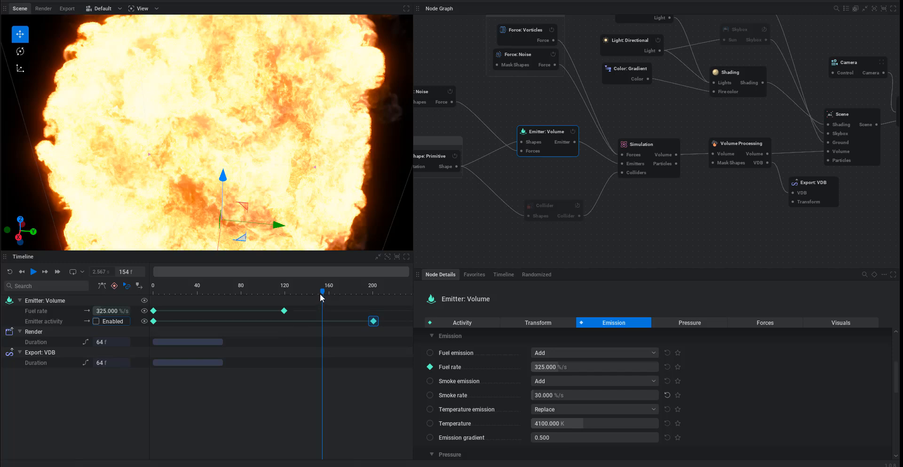
# Step: Add a Fuel rate keyframe of 0 %/s at about frame 99 and replay the simulation from the start
pyautogui.moveTo(322, 292); pyautogui.dragTo(262, 310)
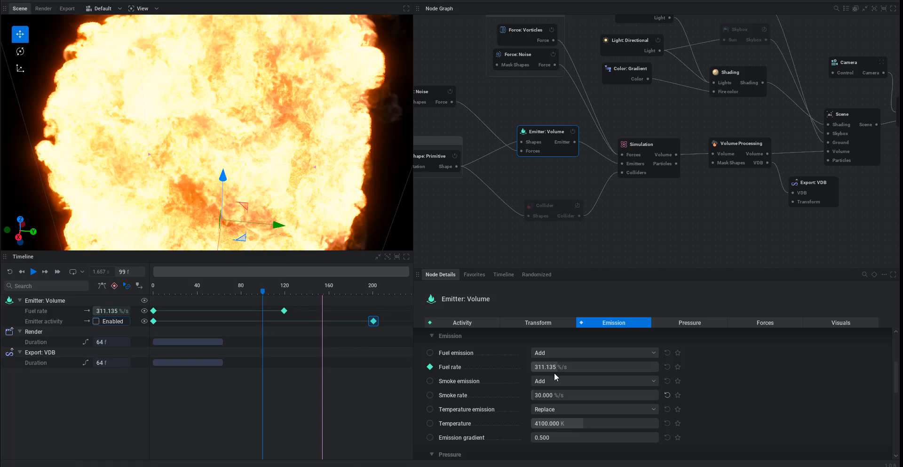
pyautogui.moveTo(557, 367); pyautogui.dragTo(534, 367)
pyautogui.click(10, 272)
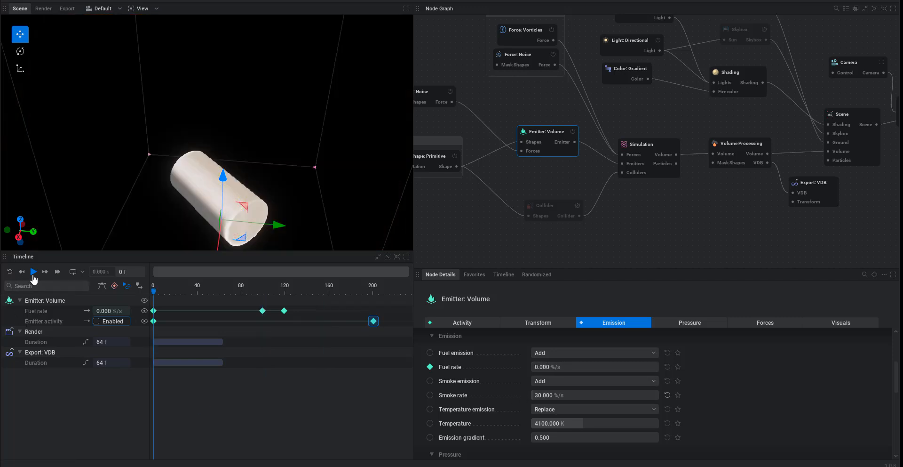
pyautogui.click(33, 277)
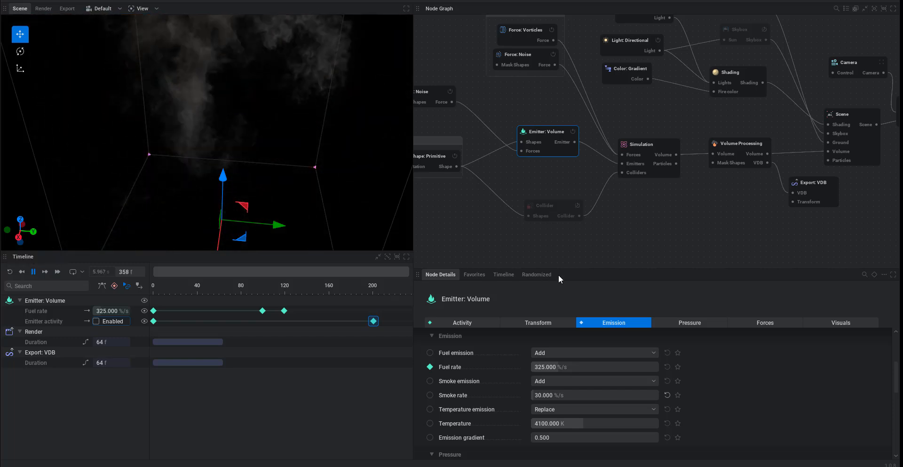
# Step: Move the Simulation node up slightly in the graph and enlarge the area showing its settings
pyautogui.moveTo(632, 238); pyautogui.dragTo(675, 219, button='middle')
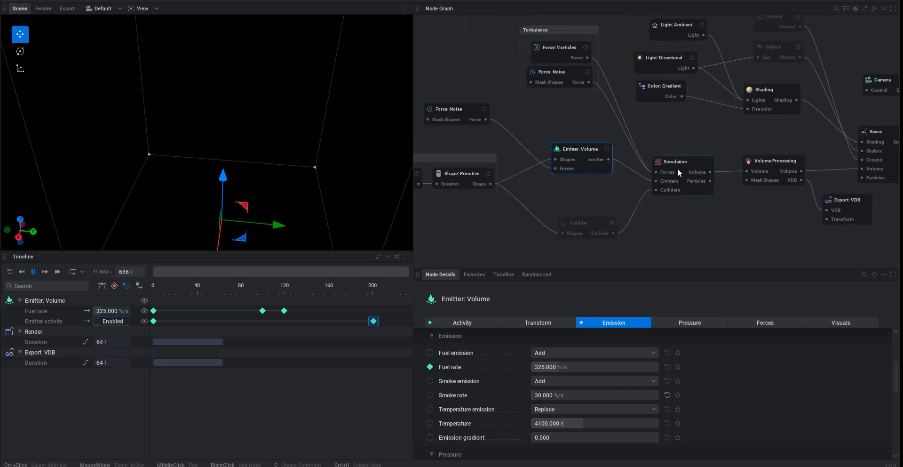
pyautogui.moveTo(678, 168); pyautogui.dragTo(675, 145)
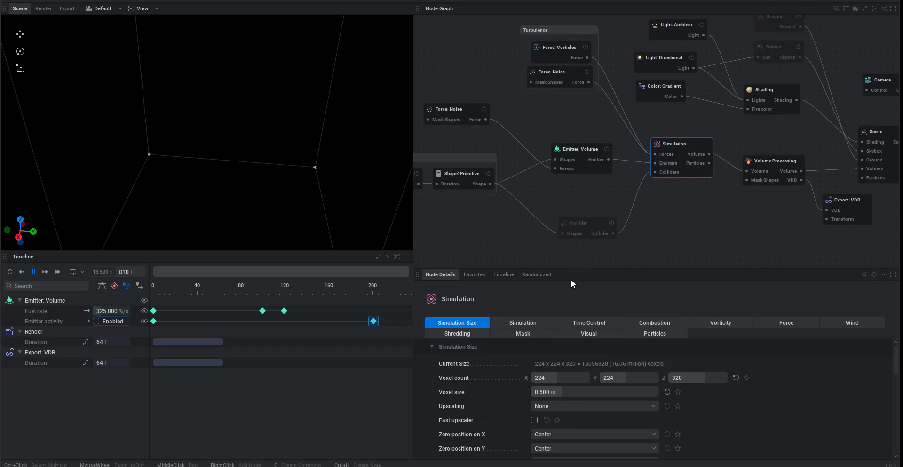
pyautogui.moveTo(575, 266); pyautogui.dragTo(574, 226)
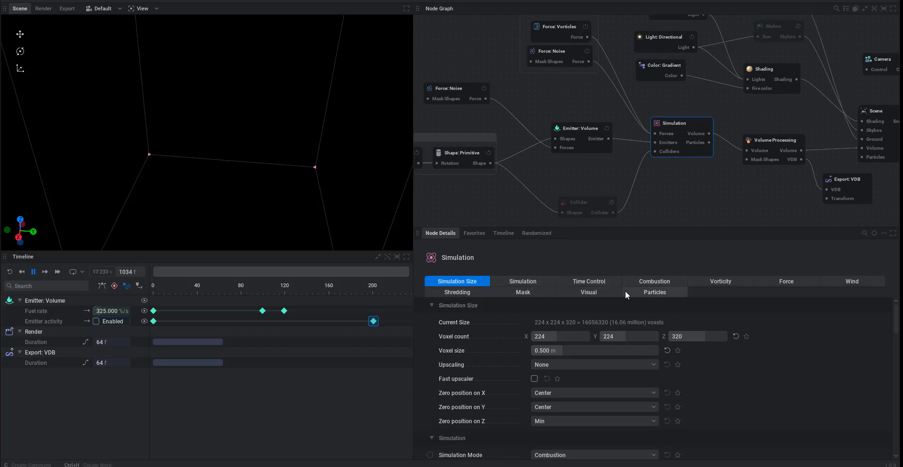
# Step: Review the Simulation node's solver, Vorticity and Particles settings and its Simulation Mode choices, keeping Combustion
pyautogui.click(523, 279)
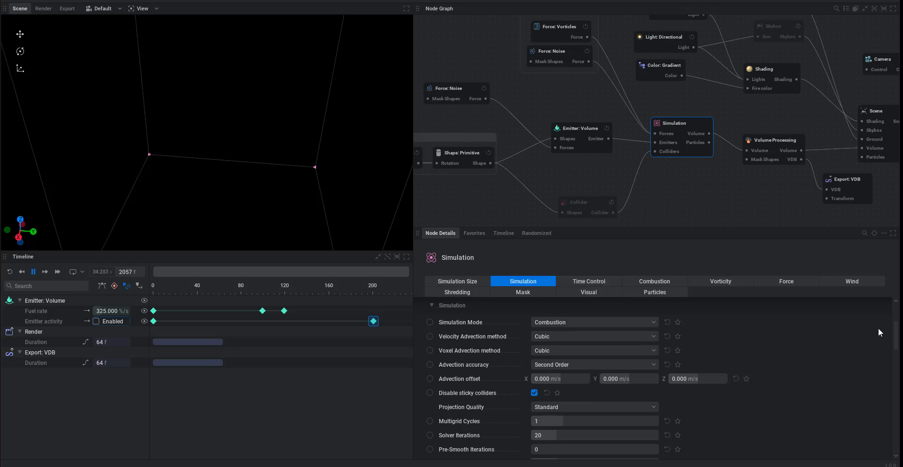
pyautogui.moveTo(898, 338)
pyautogui.mouseDown()
pyautogui.moveTo(895, 305)
pyautogui.moveTo(896, 343)
pyautogui.mouseUp()
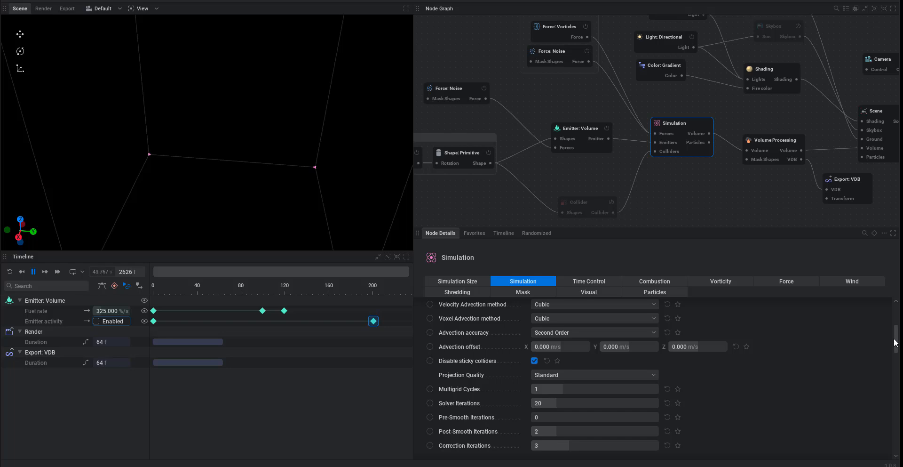
pyautogui.click(723, 282)
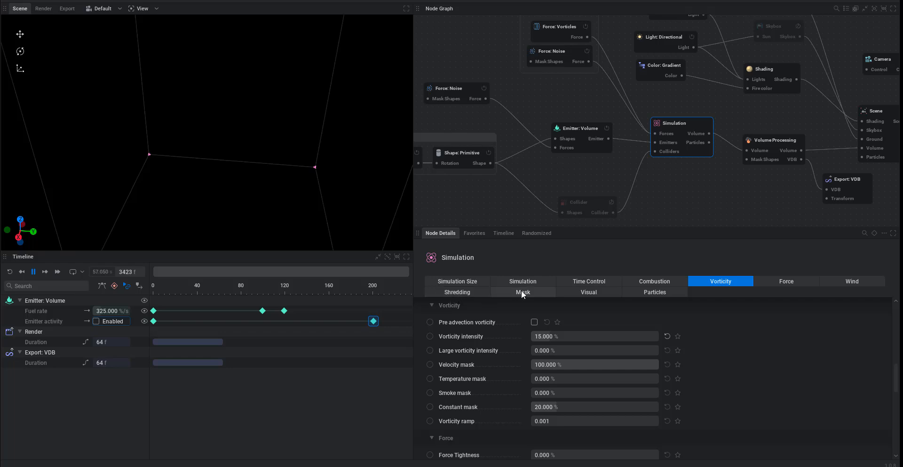
pyautogui.click(648, 292)
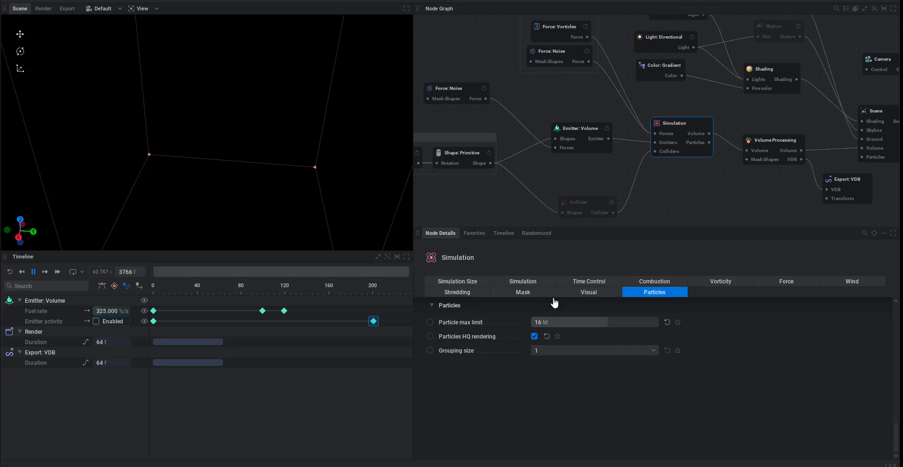
pyautogui.click(523, 281)
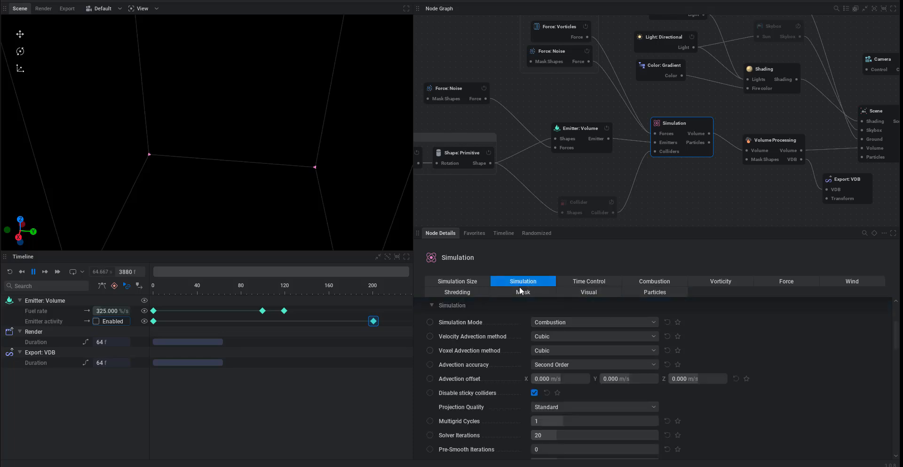
pyautogui.click(550, 325)
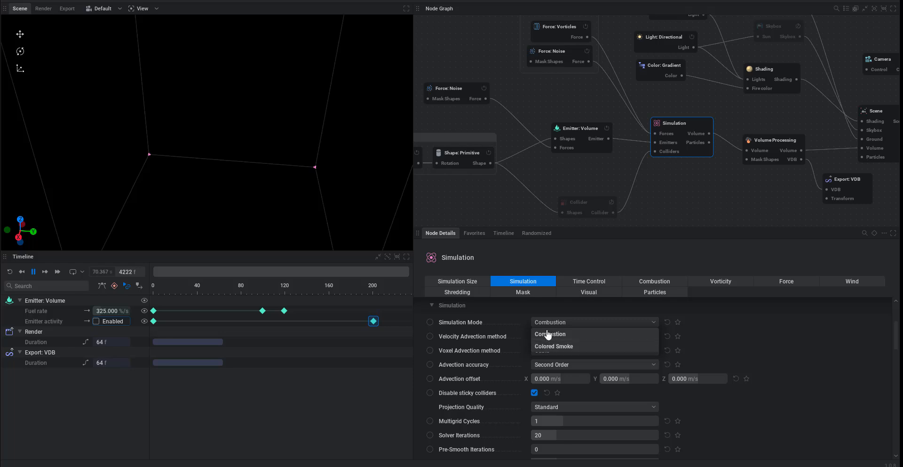
pyautogui.click(549, 332)
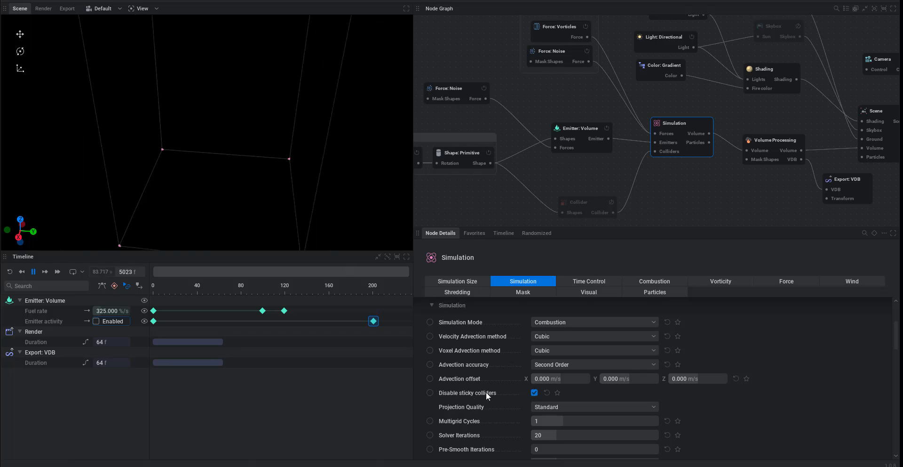
# Step: Set the Simulation's voxel count to 332 on X and 308 on Y, applying the new resolution after each change
pyautogui.click(456, 281)
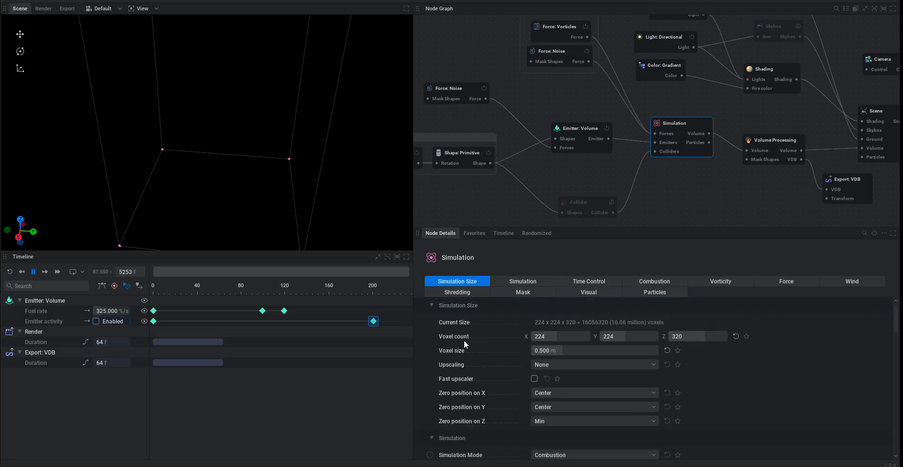
pyautogui.moveTo(555, 336); pyautogui.dragTo(570, 336)
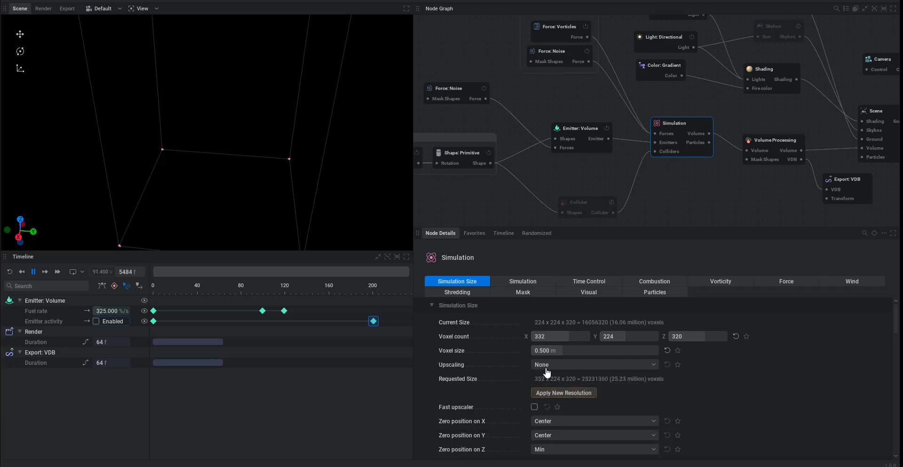
pyautogui.click(549, 395)
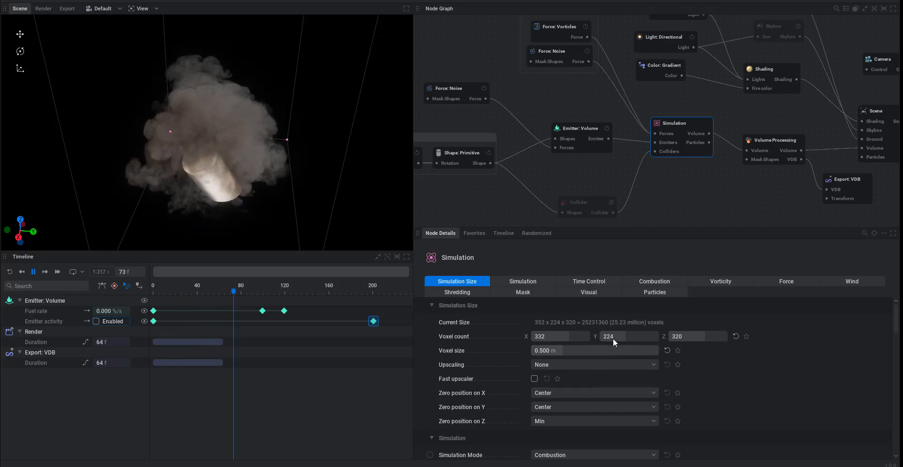
pyautogui.moveTo(617, 337); pyautogui.dragTo(632, 337)
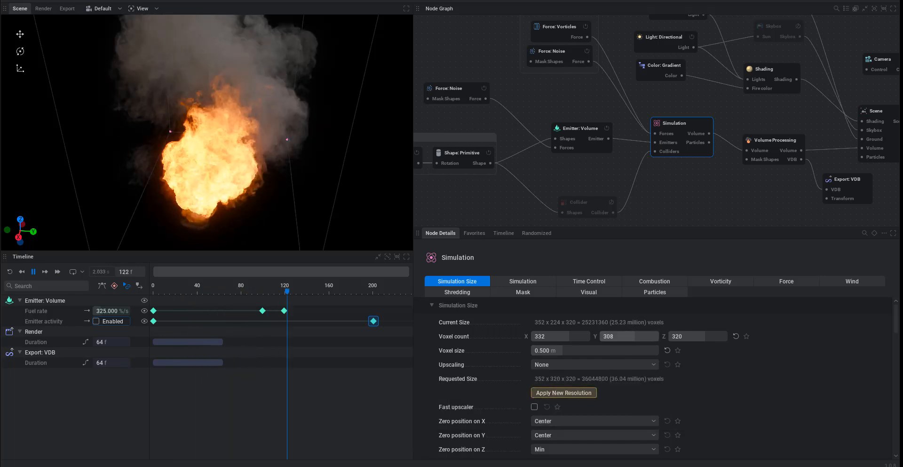
pyautogui.click(549, 393)
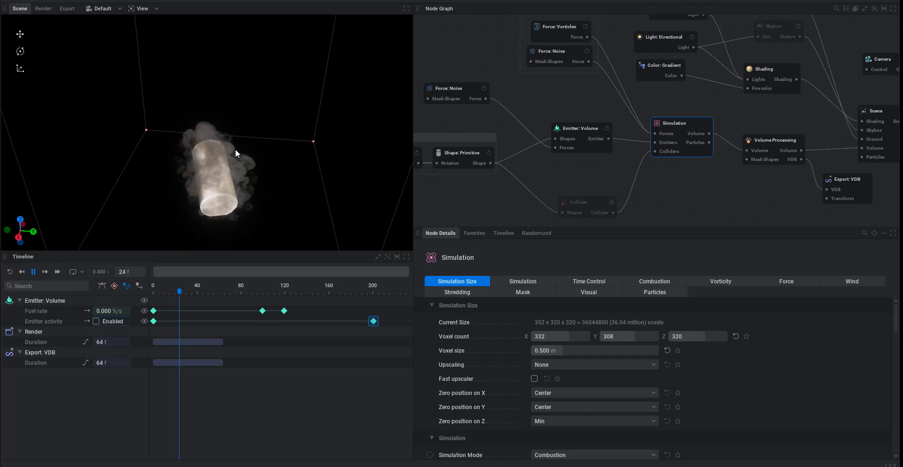
# Step: Set the Simulation's voxel size to 0.607 m, enlarge the node graph area slightly, and replay the simulation from the start
pyautogui.moveTo(216, 151); pyautogui.dragTo(219, 183)
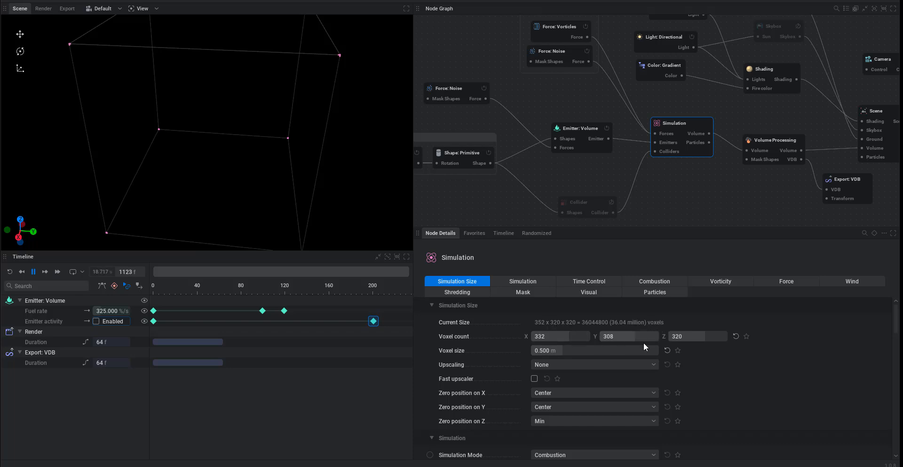
pyautogui.moveTo(561, 352); pyautogui.dragTo(569, 352)
pyautogui.click(557, 393)
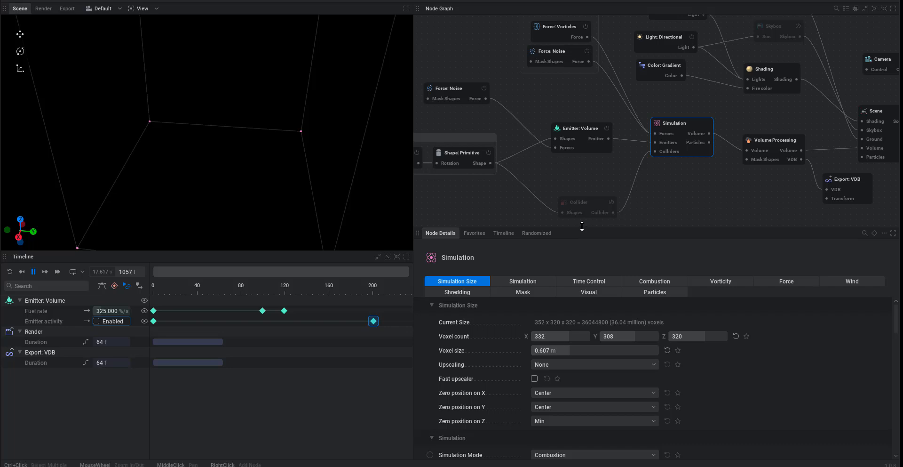
pyautogui.moveTo(578, 229); pyautogui.dragTo(545, 242)
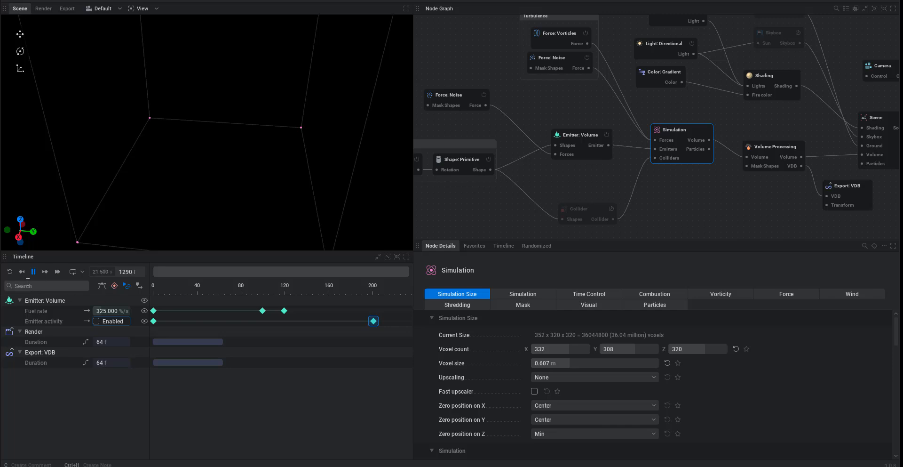
pyautogui.click(9, 272)
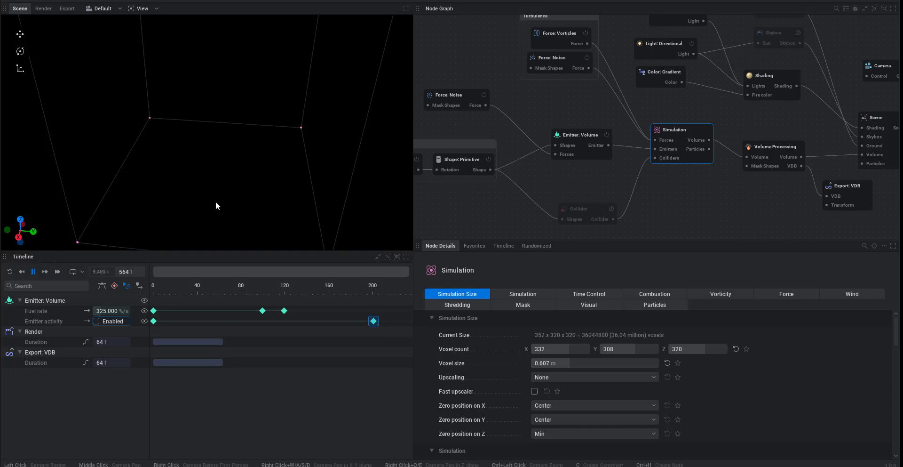
# Step: Move the Simulation node slightly and raise the Volume Processing node in the graph so the two sit nearly level
pyautogui.moveTo(679, 136); pyautogui.dragTo(679, 133)
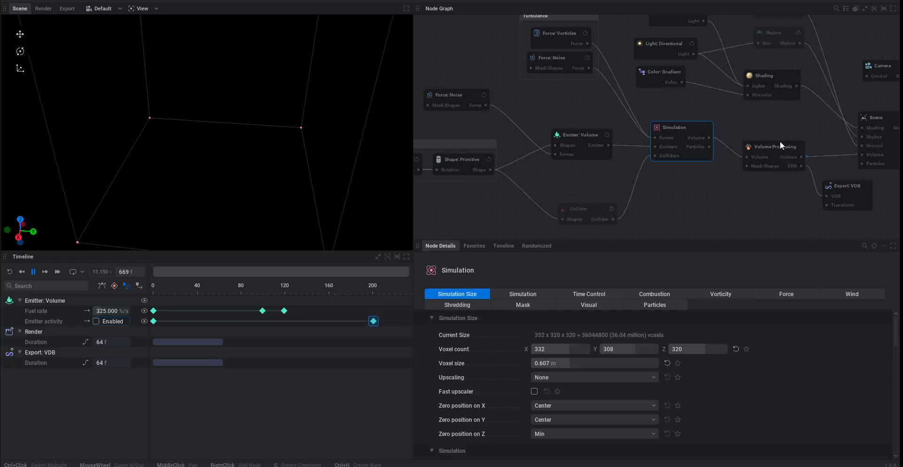
pyautogui.moveTo(801, 156); pyautogui.dragTo(748, 206)
pyautogui.moveTo(766, 148); pyautogui.dragTo(764, 132)
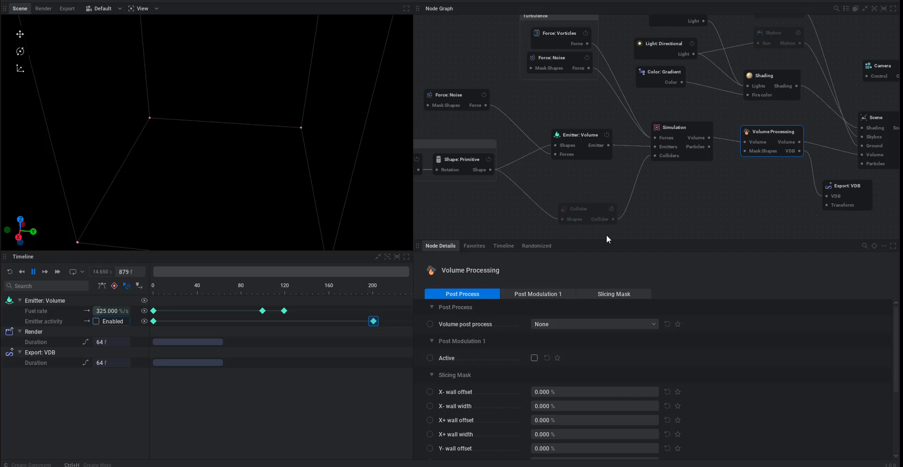
pyautogui.moveTo(675, 185); pyautogui.dragTo(516, 188, button='middle')
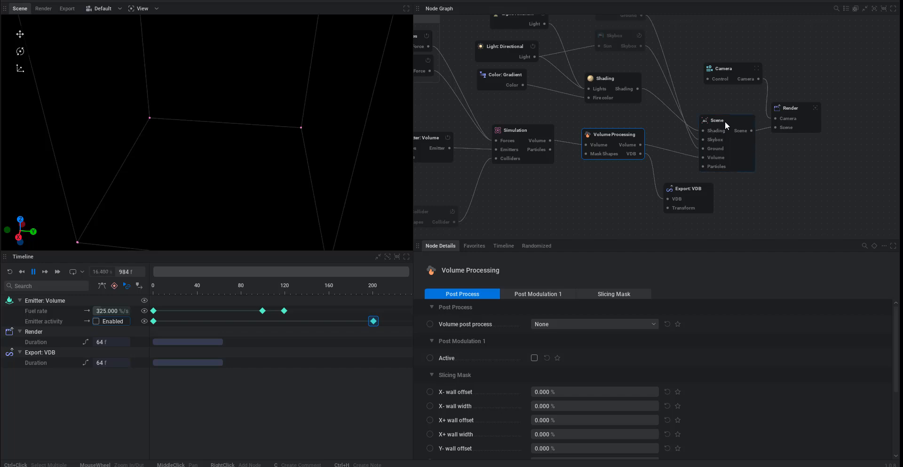
# Step: Show the Shading node's Flames settings and replay the simulation from the start, pausing at about frame 130
pyautogui.click(612, 81)
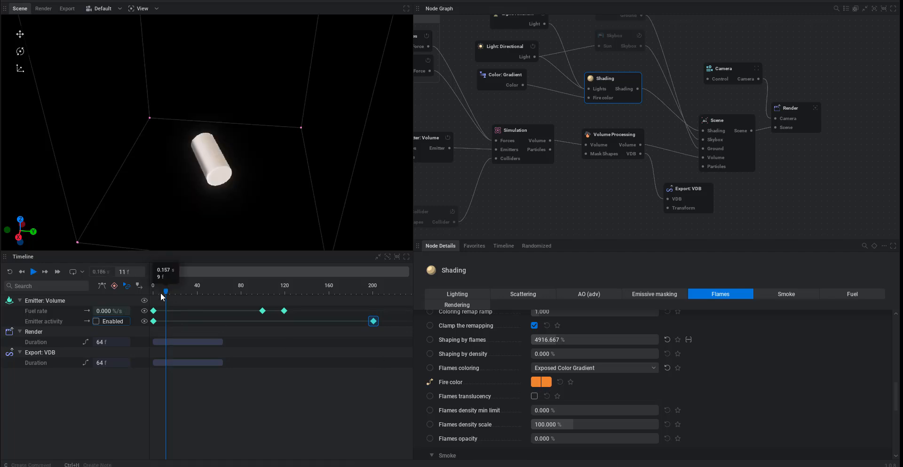
pyautogui.click(10, 272)
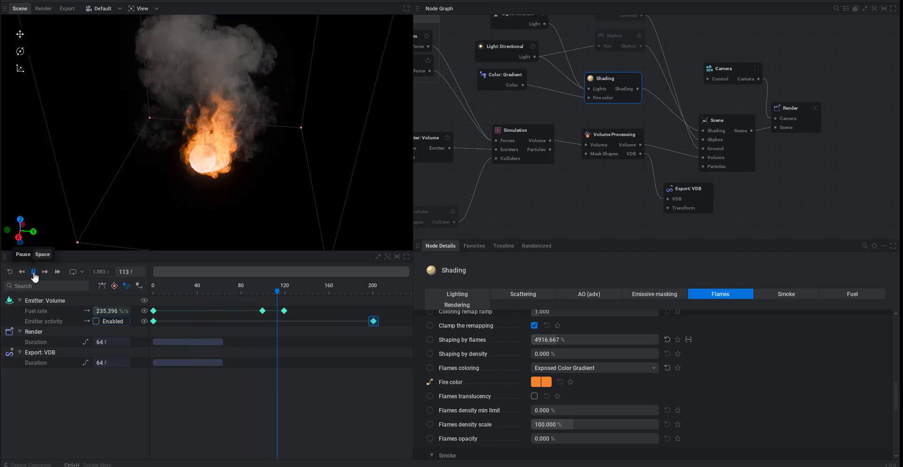
pyautogui.click(33, 272)
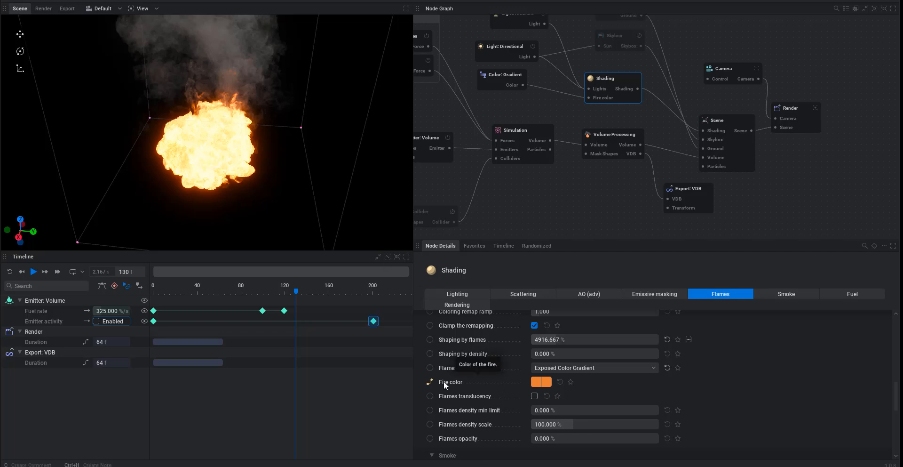
# Step: Compare the two preset gradients of the Color: Gradient node and apply the one with red tones
pyautogui.click(500, 79)
pyautogui.click(549, 344)
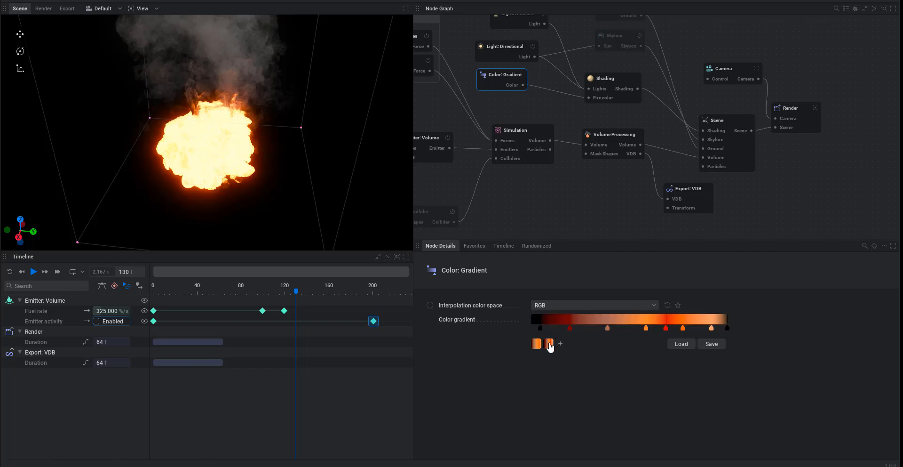
pyautogui.click(541, 344)
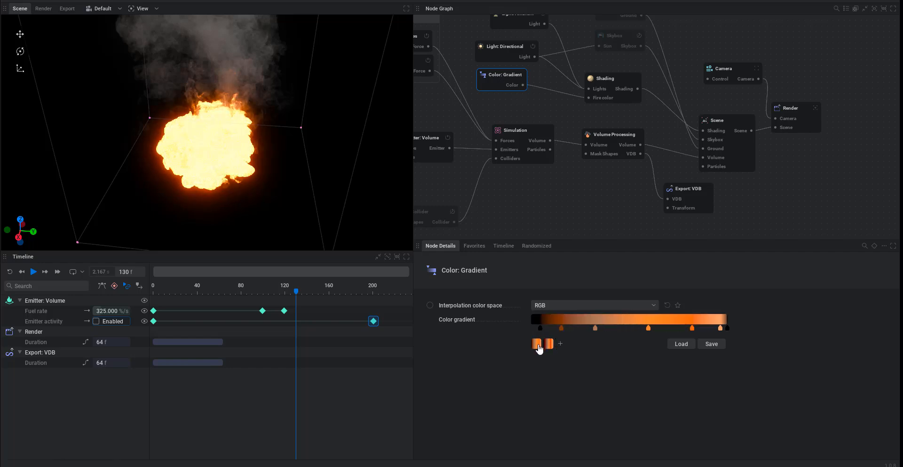
pyautogui.click(548, 344)
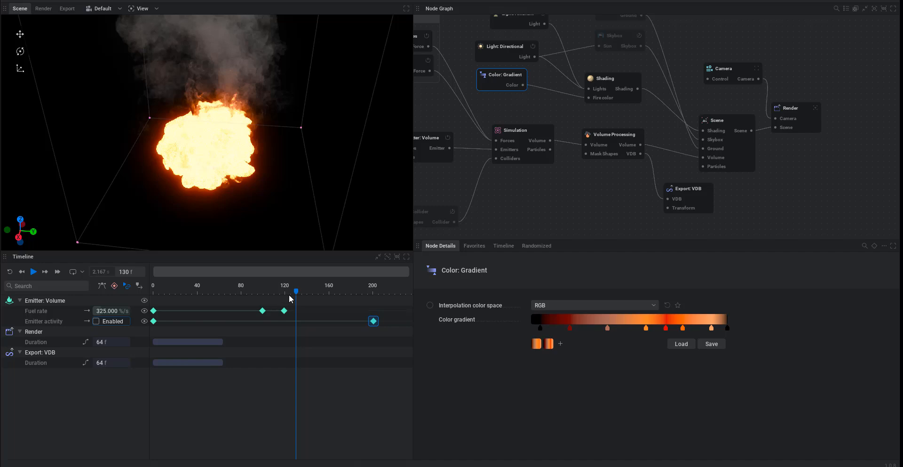
# Step: Replay the simulation from the start with the chosen fire gradient and pause it at about frame 121
pyautogui.moveTo(296, 291); pyautogui.dragTo(279, 294)
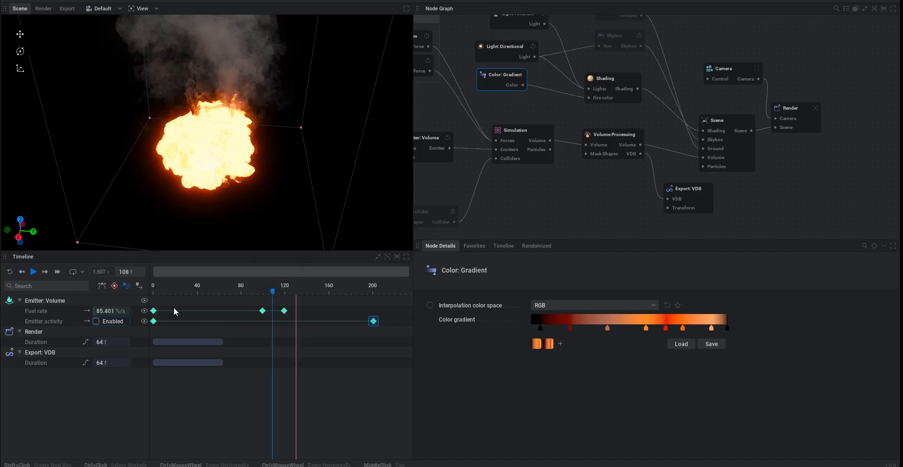
pyautogui.click(10, 272)
pyautogui.click(33, 272)
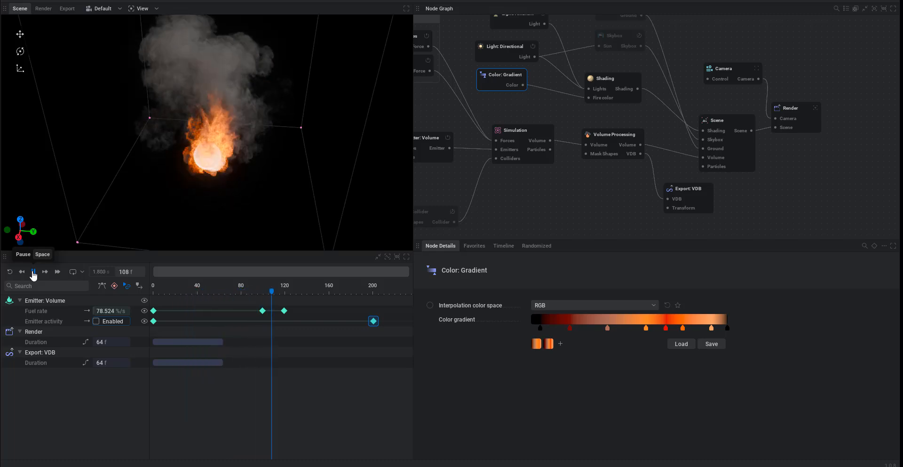
pyautogui.click(33, 272)
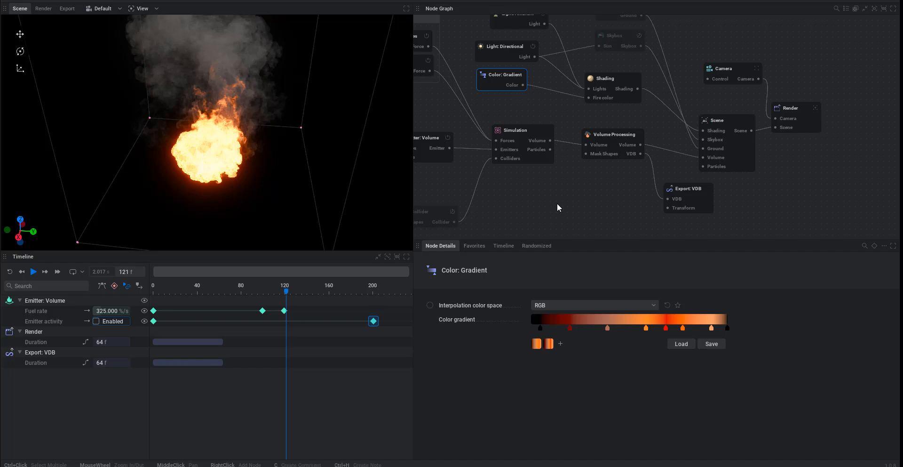
# Step: Enable the Skybox and Ground nodes, moving the Light: Directional node slightly up in the graph
pyautogui.moveTo(560, 205); pyautogui.dragTo(581, 227, button='middle')
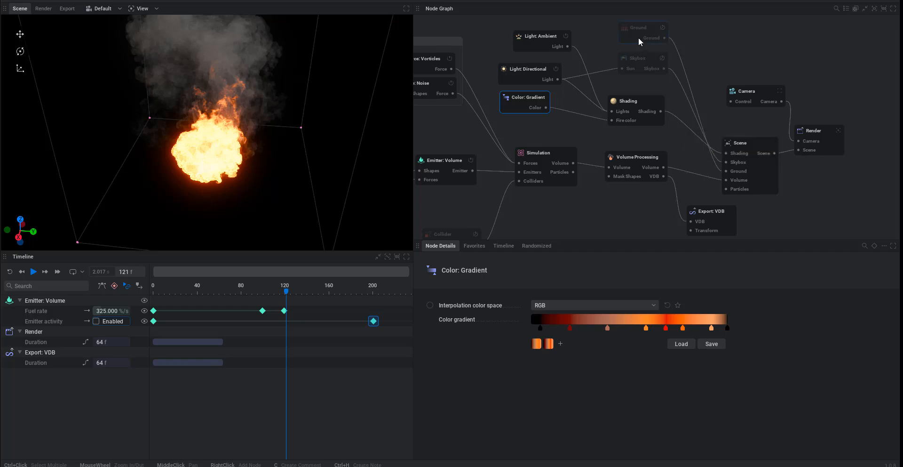
pyautogui.click(637, 62)
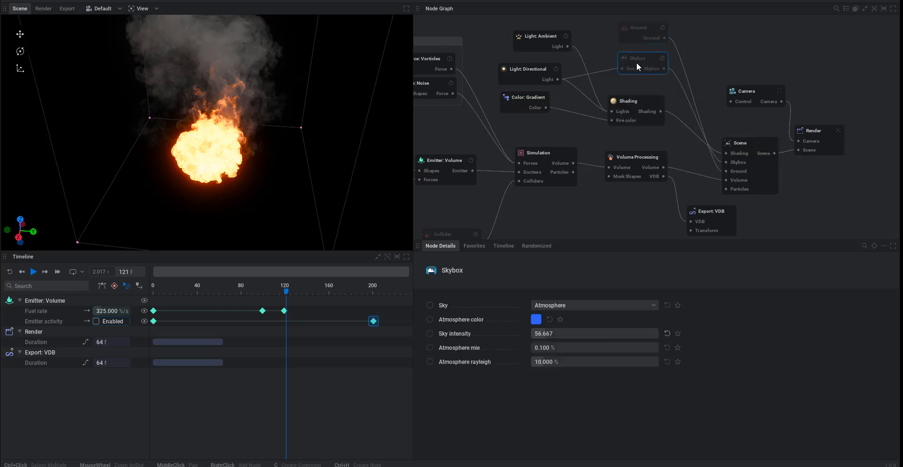
pyautogui.click(663, 59)
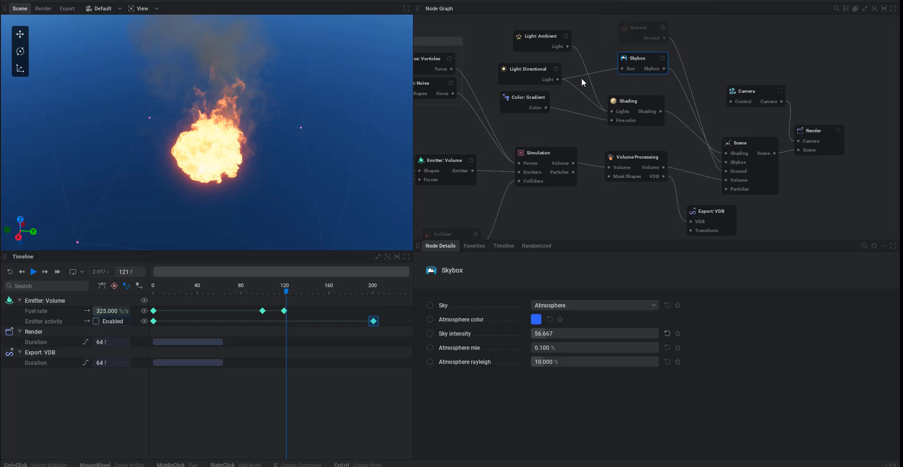
pyautogui.moveTo(518, 71); pyautogui.dragTo(519, 66)
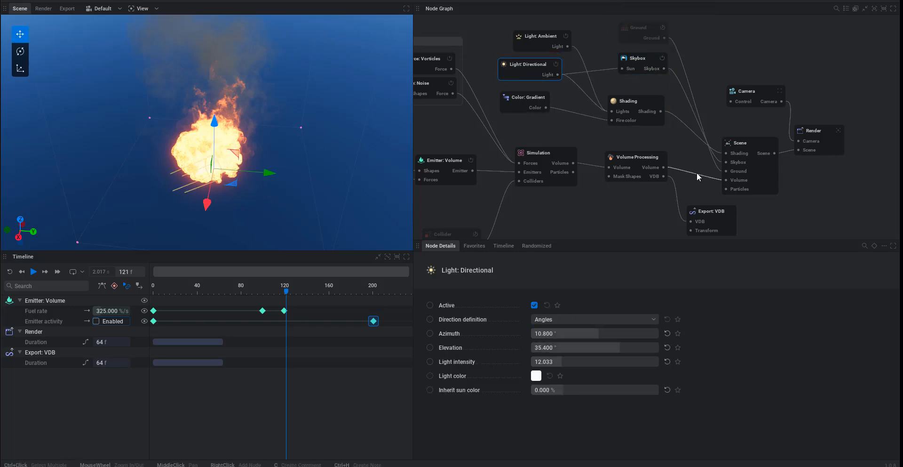
pyautogui.click(630, 26)
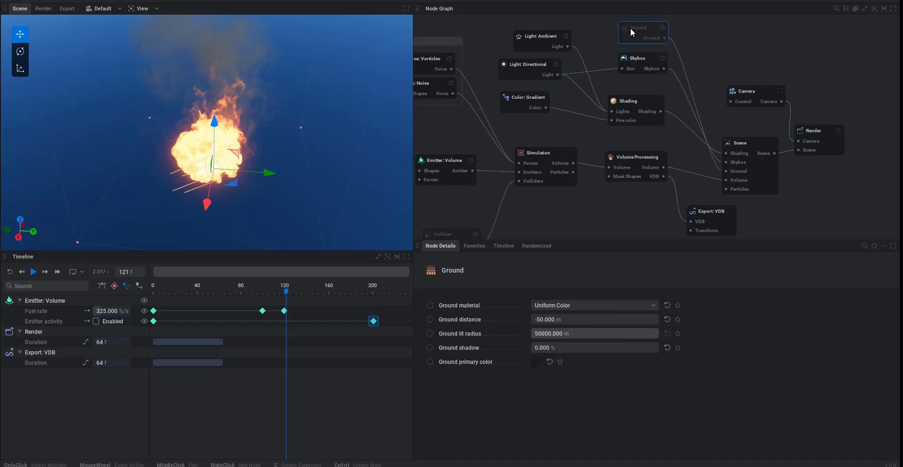
pyautogui.click(662, 28)
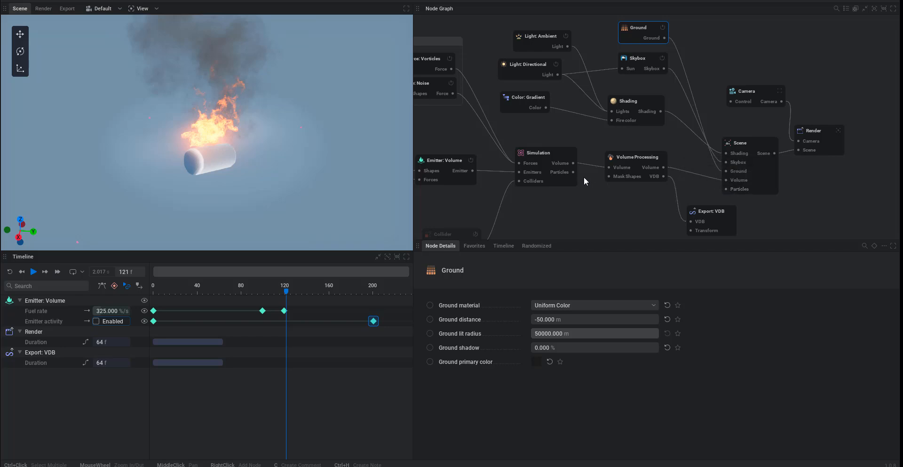
# Step: Reposition the Volume Processing, Render, Camera and Export: VDB nodes slightly in the graph
pyautogui.moveTo(633, 156); pyautogui.dragTo(628, 147)
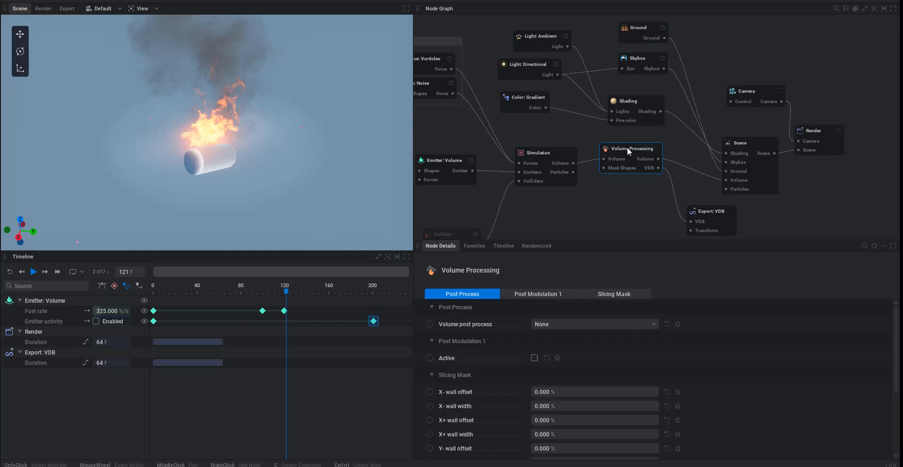
pyautogui.moveTo(815, 135); pyautogui.dragTo(829, 139)
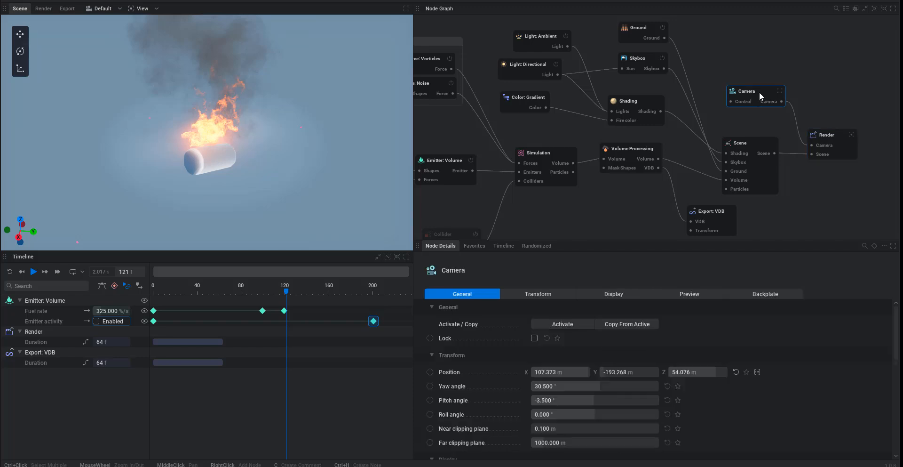
pyautogui.moveTo(759, 92); pyautogui.dragTo(755, 97)
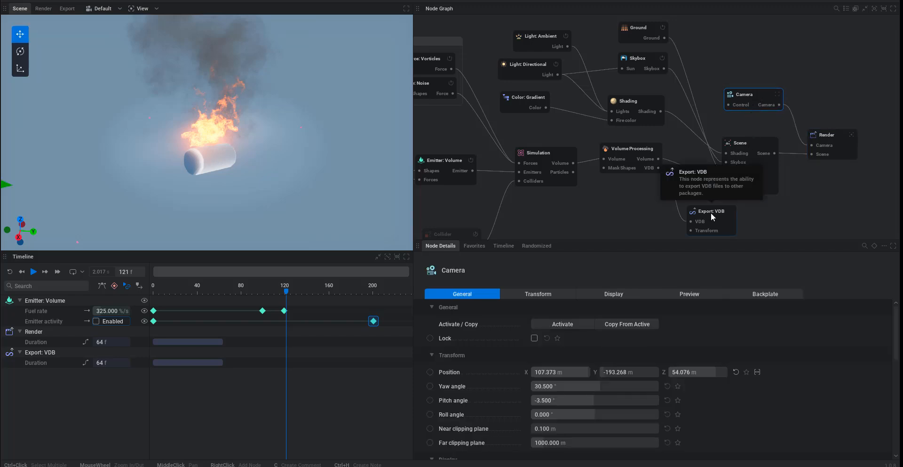
pyautogui.moveTo(710, 213)
pyautogui.mouseDown()
pyautogui.moveTo(735, 212)
pyautogui.moveTo(700, 204)
pyautogui.mouseUp()
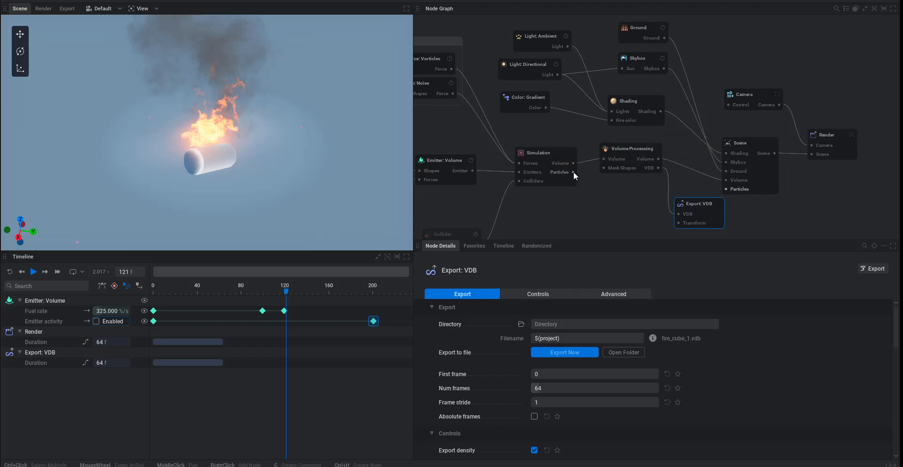
# Step: Add an Export: Particles node connected to the Simulation's Particles output and place it below Volume Processing
pyautogui.moveTo(573, 171); pyautogui.dragTo(595, 204)
pyautogui.click(612, 224)
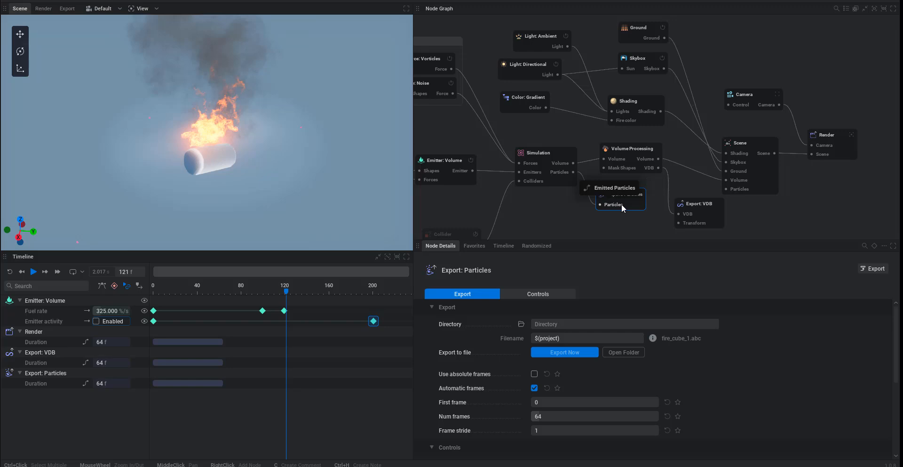
pyautogui.moveTo(622, 204); pyautogui.dragTo(631, 216)
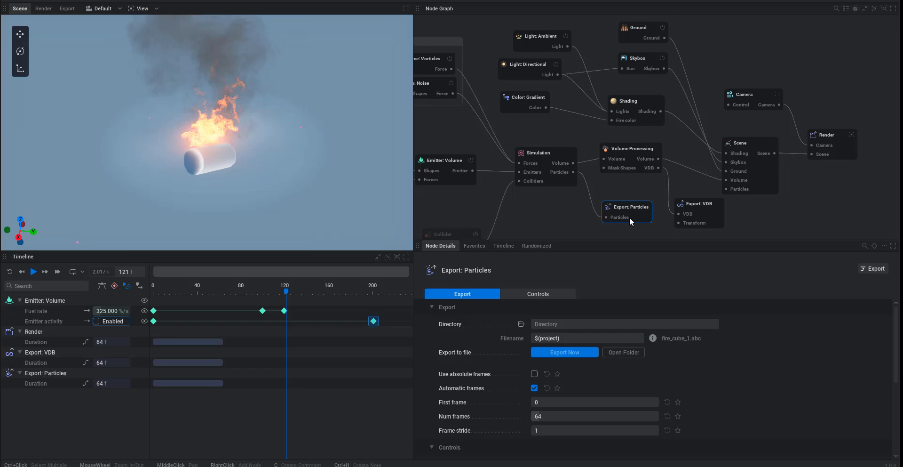
# Step: Spread out the Export: VDB, Scene, Render and Camera nodes so their connections are easier to follow
pyautogui.moveTo(701, 212); pyautogui.dragTo(697, 204)
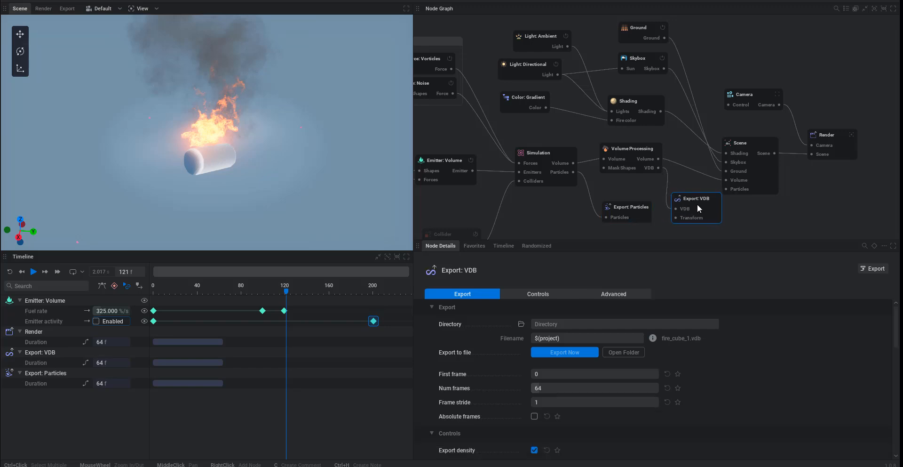
pyautogui.moveTo(760, 146); pyautogui.dragTo(760, 132)
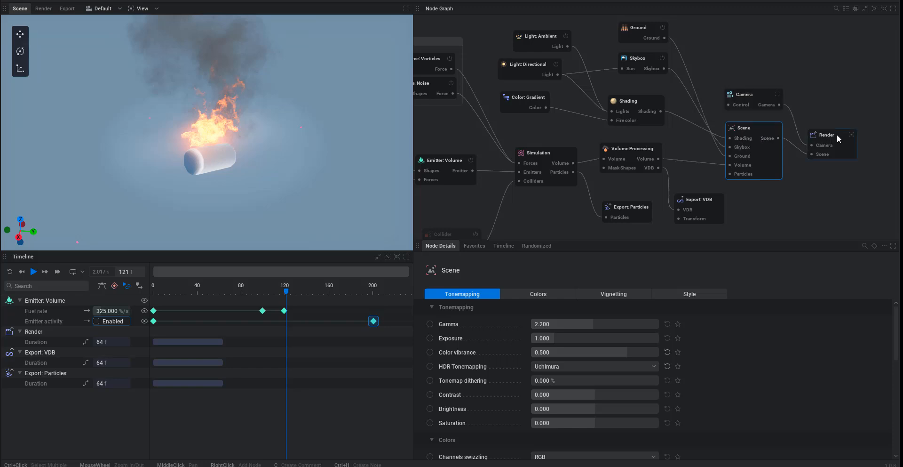
pyautogui.moveTo(837, 134); pyautogui.dragTo(842, 110)
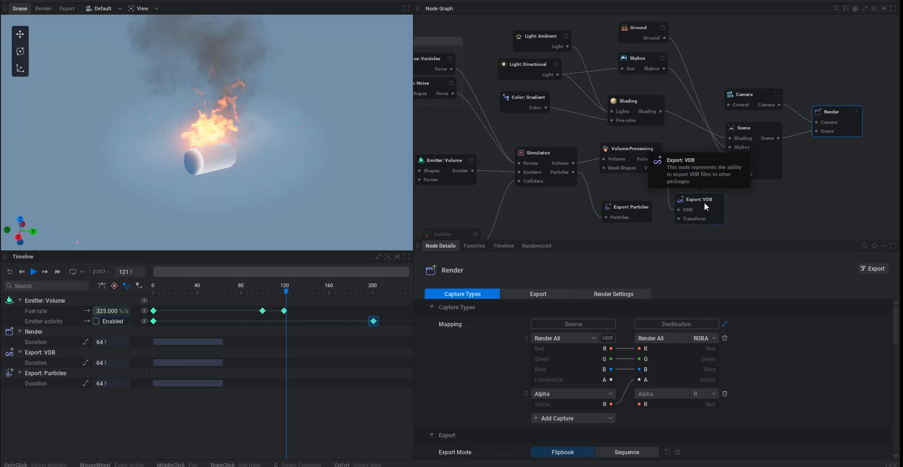
pyautogui.moveTo(704, 202); pyautogui.dragTo(739, 199)
pyautogui.moveTo(747, 127); pyautogui.dragTo(740, 81)
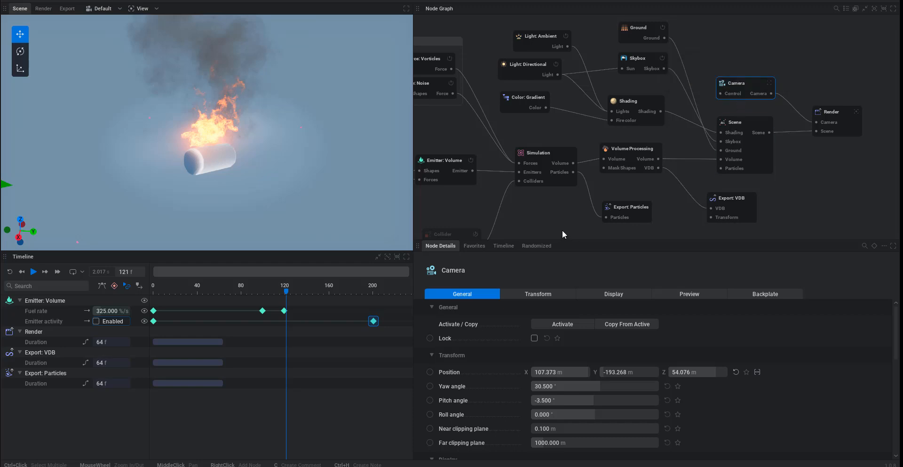
pyautogui.moveTo(561, 229); pyautogui.dragTo(697, 222, button='middle')
pyautogui.scroll(-3, 697, 222)
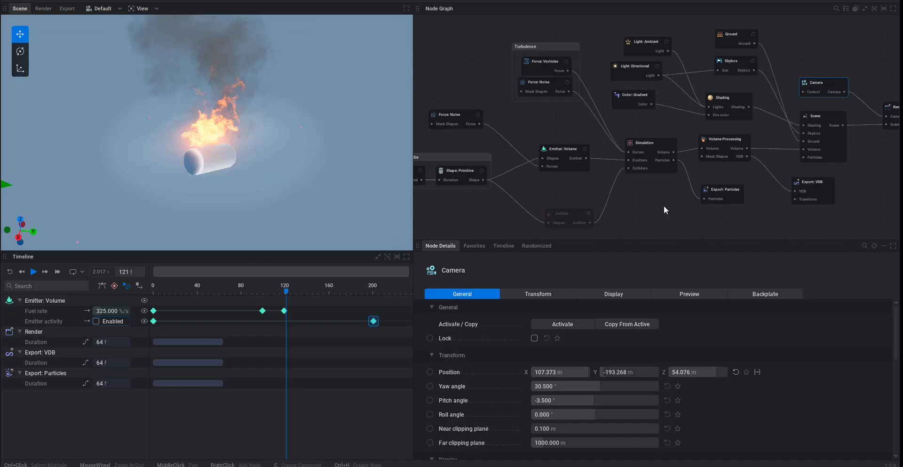
pyautogui.moveTo(664, 205); pyautogui.dragTo(636, 196, button='middle')
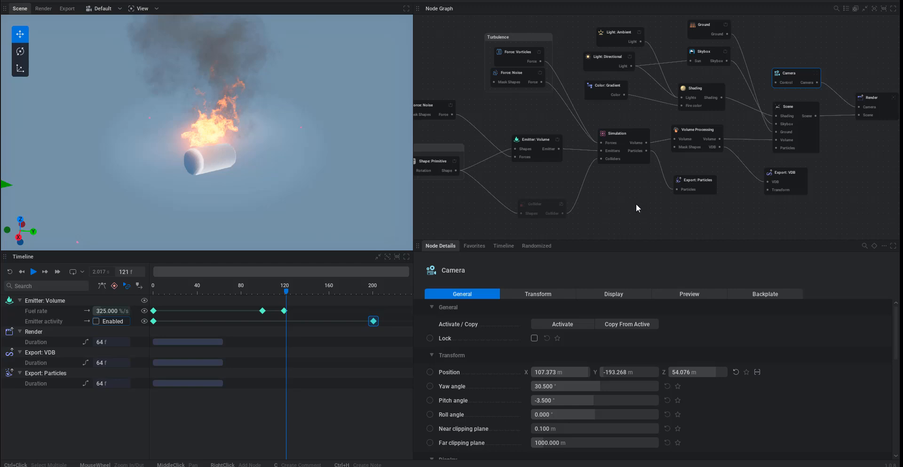
pyautogui.scroll(1, 636, 204)
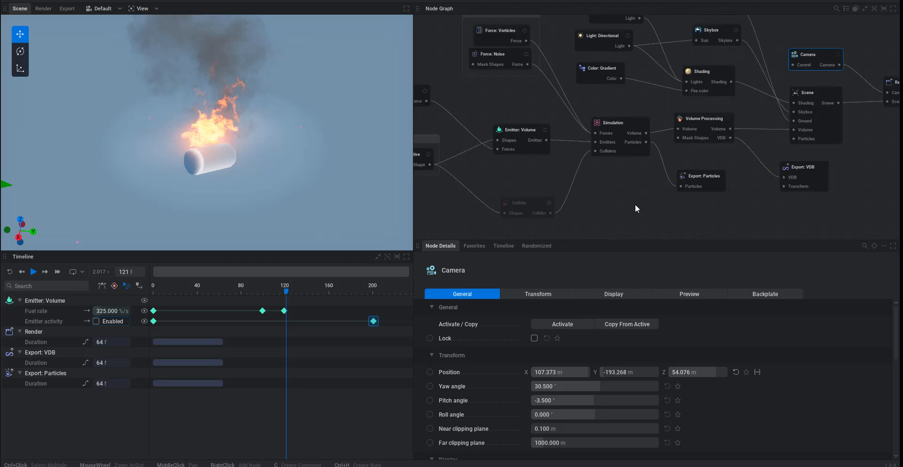
pyautogui.moveTo(641, 207); pyautogui.dragTo(562, 207, button='middle')
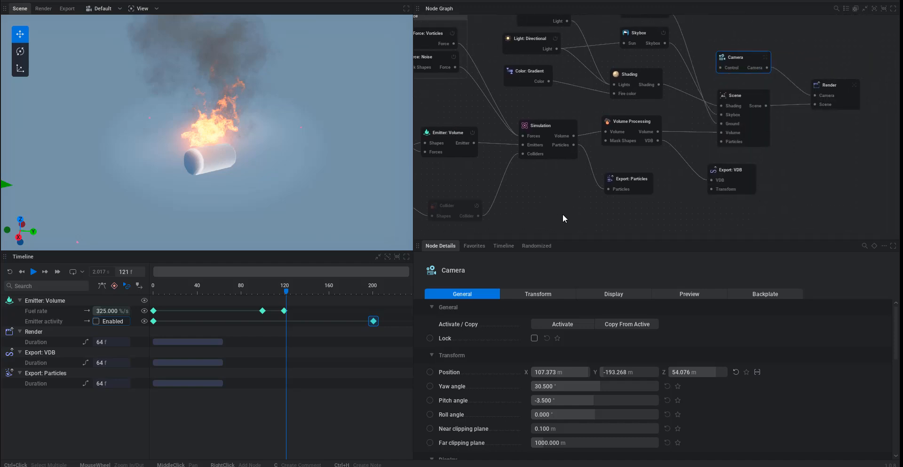